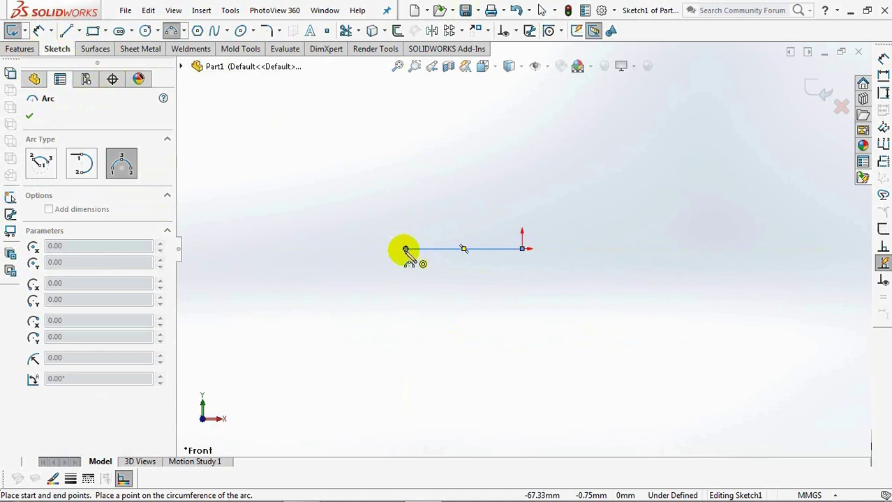
Complete the 3-point arc rising from the bottom line's left end.
{"action": "left_click", "coordinate": [356, 174]}
{"action": "left_click", "coordinate": [369, 210]}
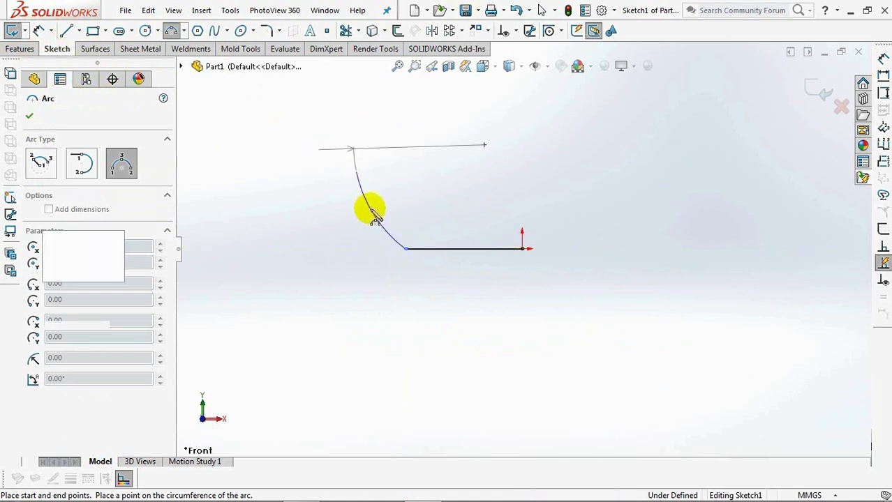
{"action": "right_click", "coordinate": [369, 210]}
{"action": "left_click", "coordinate": [392, 221]}
Draw a vertical centerline from the origin up to the arc's top height.
{"action": "left_click", "coordinate": [79, 31]}
{"action": "left_click", "coordinate": [96, 62]}
{"action": "left_click", "coordinate": [405, 250]}
{"action": "left_click", "coordinate": [522, 249]}
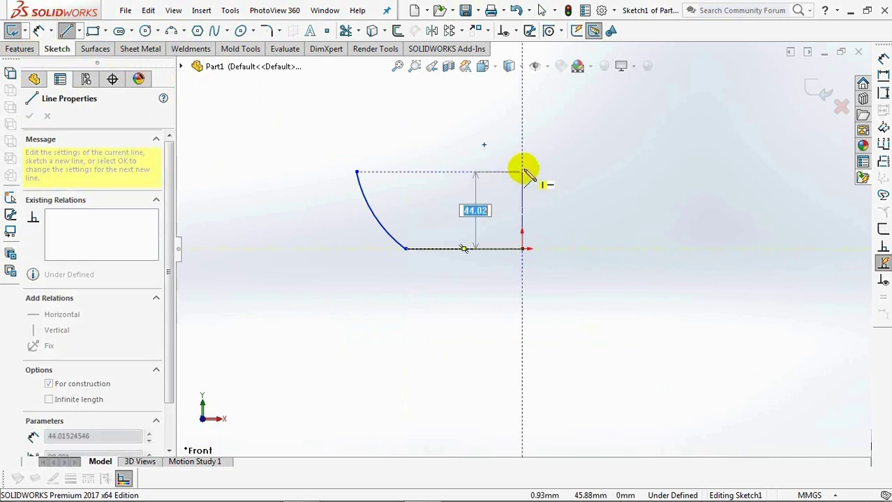
{"action": "left_click", "coordinate": [522, 172]}
{"action": "right_click", "coordinate": [524, 172]}
{"action": "left_click", "coordinate": [551, 179]}
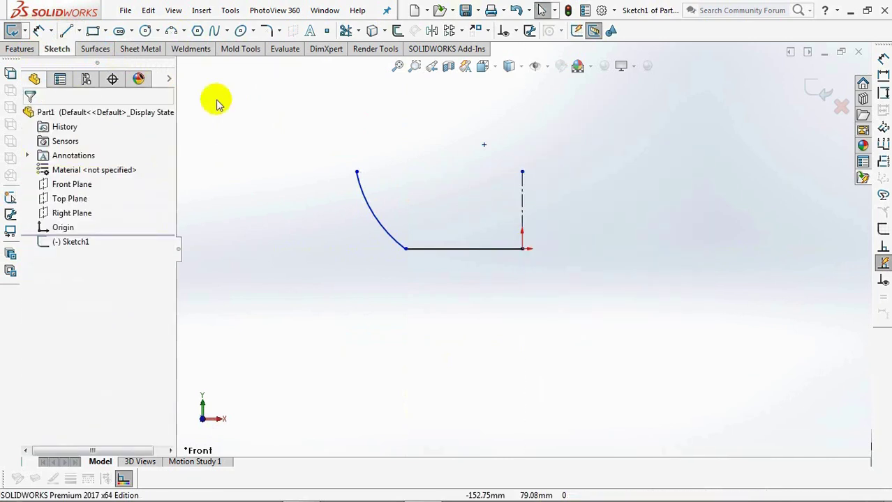
{"action": "left_click", "coordinate": [39, 31]}
Dimension the overall width to 127.5 and the bottom line to 68.5.
{"action": "left_click", "coordinate": [357, 172]}
{"action": "left_click", "coordinate": [522, 203]}
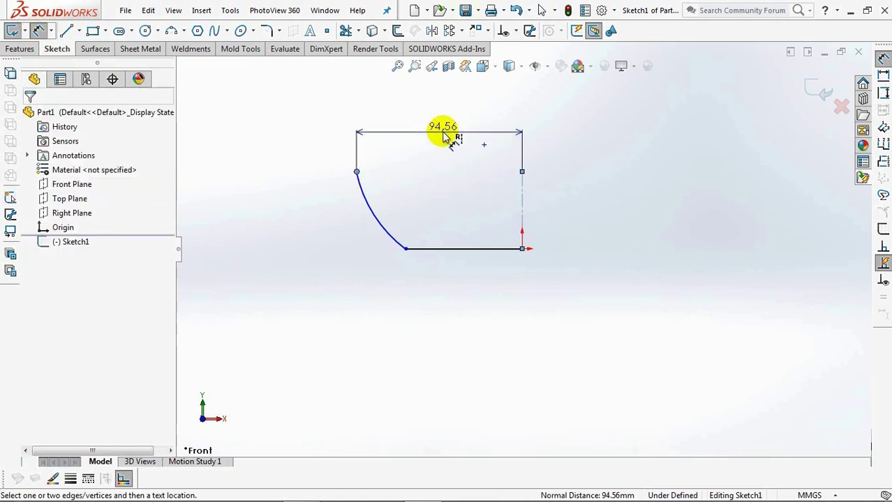
{"action": "left_click", "coordinate": [450, 140]}
{"action": "type", "text": "127.5"}
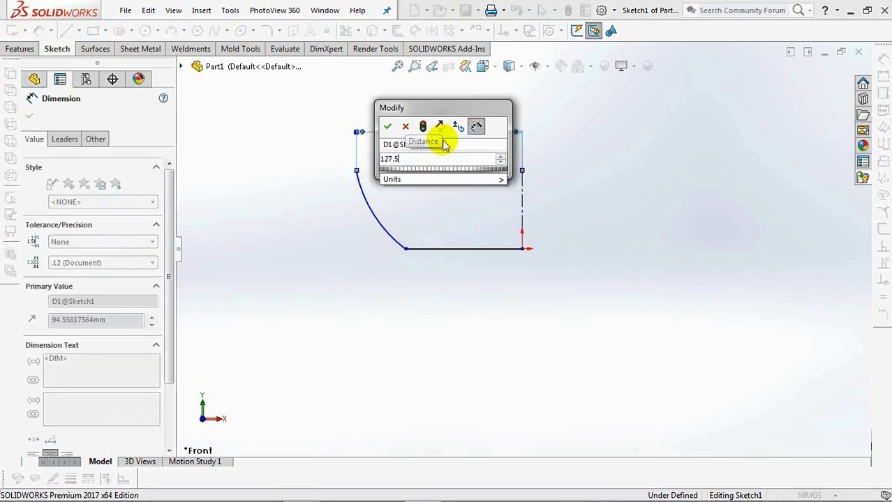
{"action": "left_click", "coordinate": [388, 127]}
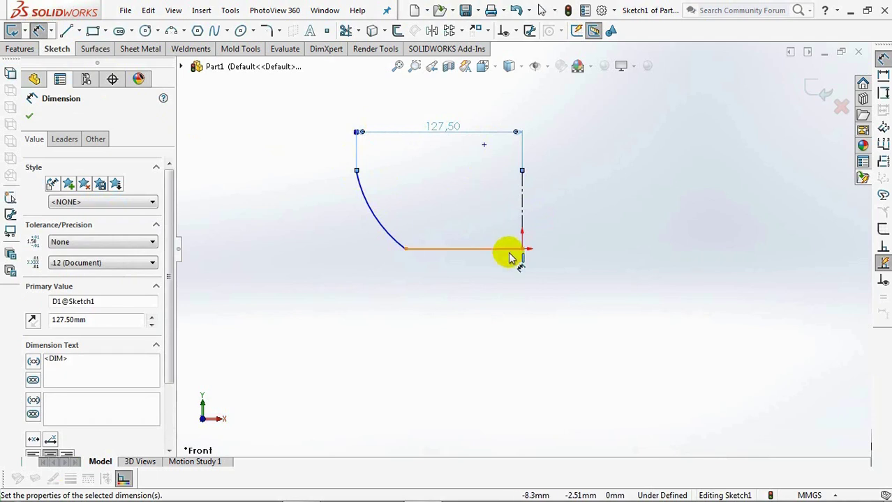
{"action": "left_click", "coordinate": [486, 257]}
{"action": "left_click", "coordinate": [468, 289]}
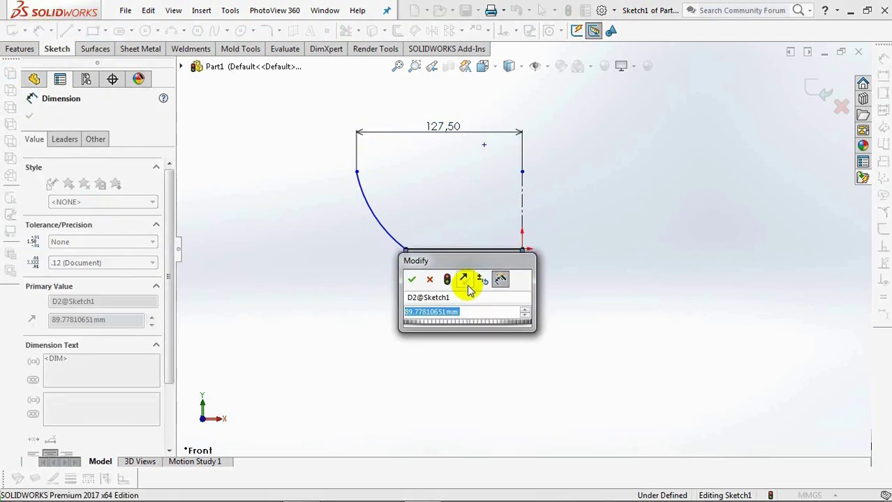
{"action": "type", "text": "68.5"}
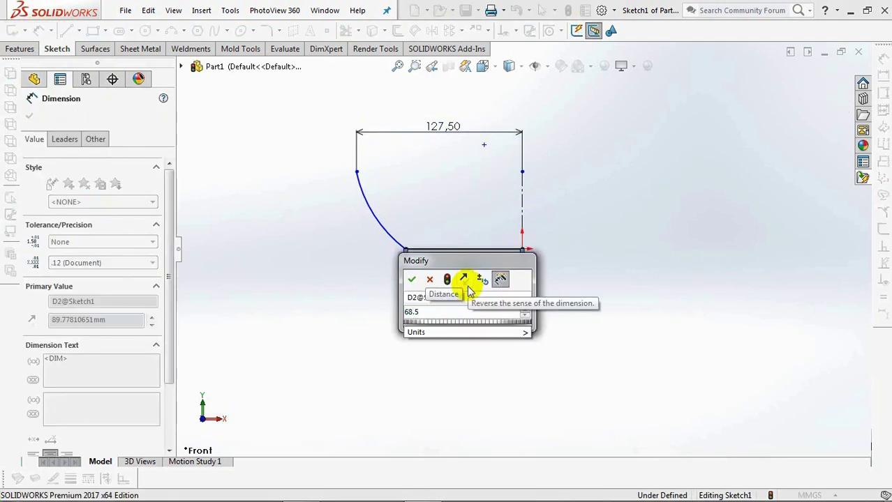
{"action": "left_click", "coordinate": [411, 279]}
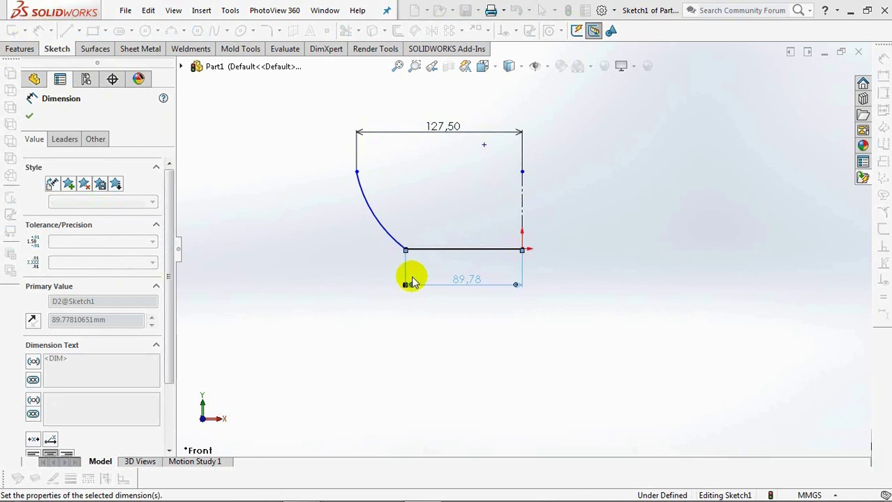
Set the profile height to 44 and the arc radius to R110.
{"action": "left_click", "coordinate": [357, 171]}
{"action": "left_click", "coordinate": [453, 250]}
{"action": "left_click", "coordinate": [307, 222]}
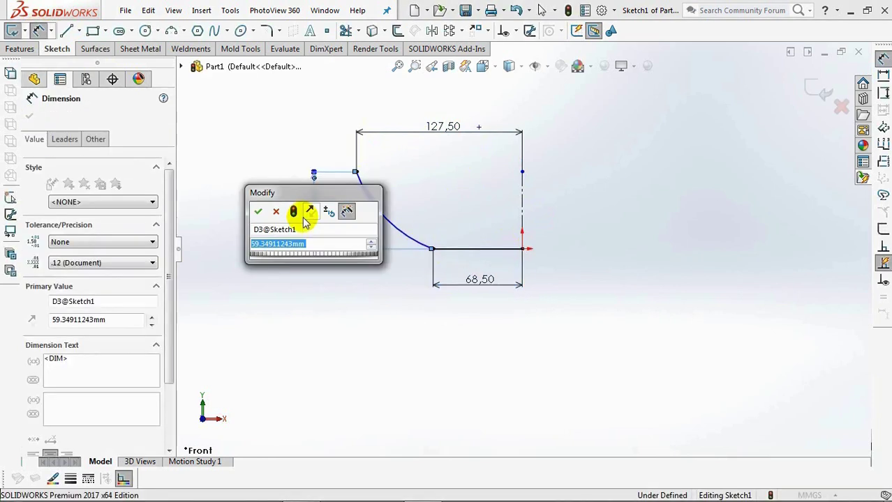
{"action": "left_click", "coordinate": [256, 208]}
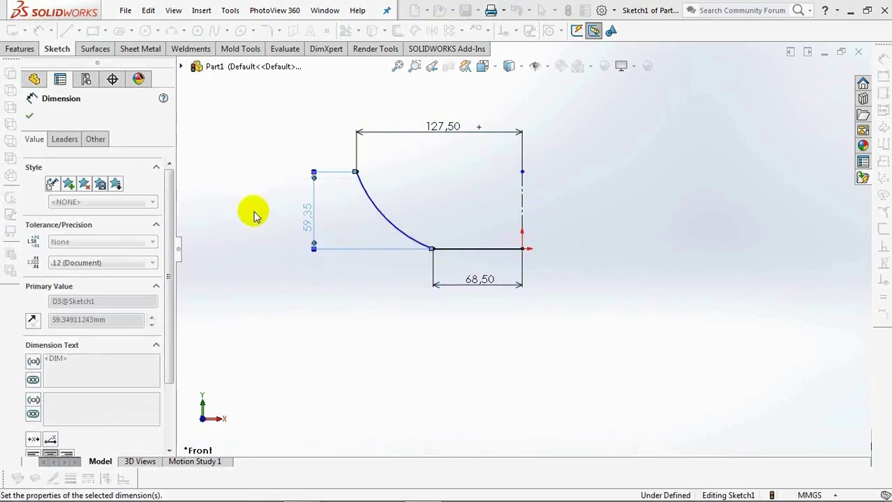
{"action": "left_click", "coordinate": [394, 227]}
{"action": "left_click", "coordinate": [416, 200]}
{"action": "type", "text": "1"}
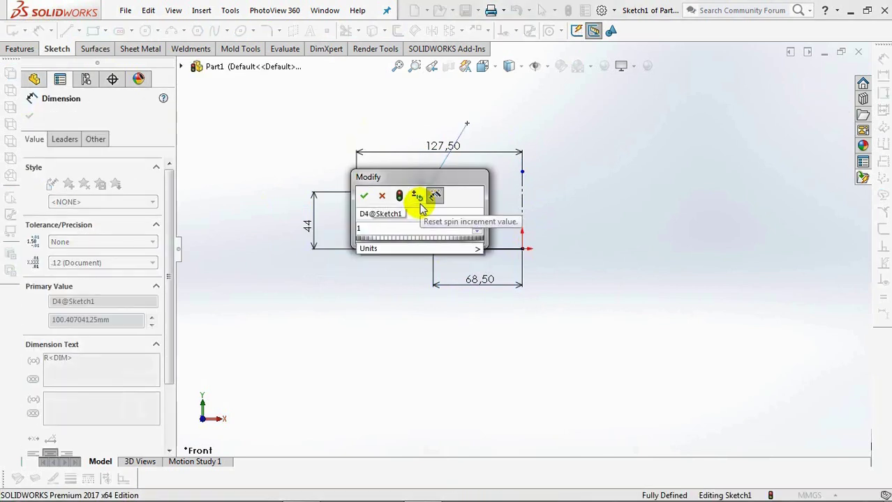
{"action": "type", "text": "10"}
{"action": "left_click", "coordinate": [363, 196]}
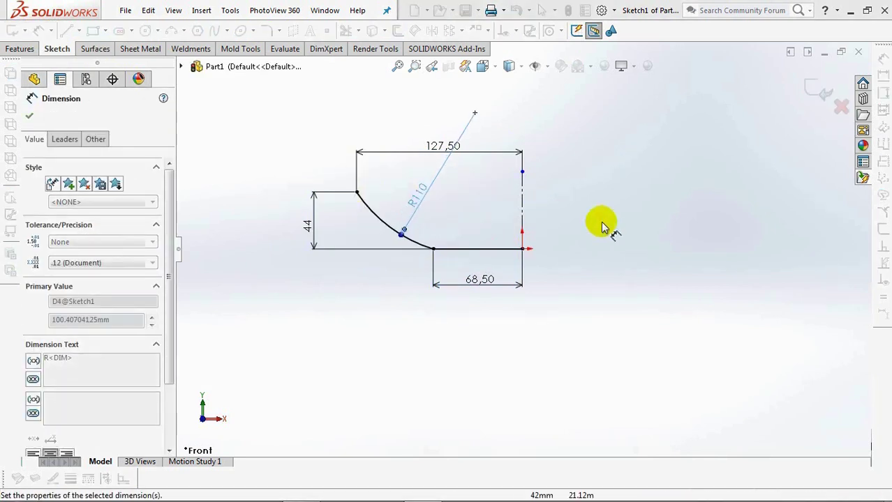
Exit the sketch and accept the 360° revolved bowl surface.
{"action": "left_click", "coordinate": [816, 89]}
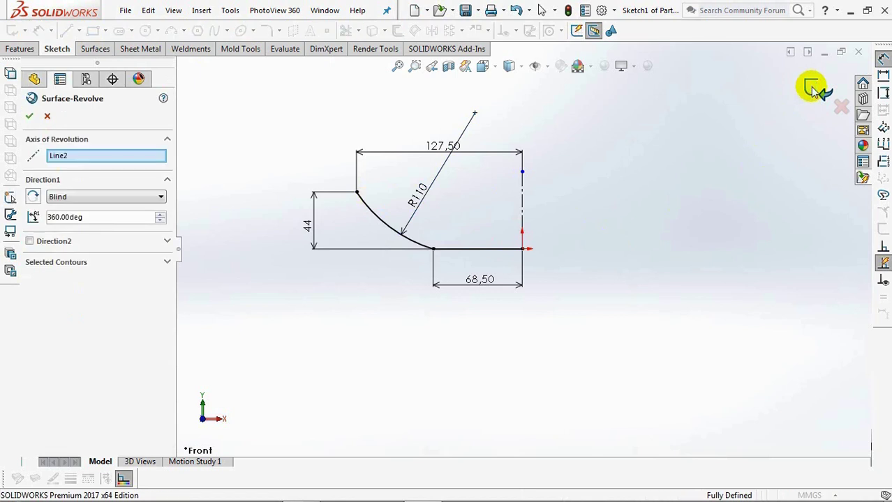
{"action": "left_click", "coordinate": [29, 118]}
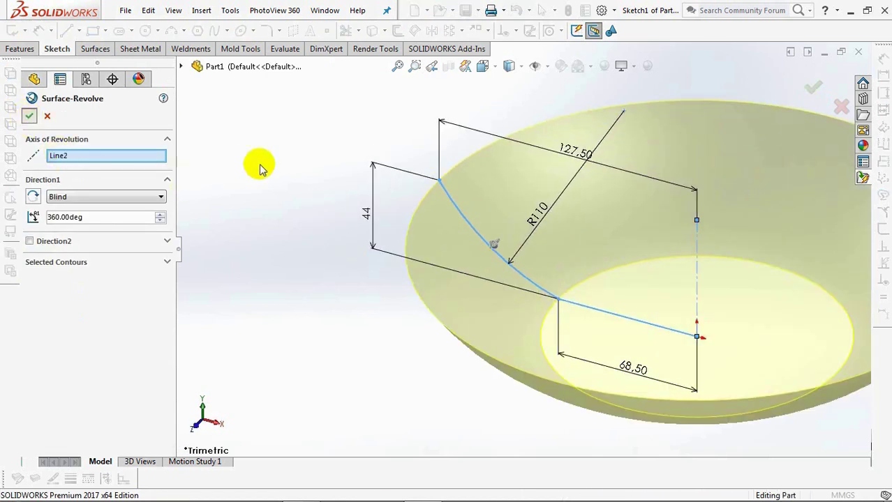
{"action": "key", "text": "f"}
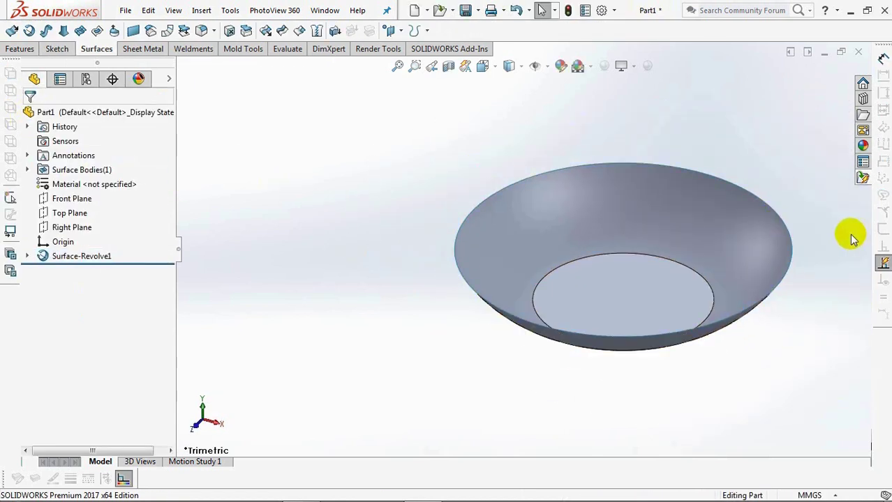
Create reference axis Axis1 from the Front and Right planes, then select the bowl's bottom face.
{"action": "left_click", "coordinate": [400, 31]}
{"action": "left_click", "coordinate": [433, 70]}
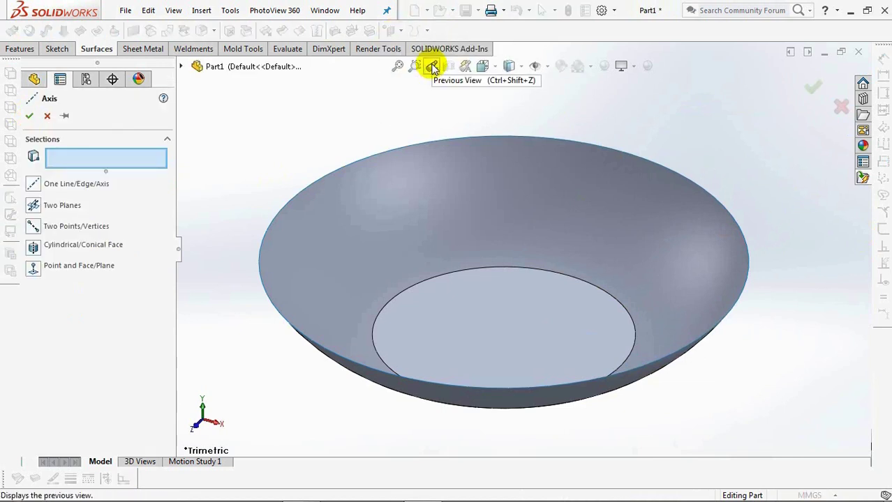
{"action": "left_click", "coordinate": [181, 67]}
{"action": "left_click", "coordinate": [237, 155]}
{"action": "left_click", "coordinate": [230, 182]}
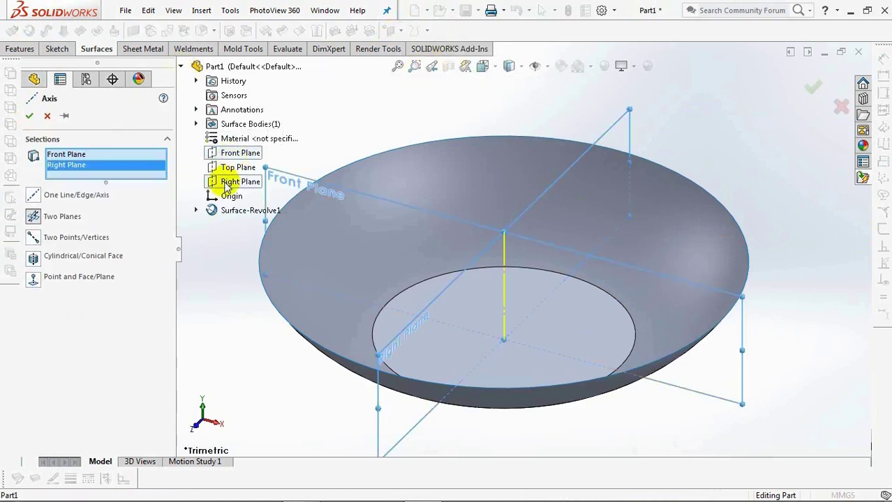
{"action": "left_click", "coordinate": [30, 117]}
{"action": "left_click", "coordinate": [310, 124]}
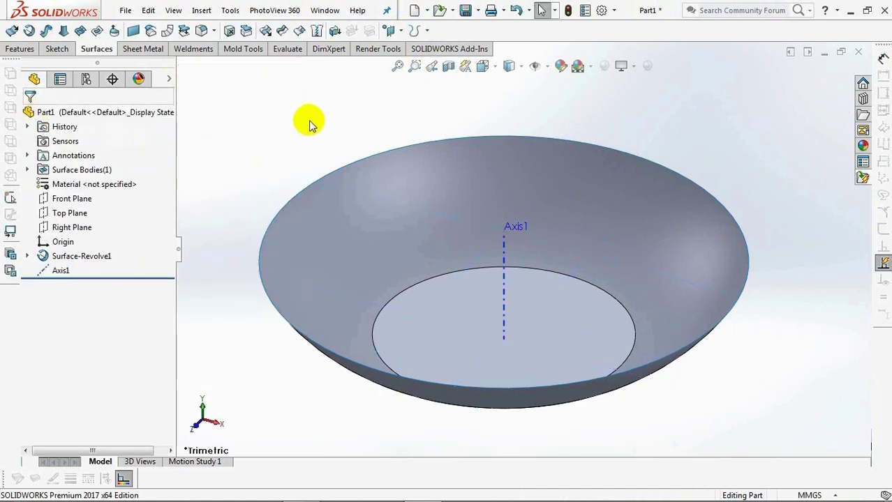
{"action": "left_click", "coordinate": [550, 315]}
Start a sketch on the bowl's bottom face with a vertical centerline from its centre to the edge.
{"action": "left_click", "coordinate": [665, 276]}
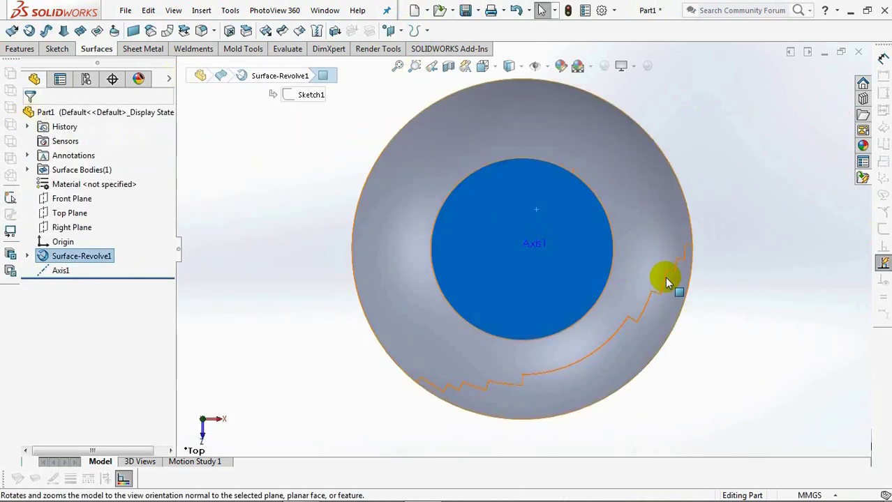
{"action": "left_click", "coordinate": [553, 215]}
{"action": "left_click", "coordinate": [612, 174]}
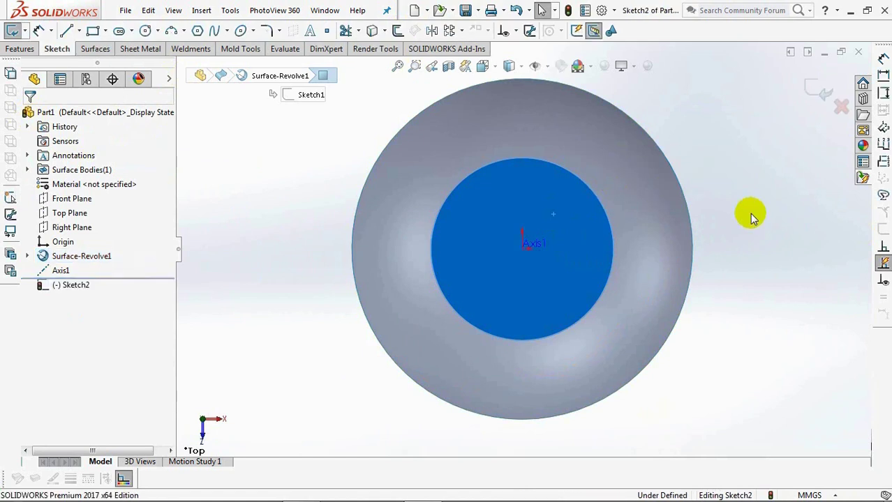
{"action": "scroll", "coordinate": [560, 200], "scroll_direction": "down", "scroll_amount": 2}
{"action": "mouse_move", "coordinate": [563, 200]}
{"action": "middle_mouse_down", "text": "shift"}
{"action": "mouse_move", "coordinate": [562, 221]}
{"action": "mouse_move", "coordinate": [556, 167]}
{"action": "middle_mouse_up", "text": "shift"}
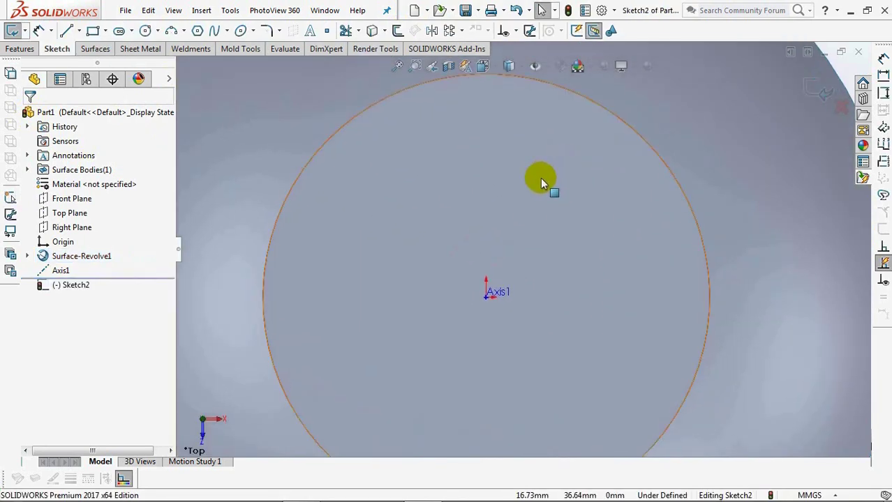
{"action": "left_click", "coordinate": [74, 30]}
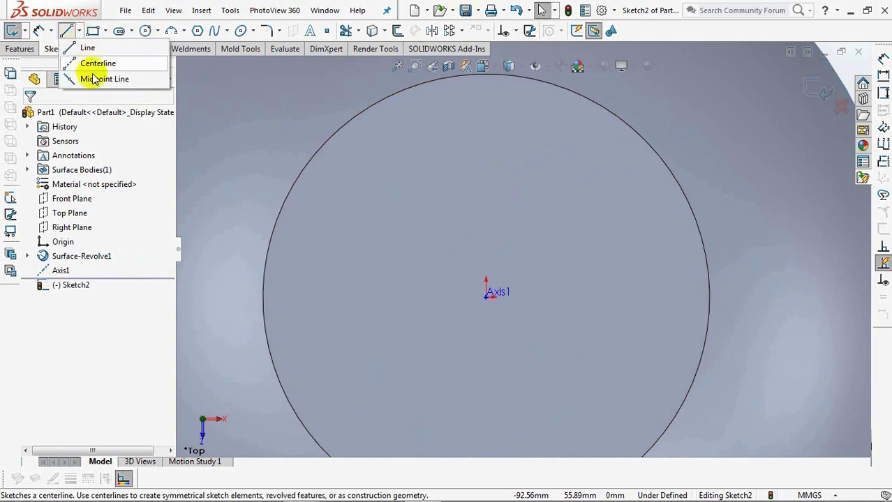
{"action": "left_click", "coordinate": [91, 60]}
{"action": "left_click", "coordinate": [487, 295]}
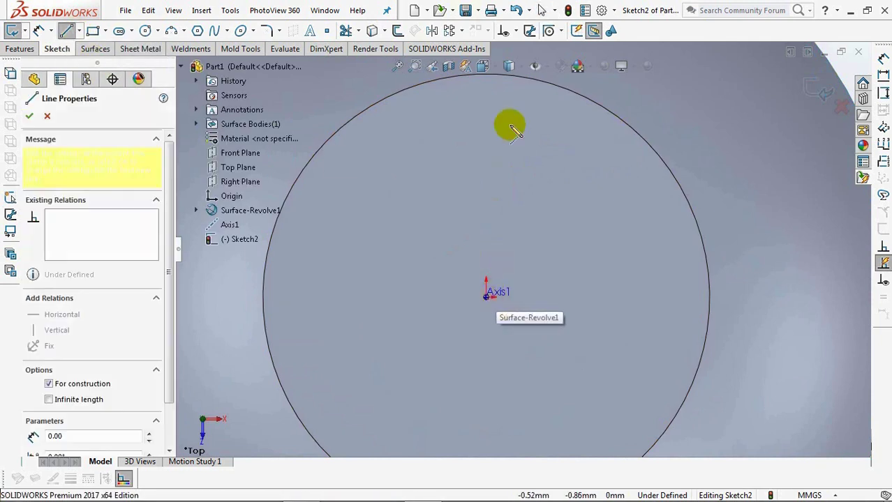
{"action": "left_click", "coordinate": [486, 75]}
{"action": "right_click", "coordinate": [489, 76]}
{"action": "left_click", "coordinate": [509, 84]}
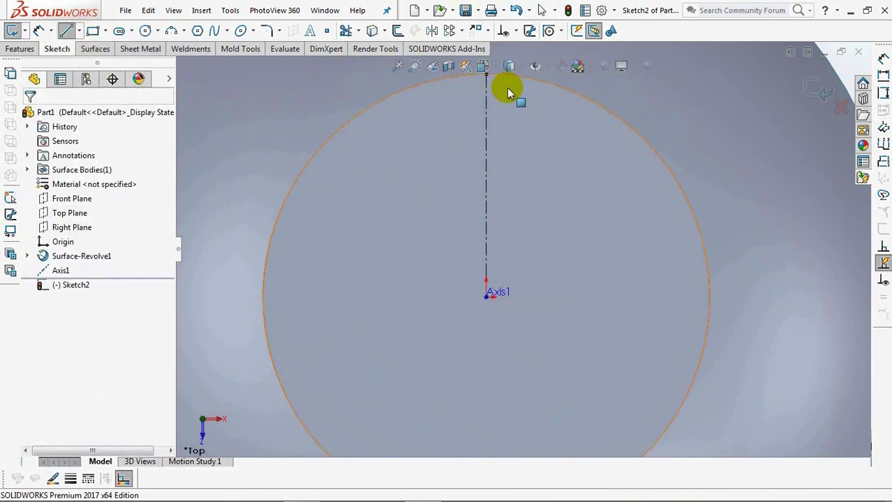
Draw the zigzag chain of straight lines along the centerline, ending back on the axis.
{"action": "left_click", "coordinate": [68, 32]}
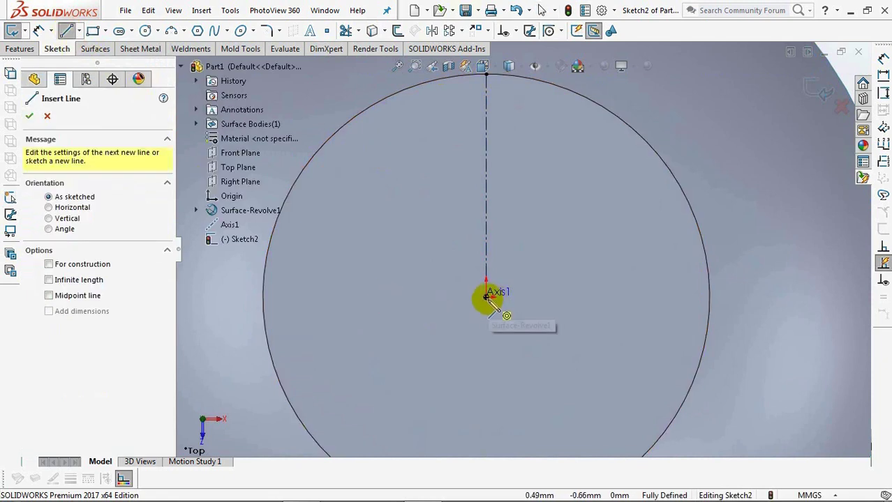
{"action": "left_click", "coordinate": [486, 296]}
{"action": "left_click", "coordinate": [486, 266]}
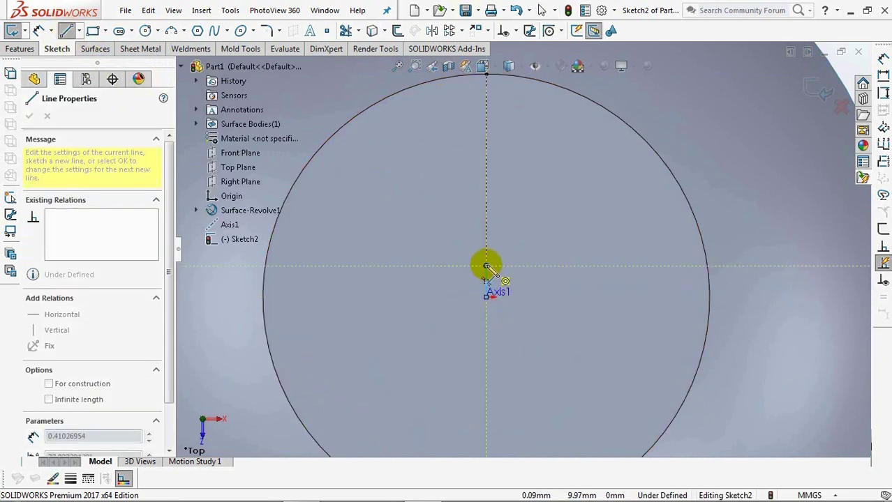
{"action": "scroll", "coordinate": [486, 267], "scroll_direction": "down", "scroll_amount": 3}
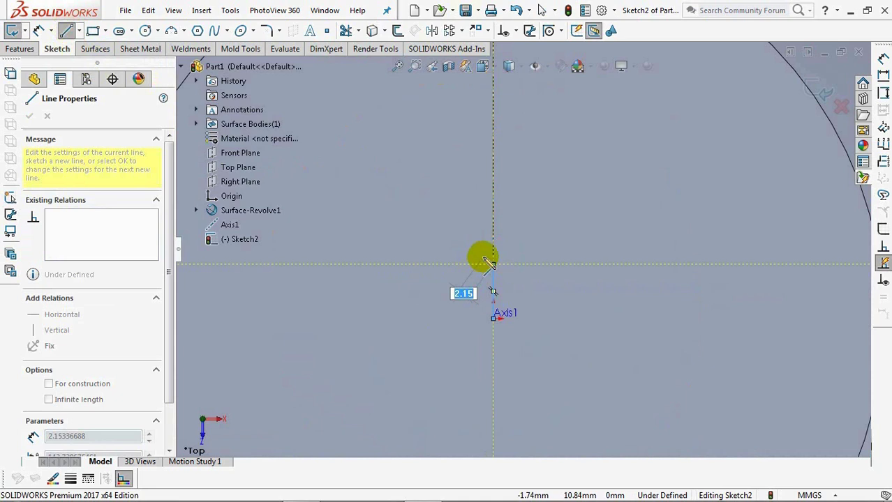
{"action": "left_click", "coordinate": [473, 223]}
{"action": "left_click", "coordinate": [493, 213]}
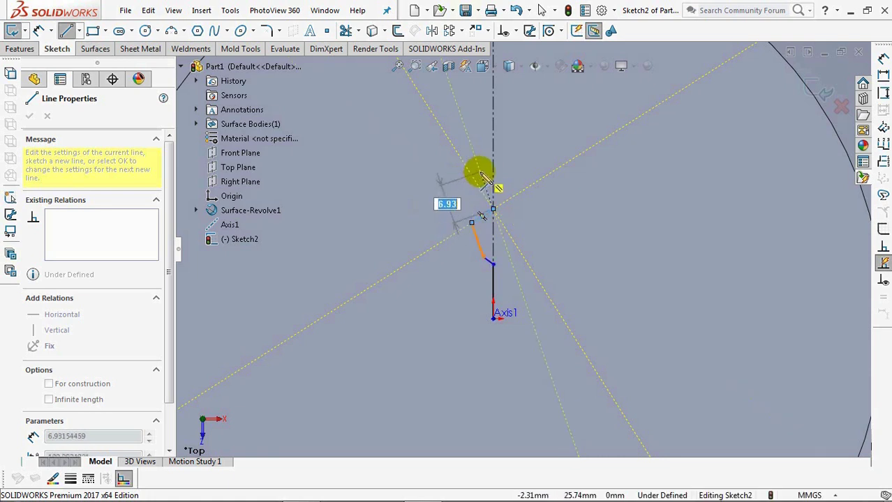
{"action": "left_click", "coordinate": [484, 174]}
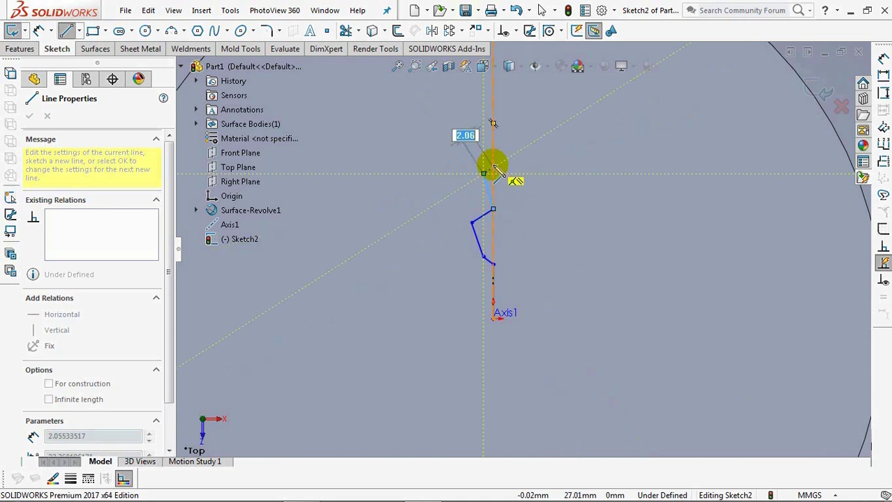
{"action": "scroll", "coordinate": [493, 167], "scroll_direction": "down", "scroll_amount": 2}
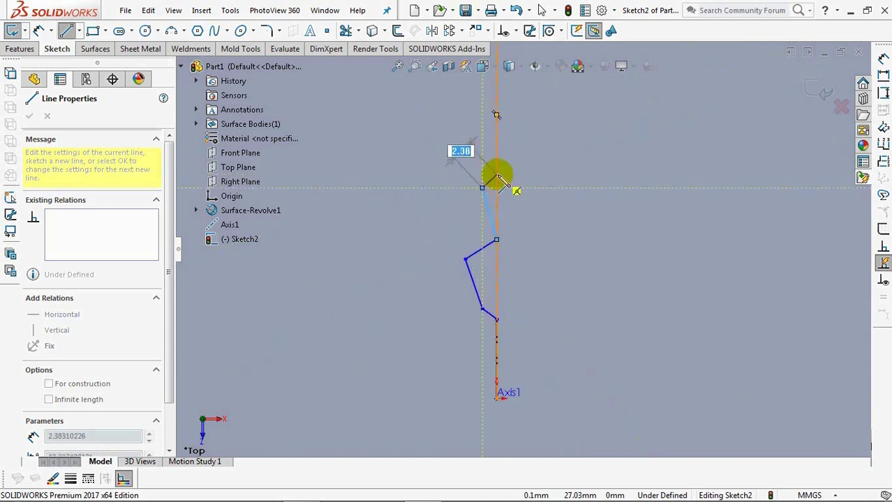
{"action": "double_click", "coordinate": [495, 174]}
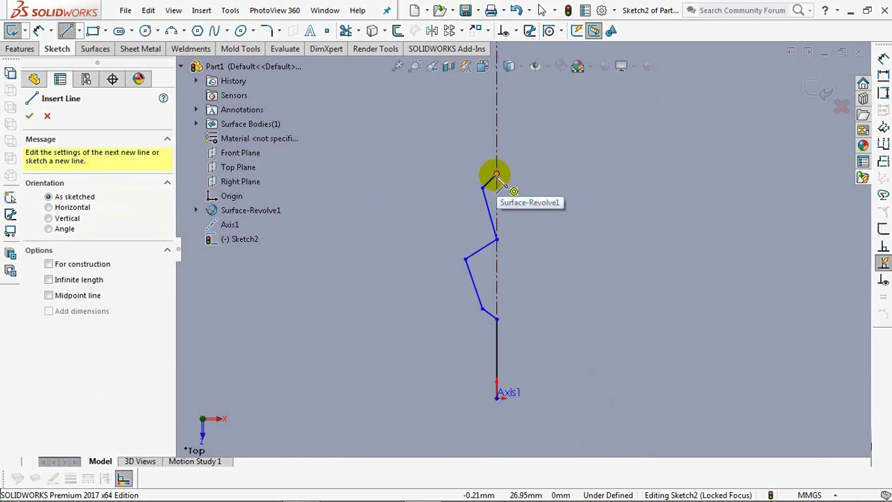
{"action": "left_click", "coordinate": [496, 173]}
{"action": "right_click", "coordinate": [496, 135]}
{"action": "left_click", "coordinate": [526, 145]}
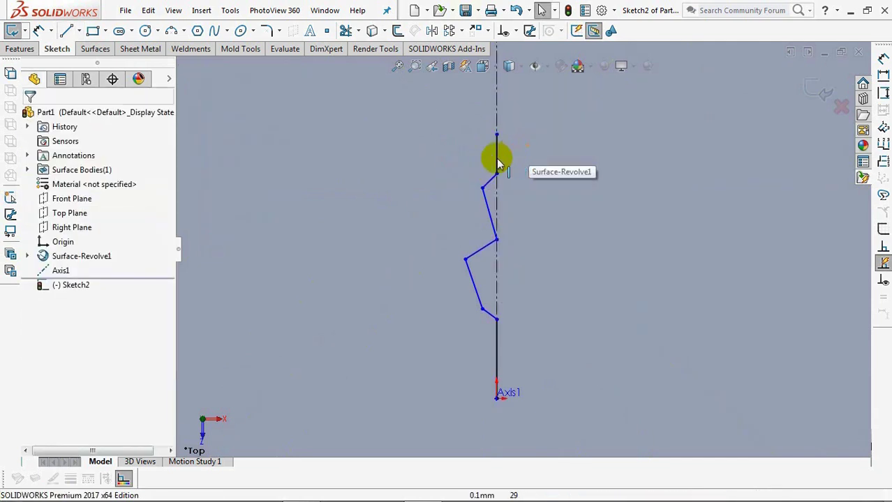
Add a Coincident relation between the lower slanted line and Point1.
{"action": "left_click", "coordinate": [518, 35]}
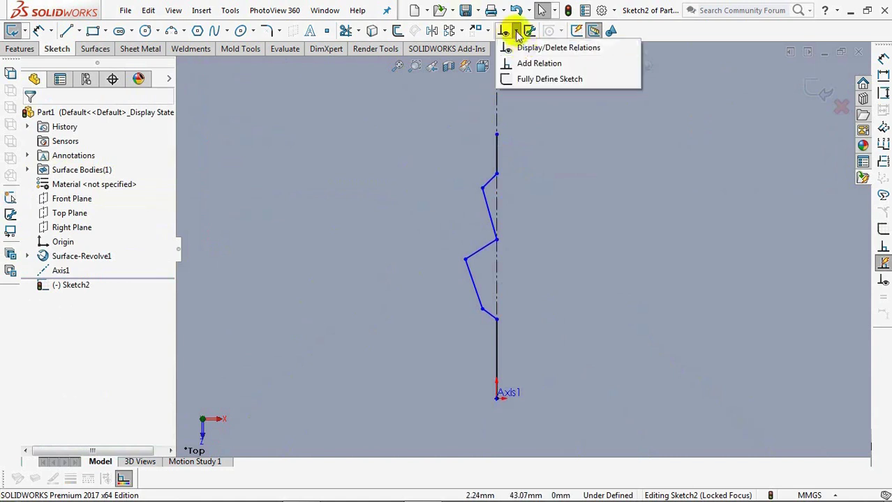
{"action": "left_click", "coordinate": [534, 62]}
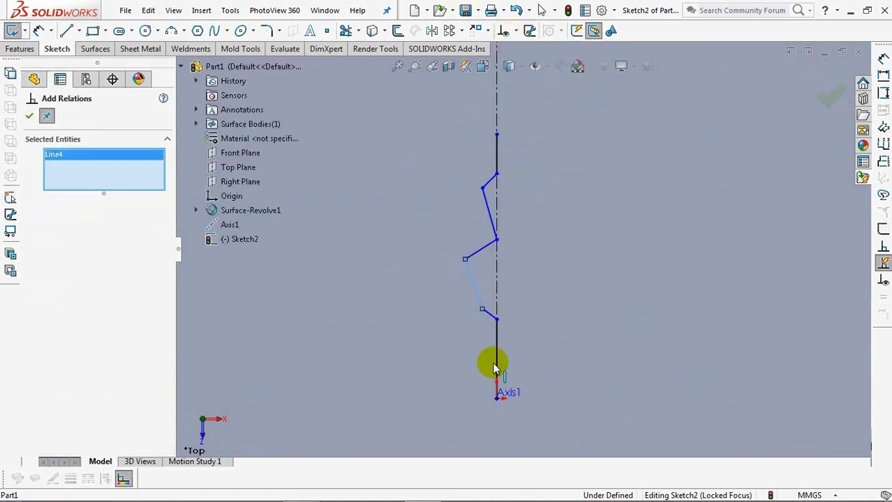
{"action": "left_click", "coordinate": [469, 277]}
{"action": "left_click", "coordinate": [497, 399]}
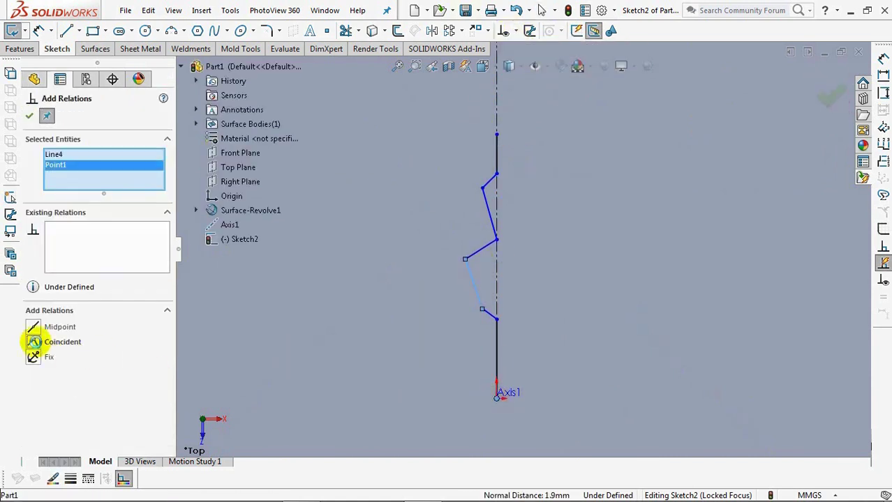
{"action": "left_click", "coordinate": [29, 116]}
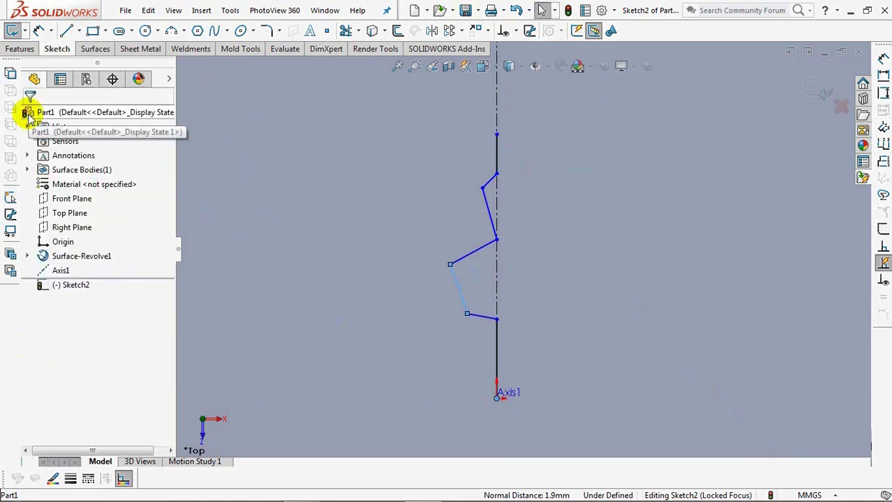
{"action": "left_click", "coordinate": [243, 146]}
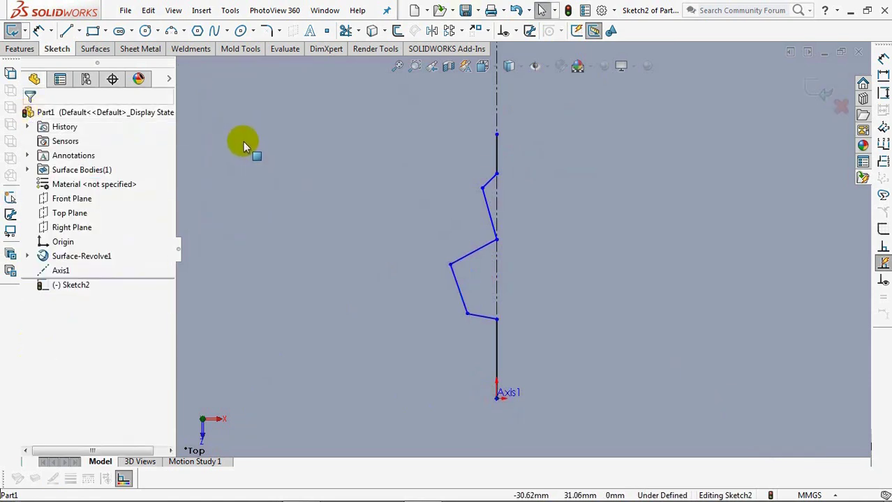
Dimension the bottom stem to 10 mm, the slanted line at 12° to the axis, and a corner 11 mm away.
{"action": "left_click", "coordinate": [39, 30]}
{"action": "left_click", "coordinate": [494, 354]}
{"action": "left_click", "coordinate": [527, 365]}
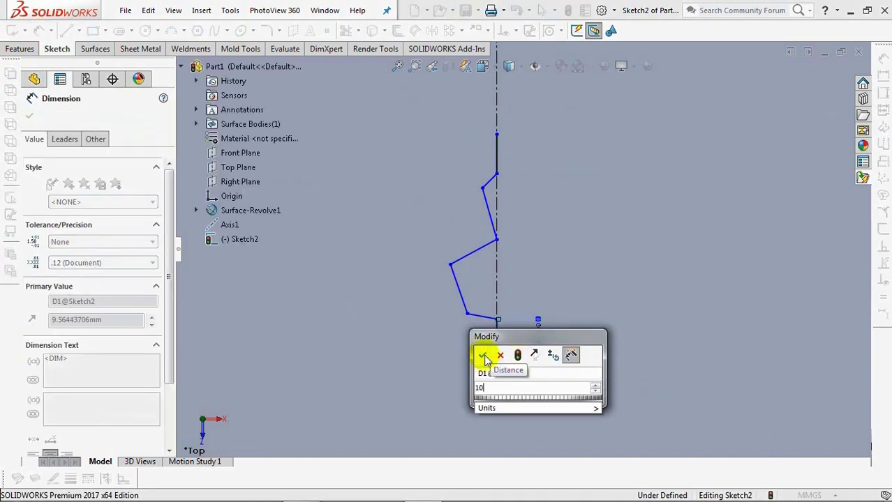
{"action": "left_click", "coordinate": [480, 357]}
{"action": "left_click", "coordinate": [466, 308]}
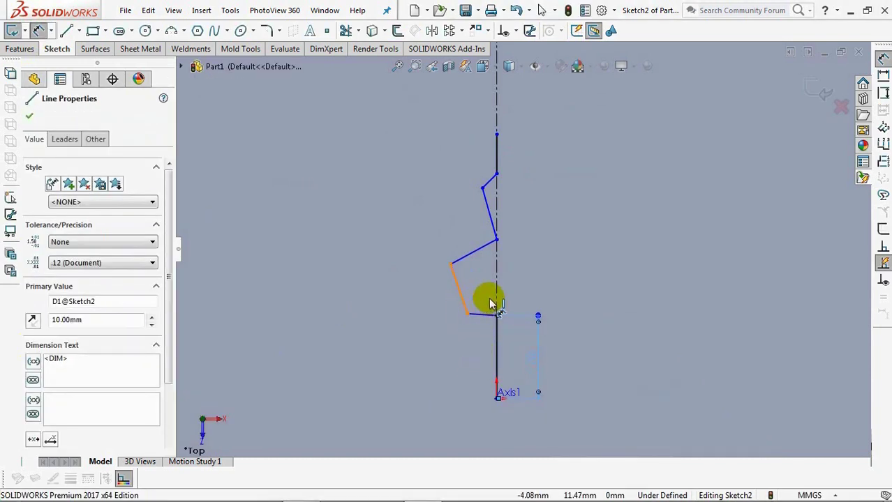
{"action": "left_click", "coordinate": [496, 299]}
{"action": "left_click", "coordinate": [472, 285]}
{"action": "type", "text": "12"}
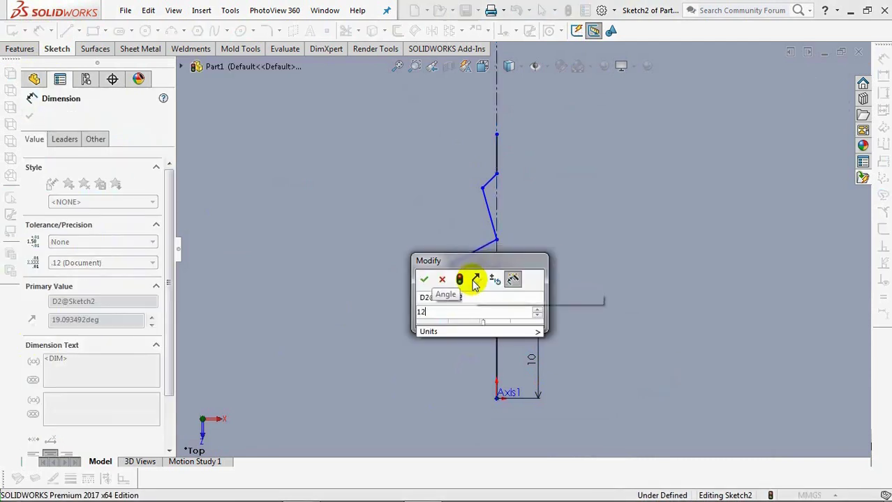
{"action": "left_click", "coordinate": [425, 279]}
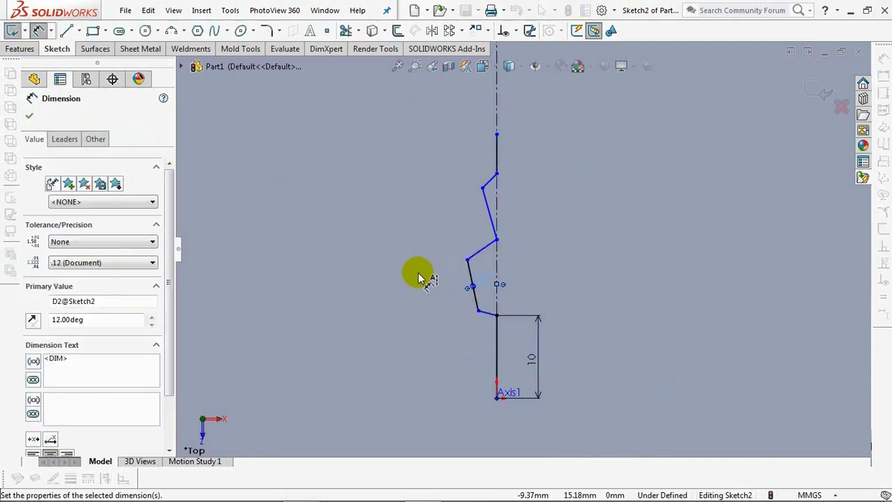
{"action": "left_click", "coordinate": [478, 312]}
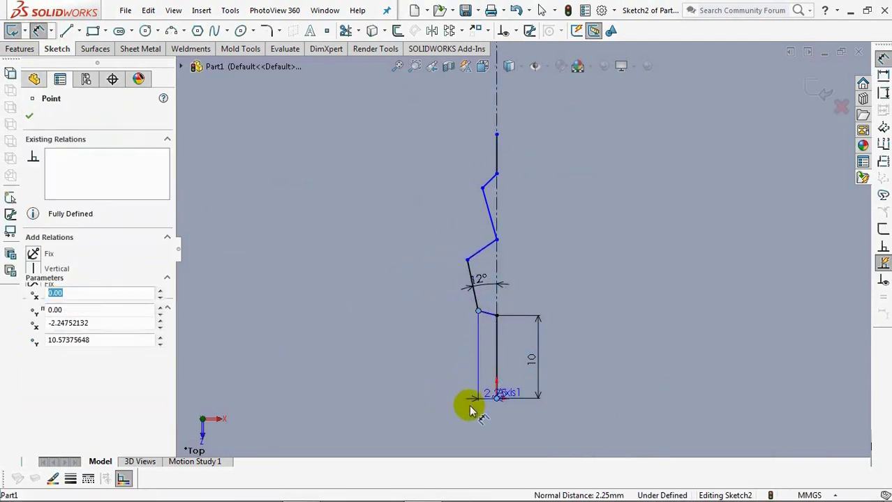
{"action": "left_click", "coordinate": [497, 398]}
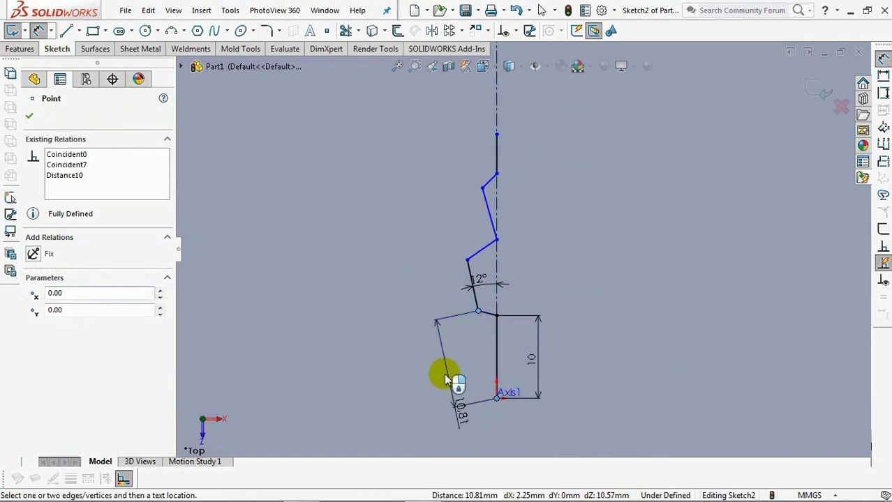
{"action": "left_click", "coordinate": [461, 413]}
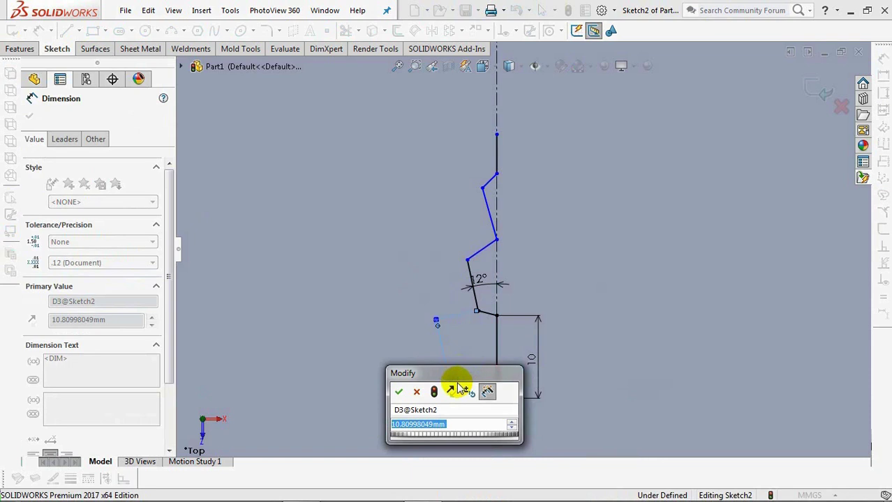
{"action": "type", "text": "11"}
{"action": "left_click", "coordinate": [396, 392]}
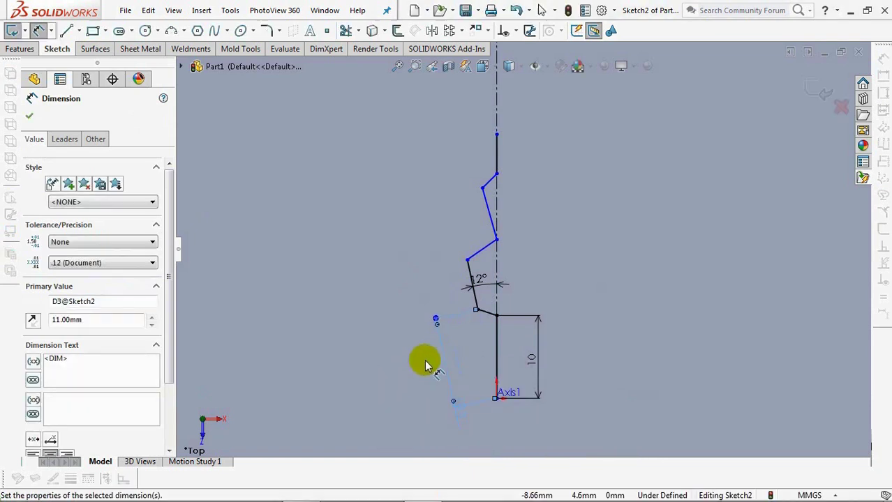
Dimension the upper corners from the axis endpoint: another distance, a 21 mm height and 29 mm.
{"action": "left_click", "coordinate": [469, 264]}
{"action": "left_click", "coordinate": [496, 399]}
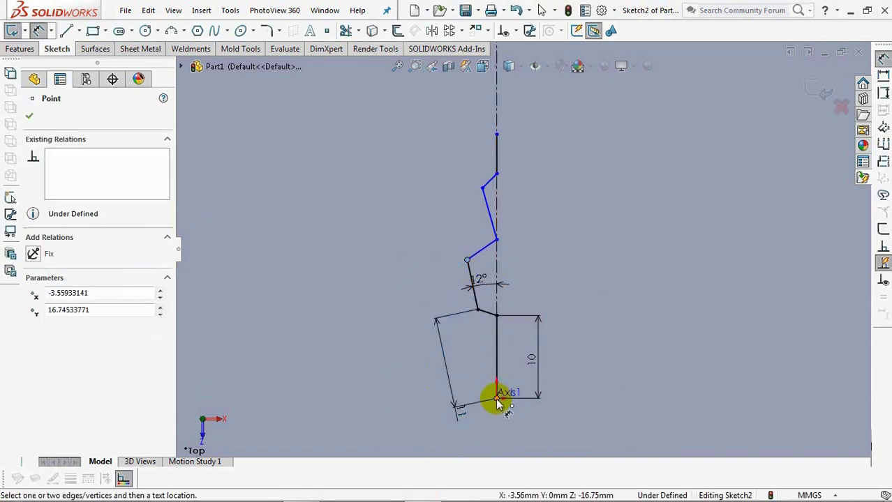
{"action": "left_click", "coordinate": [434, 418]}
{"action": "type", "text": "19"}
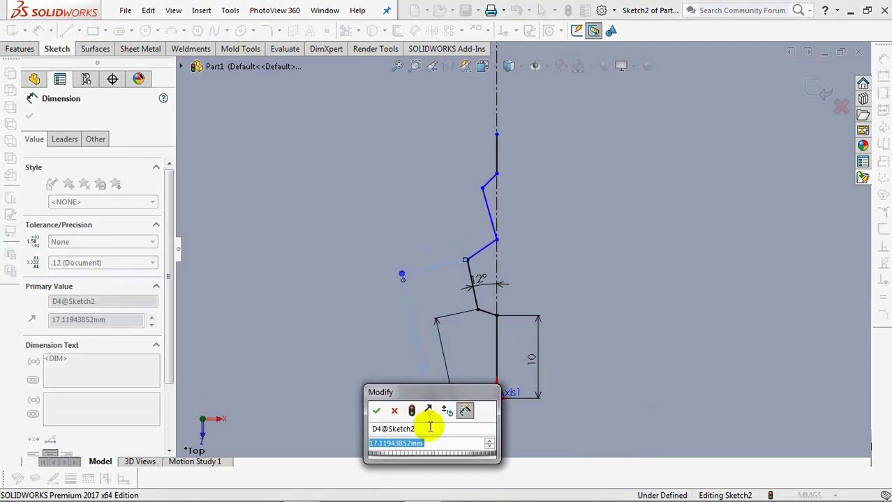
{"action": "left_click", "coordinate": [376, 412]}
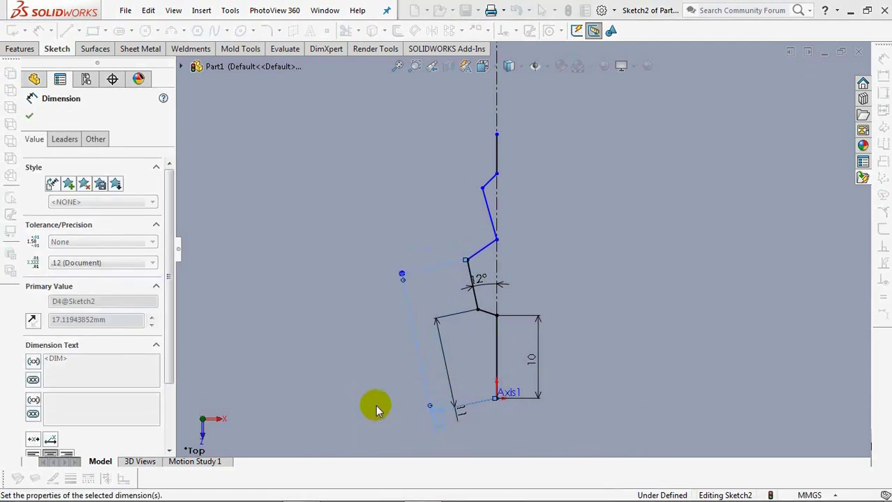
{"action": "left_click", "coordinate": [496, 240]}
{"action": "left_click", "coordinate": [519, 395]}
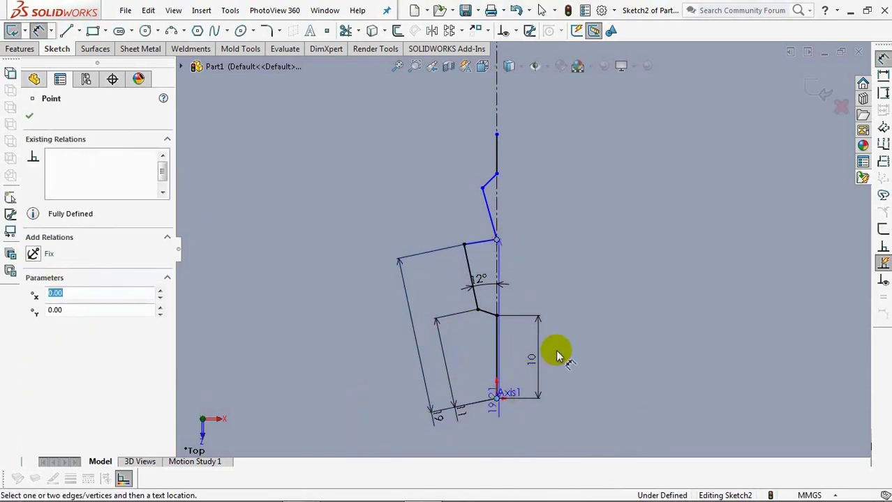
{"action": "left_click", "coordinate": [567, 343]}
{"action": "type", "text": "21"}
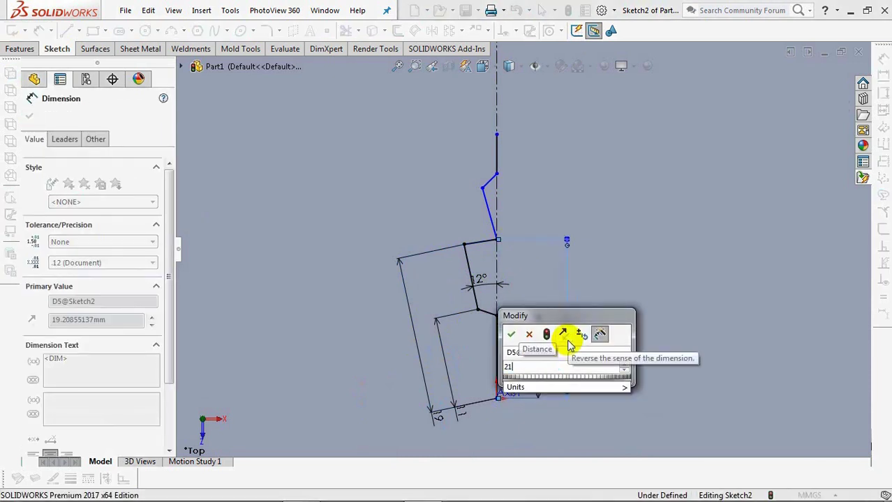
{"action": "left_click", "coordinate": [511, 335]}
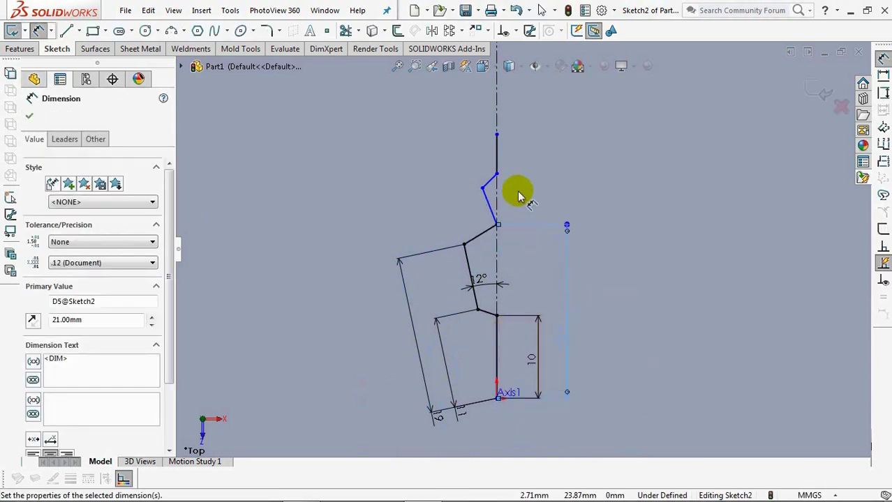
{"action": "left_click", "coordinate": [483, 190]}
{"action": "left_click", "coordinate": [496, 399]}
{"action": "scroll", "coordinate": [548, 385], "scroll_direction": "up", "scroll_amount": 2}
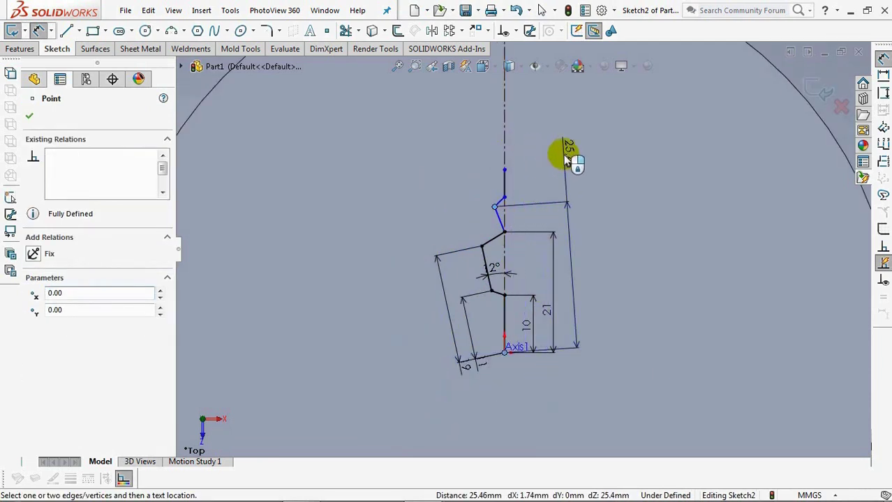
{"action": "left_click", "coordinate": [567, 159]}
{"action": "type", "text": "2"}
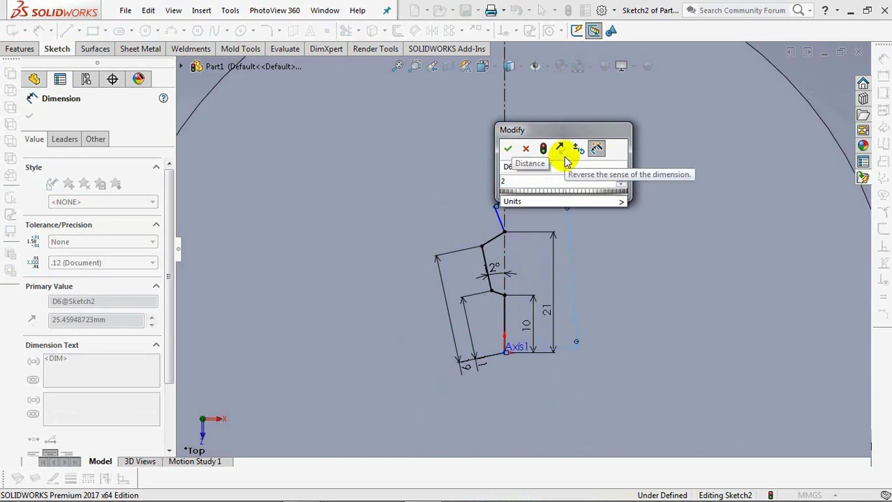
{"action": "type", "text": "9"}
{"action": "left_click", "coordinate": [508, 149]}
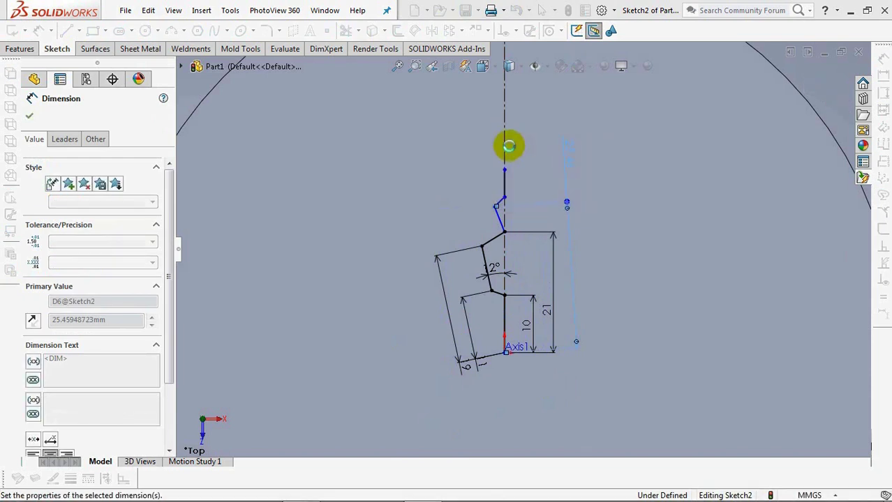
Set the 30 mm overall height, the 7.5 mm top line and the 15° top angle.
{"action": "left_click", "coordinate": [504, 198]}
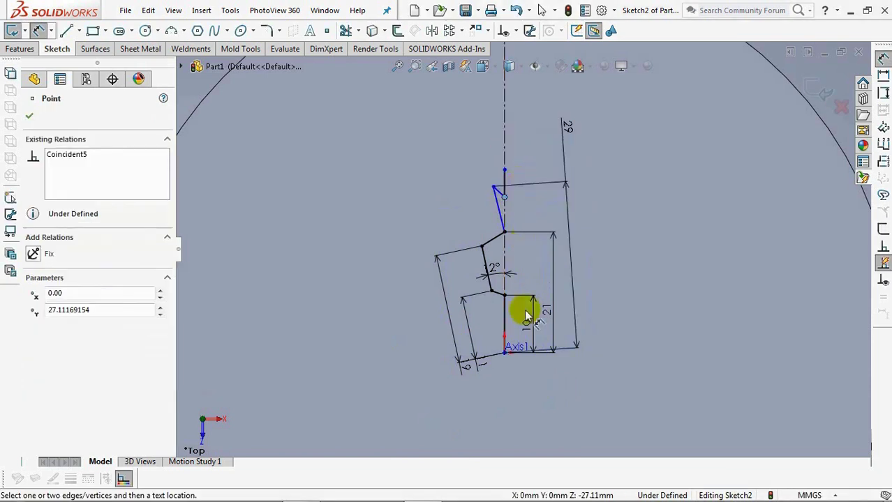
{"action": "left_click", "coordinate": [506, 351]}
{"action": "left_click", "coordinate": [623, 283]}
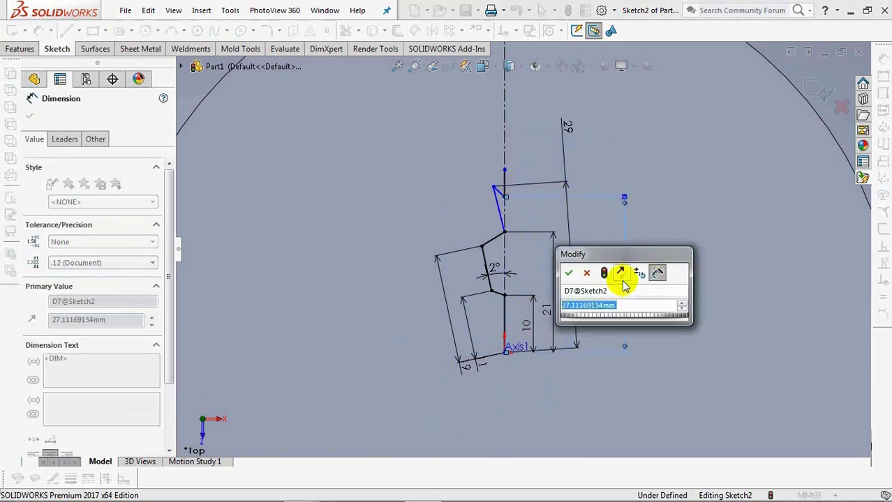
{"action": "type", "text": "30"}
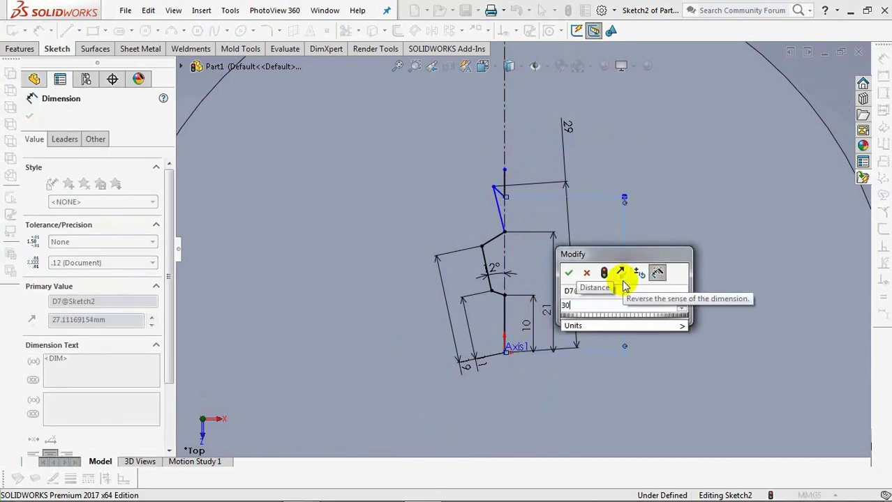
{"action": "left_click", "coordinate": [568, 273]}
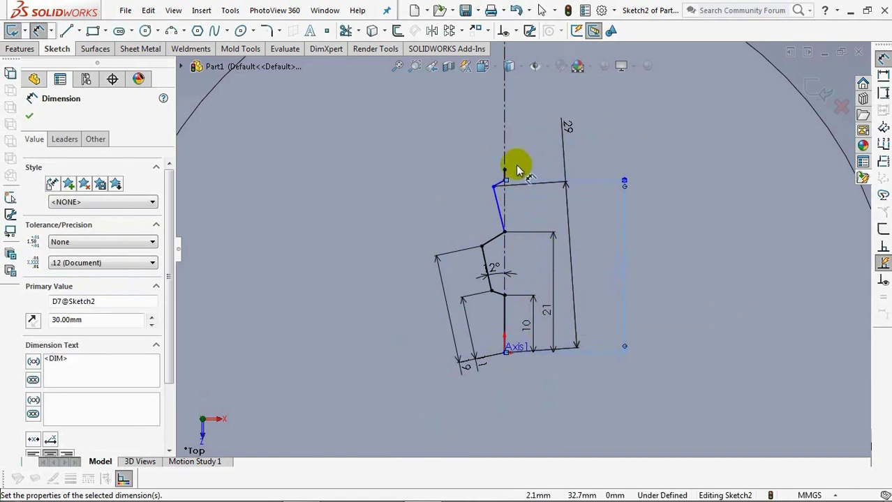
{"action": "left_click", "coordinate": [506, 181]}
{"action": "left_click", "coordinate": [625, 143]}
{"action": "type", "text": "7.5"}
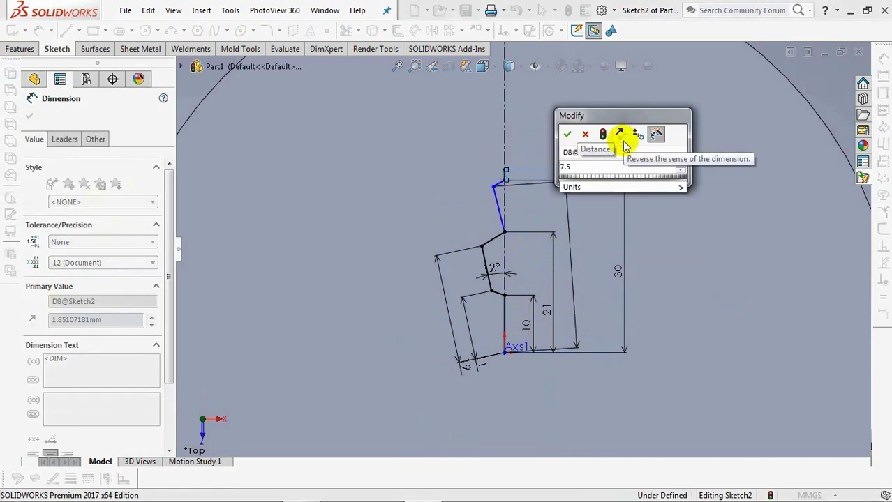
{"action": "left_click", "coordinate": [567, 135]}
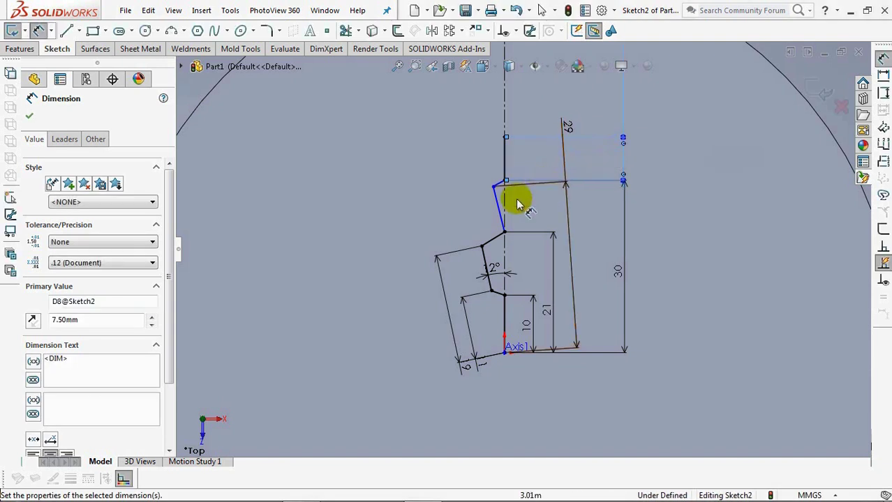
{"action": "left_click", "coordinate": [499, 206]}
{"action": "left_click", "coordinate": [504, 145]}
{"action": "left_click", "coordinate": [488, 145]}
{"action": "type", "text": "15"}
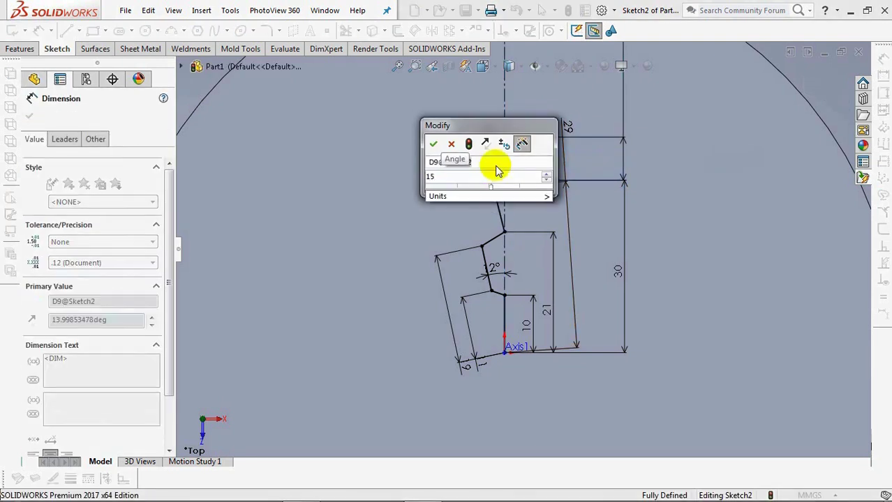
{"action": "left_click", "coordinate": [433, 145]}
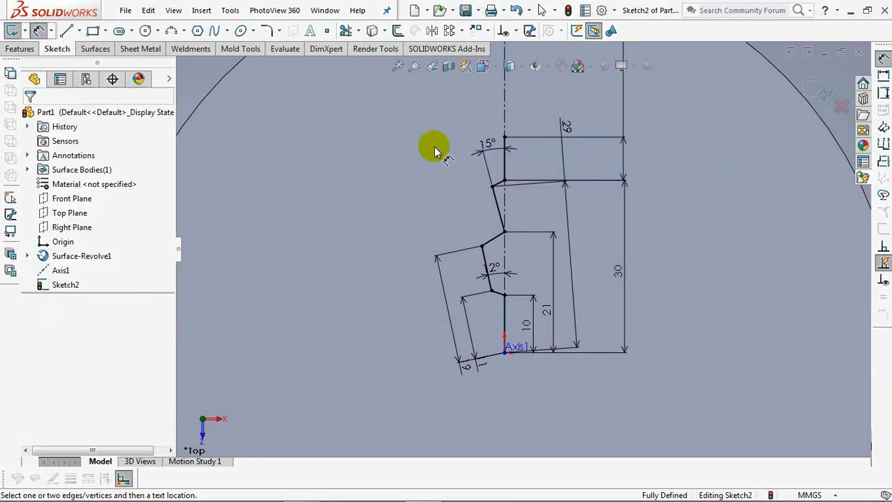
Sweep a 2 mm diameter circular-profile tube along the zigzag Sketch2 path.
{"action": "left_click", "coordinate": [817, 90]}
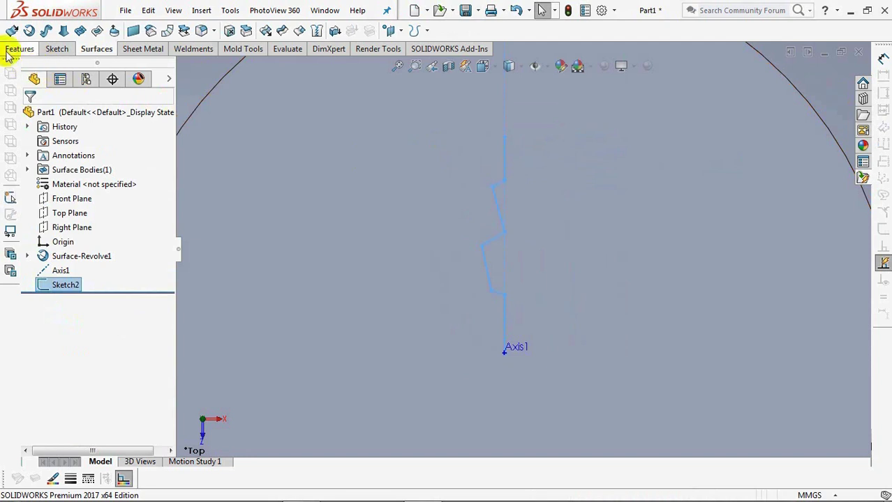
{"action": "left_click", "coordinate": [27, 50]}
{"action": "left_click", "coordinate": [46, 33]}
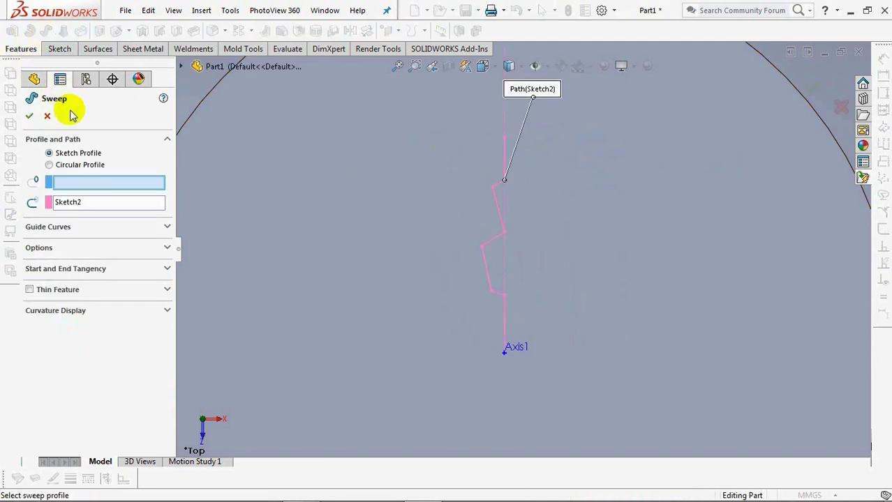
{"action": "left_click", "coordinate": [50, 165]}
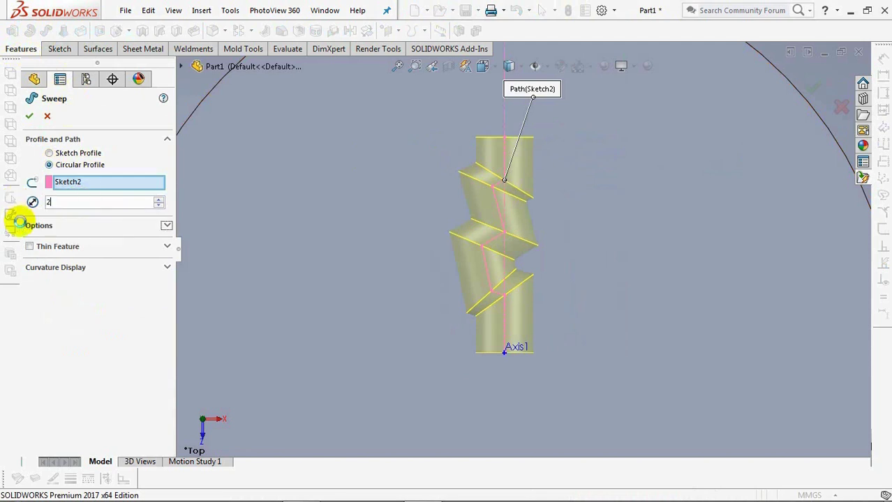
{"action": "key", "text": "Return"}
{"action": "left_click", "coordinate": [29, 117]}
Mirror Sweep1 across the Right Plane to create Mirror1.
{"action": "left_click", "coordinate": [61, 243]}
{"action": "left_click", "coordinate": [350, 30]}
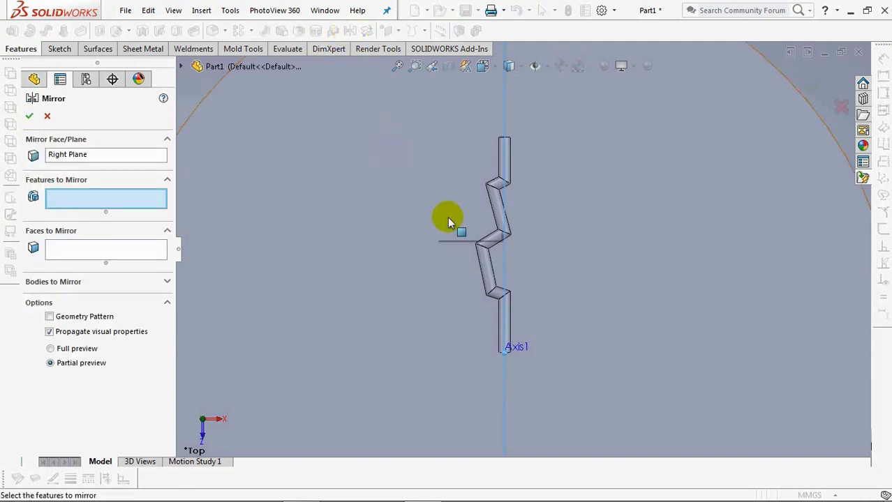
{"action": "left_click", "coordinate": [487, 273]}
{"action": "left_click", "coordinate": [29, 117]}
{"action": "left_click", "coordinate": [59, 284]}
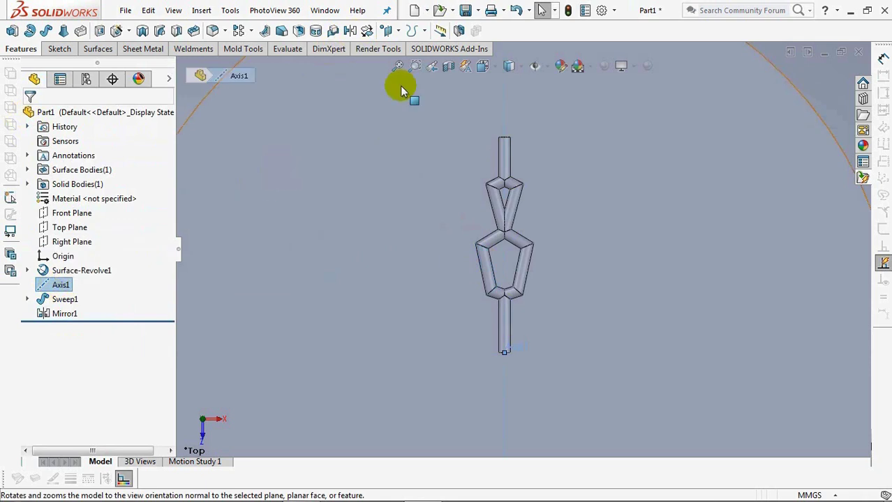
{"action": "left_click", "coordinate": [251, 32]}
Circular-pattern Mirror1 around Axis1: 15 equally spaced instances through 360°.
{"action": "left_click", "coordinate": [337, 61]}
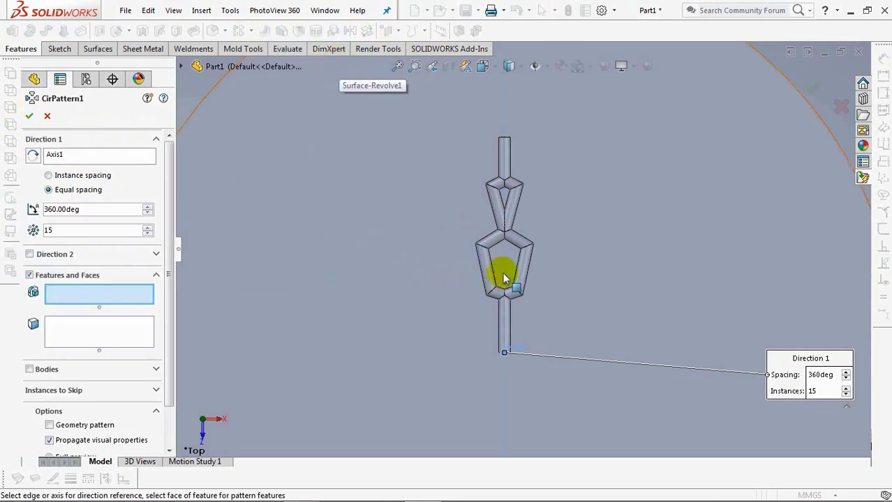
{"action": "left_click", "coordinate": [522, 269]}
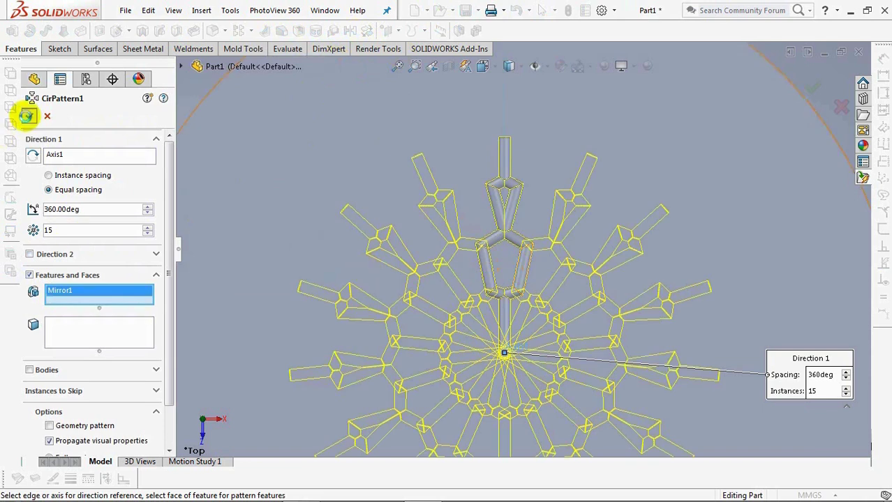
{"action": "left_click", "coordinate": [26, 117]}
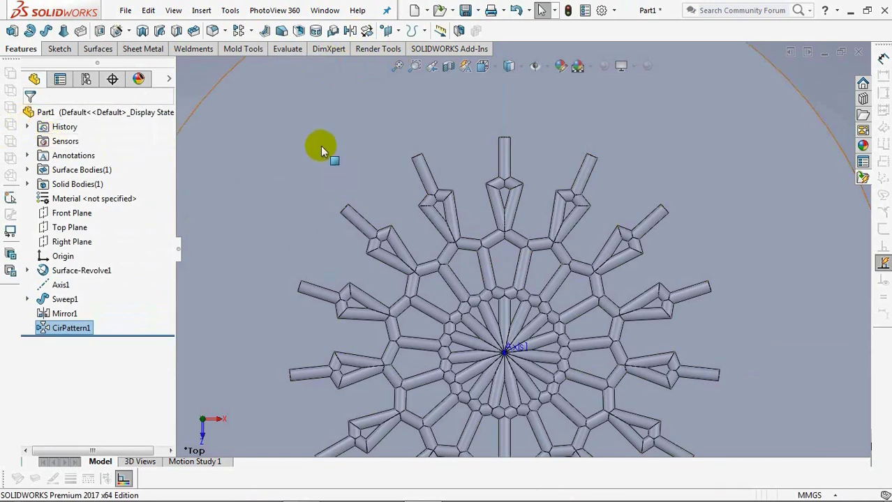
{"action": "left_click", "coordinate": [397, 68]}
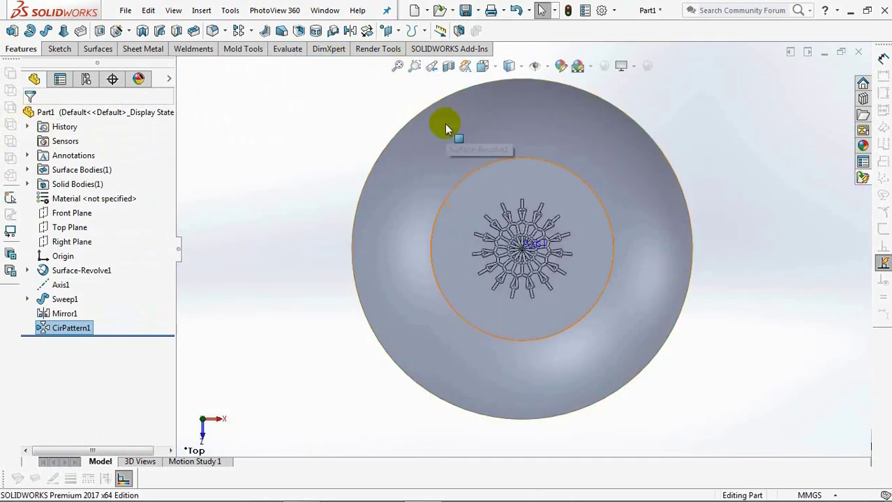
{"action": "left_click", "coordinate": [544, 260]}
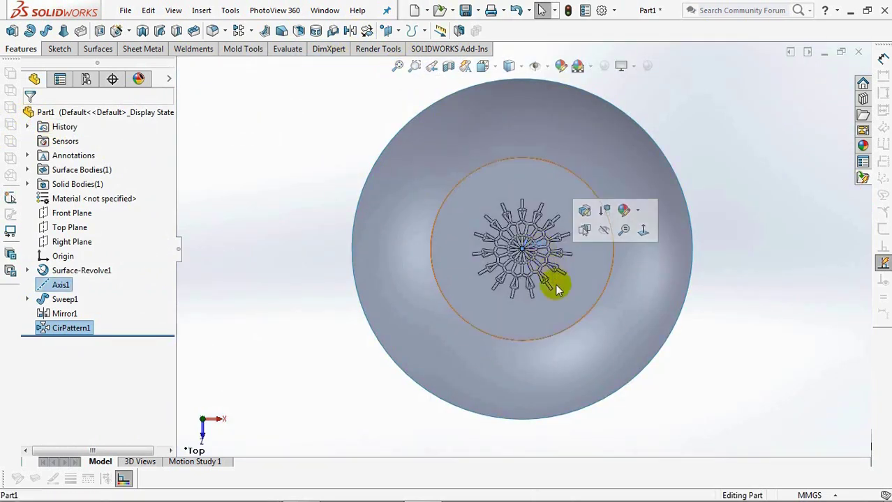
{"action": "scroll", "coordinate": [523, 251], "scroll_direction": "down", "scroll_amount": 2}
{"action": "scroll", "coordinate": [559, 250], "scroll_direction": "down", "scroll_amount": 3}
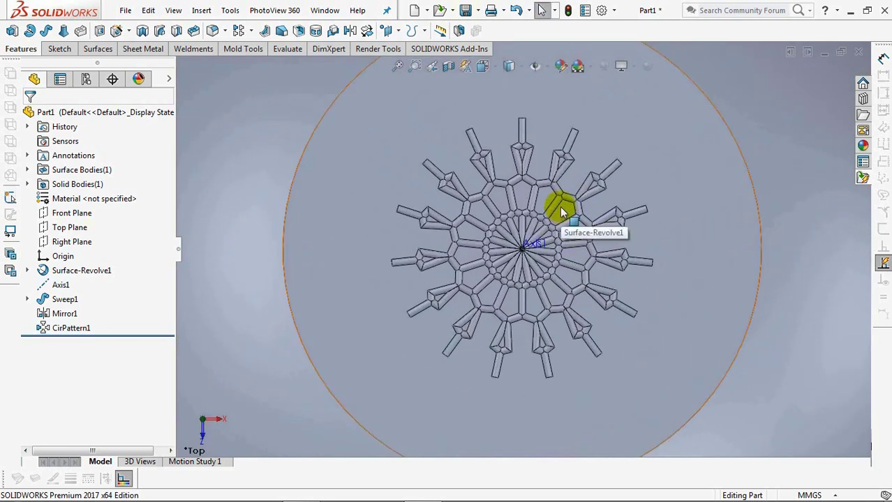
{"action": "scroll", "coordinate": [557, 255], "scroll_direction": "up", "scroll_amount": 2}
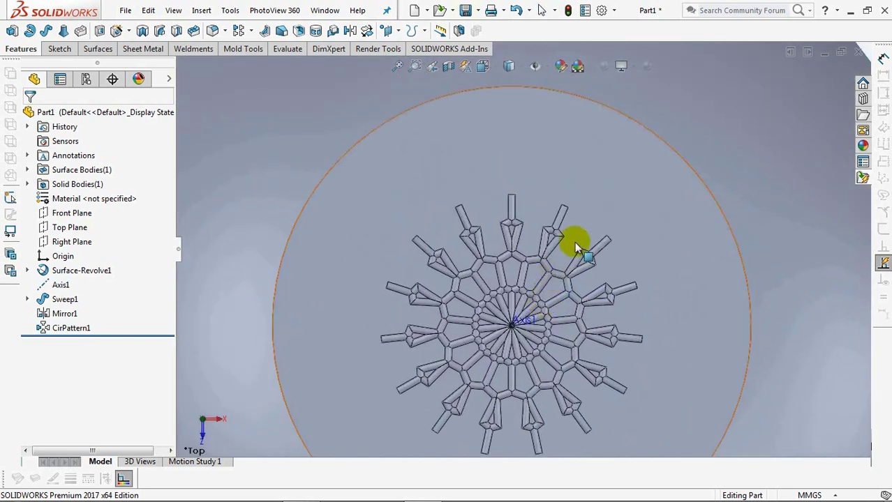
{"action": "scroll", "coordinate": [580, 193], "scroll_direction": "down", "scroll_amount": 3}
Start a new sketch on the bowl surface and make Sketch2 visible.
{"action": "left_click", "coordinate": [554, 133]}
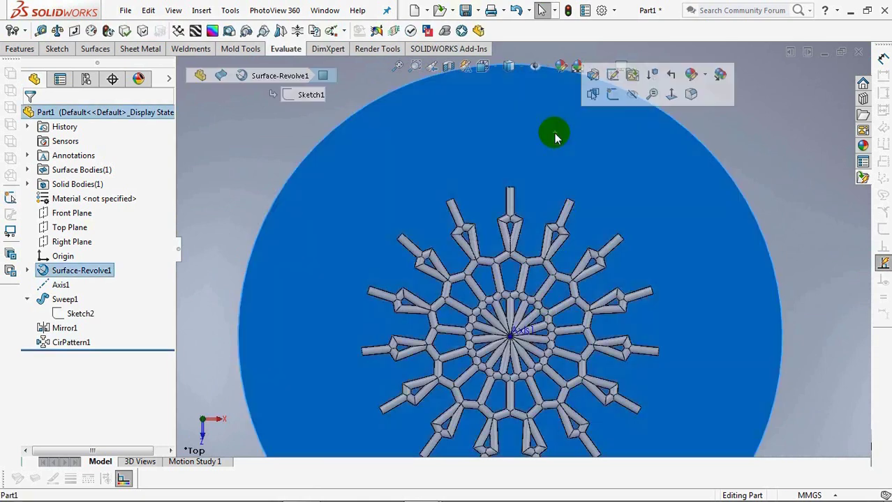
{"action": "left_click", "coordinate": [615, 91]}
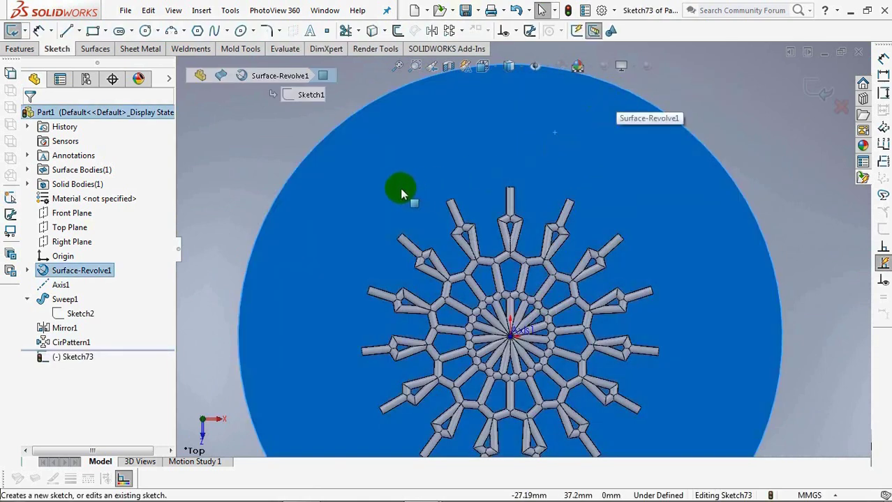
{"action": "left_click", "coordinate": [57, 317]}
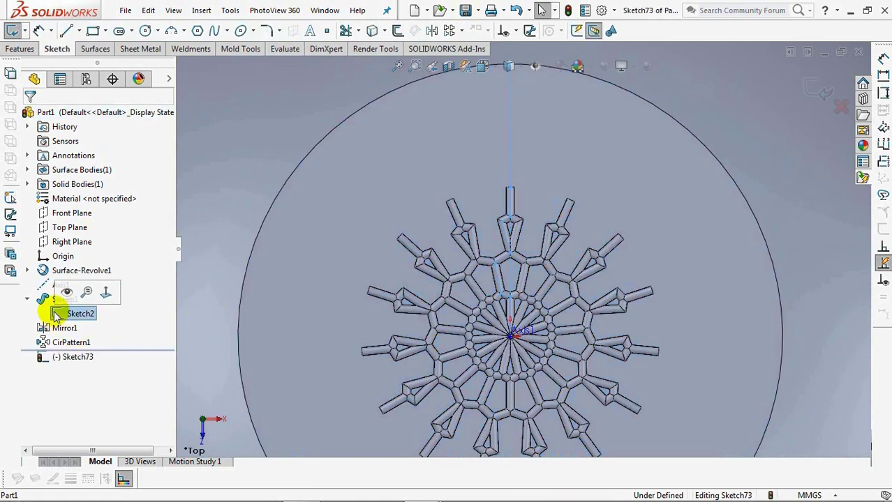
{"action": "left_click", "coordinate": [67, 293]}
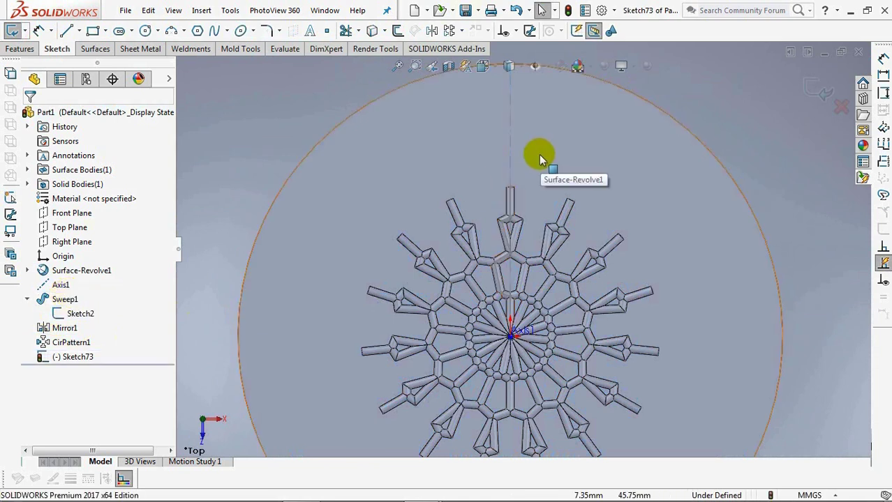
Draw a centerline rising from a tube end to above the pattern.
{"action": "scroll", "coordinate": [520, 175], "scroll_direction": "down", "scroll_amount": 5}
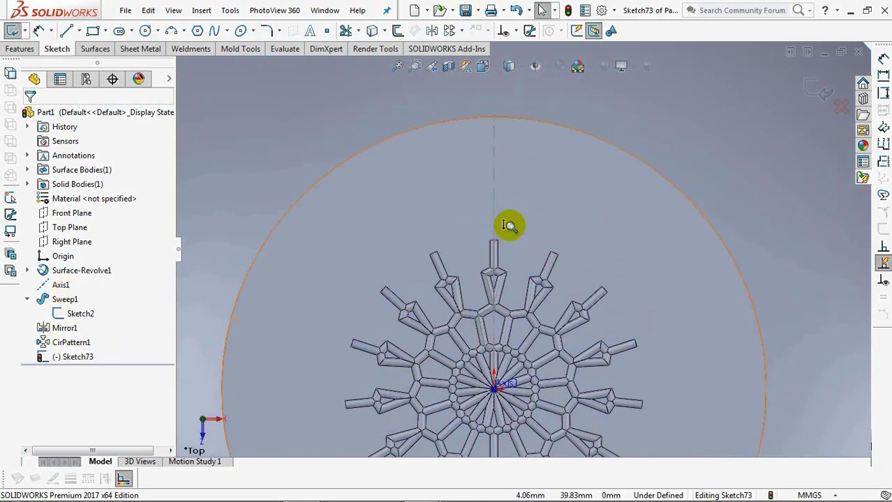
{"action": "scroll", "coordinate": [508, 175], "scroll_direction": "down", "scroll_amount": 2}
{"action": "middle_click_drag", "start_coordinate": [508, 174], "coordinate": [510, 210], "text": "ctrl"}
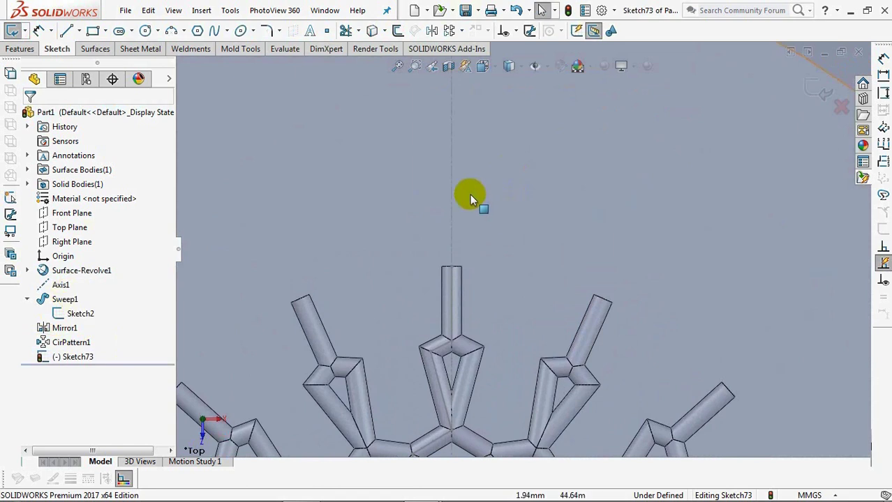
{"action": "left_click", "coordinate": [75, 31]}
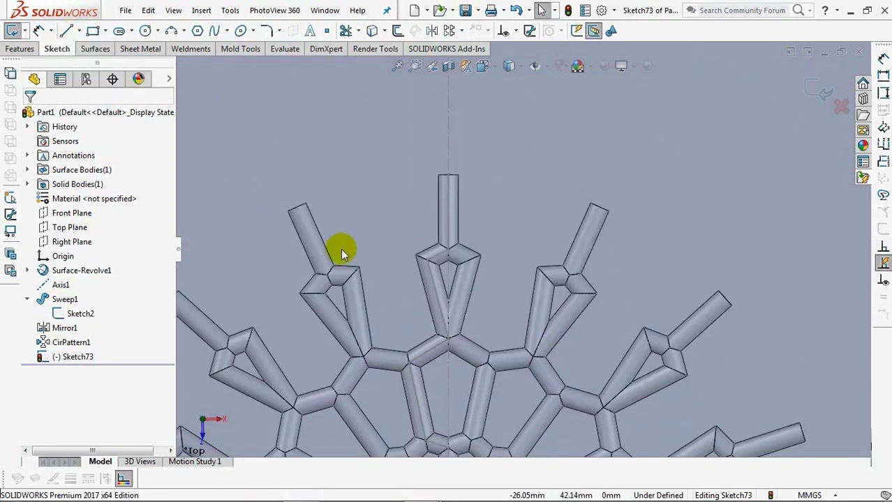
{"action": "left_click", "coordinate": [417, 403]}
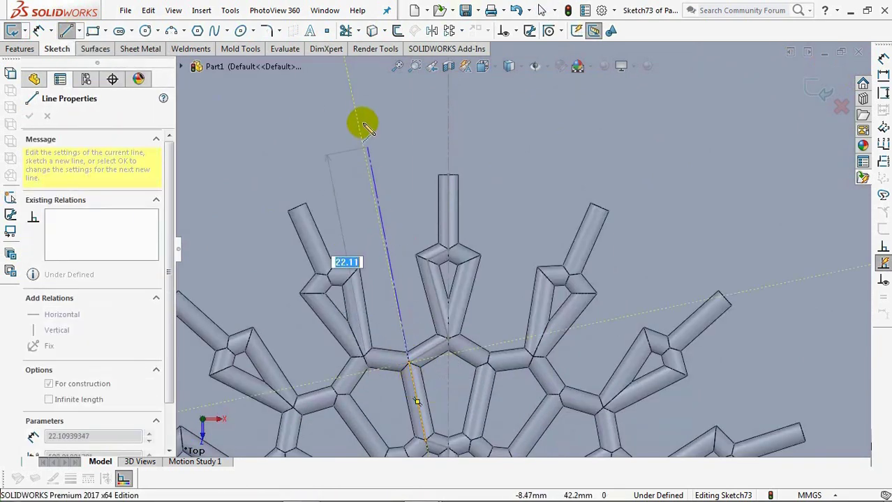
{"action": "left_click", "coordinate": [350, 81]}
{"action": "right_click", "coordinate": [348, 80]}
{"action": "left_click", "coordinate": [369, 90]}
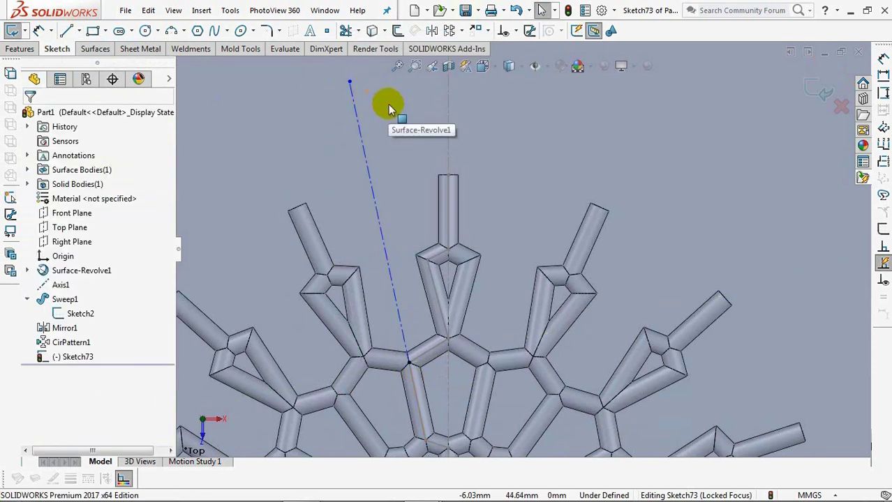
Make the new centerline perpendicular to the Line4@Sketch2 tube segment.
{"action": "left_click", "coordinate": [512, 31]}
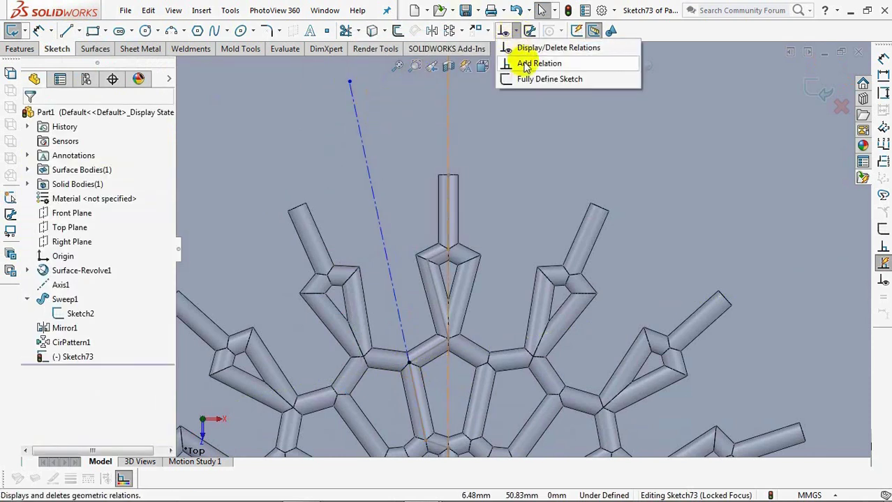
{"action": "left_click", "coordinate": [525, 61]}
{"action": "left_click", "coordinate": [367, 179]}
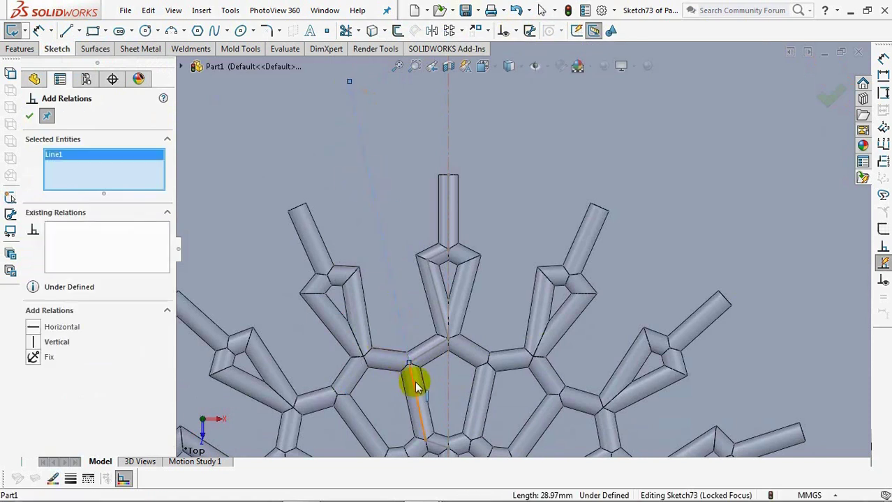
{"action": "left_click", "coordinate": [411, 378]}
{"action": "left_click", "coordinate": [32, 342]}
{"action": "left_click", "coordinate": [29, 116]}
{"action": "key", "text": "z"}
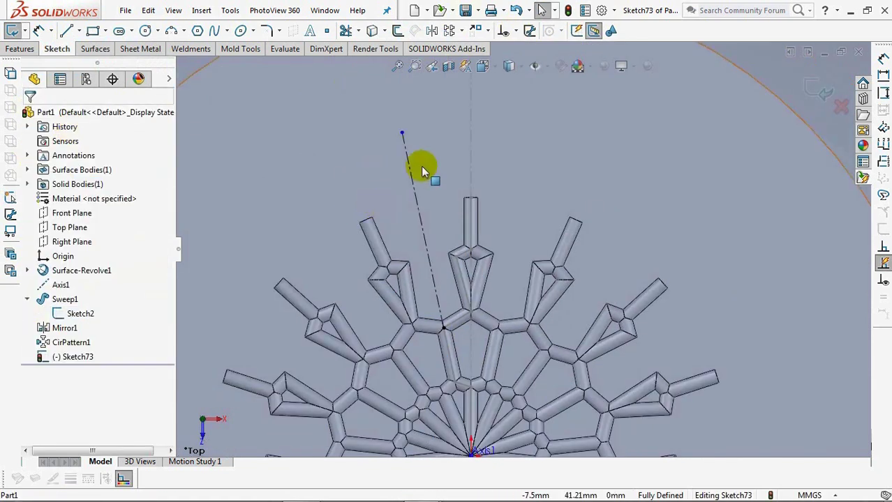
Draw a centre-point arc at the pattern centre from the centerline's top to the vertical axis.
{"action": "left_click", "coordinate": [183, 31]}
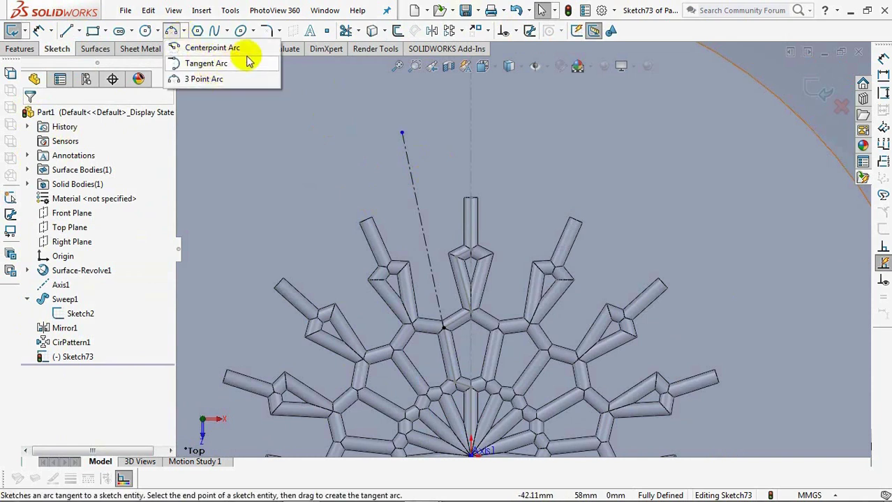
{"action": "left_click", "coordinate": [223, 63]}
{"action": "key", "text": "z"}
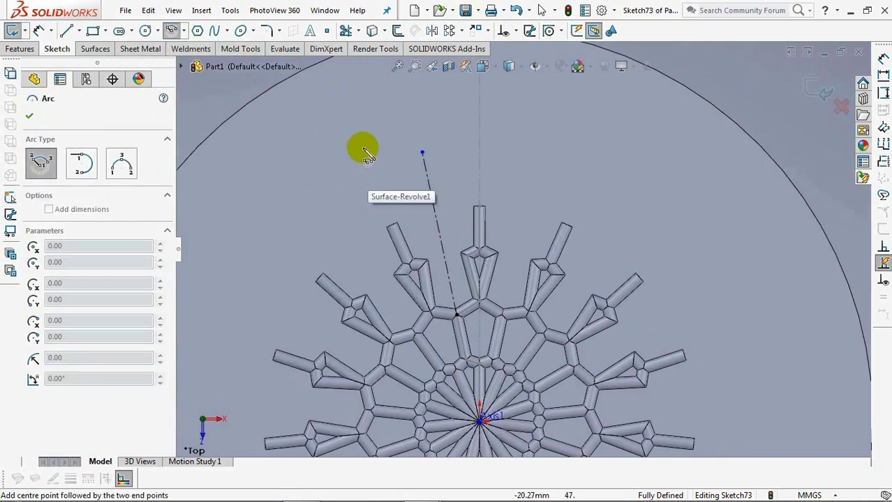
{"action": "middle_click_drag", "start_coordinate": [370, 171], "coordinate": [365, 138], "text": "ctrl"}
{"action": "left_click", "coordinate": [475, 382]}
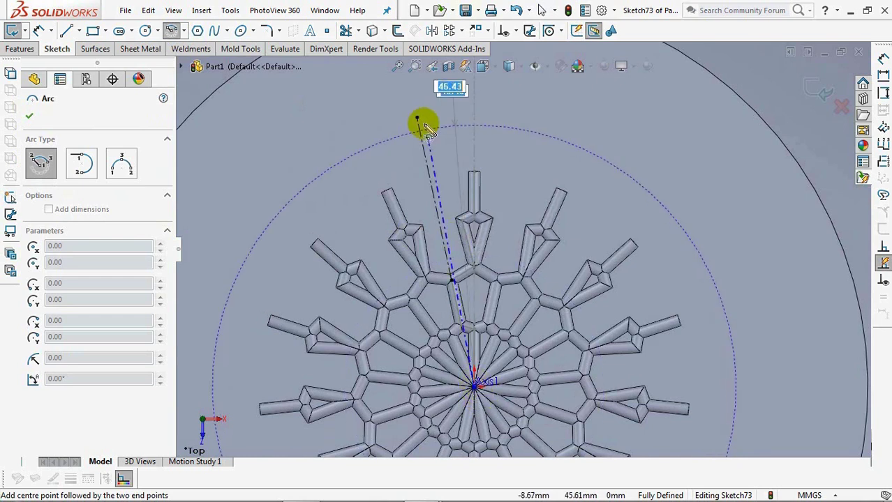
{"action": "left_click", "coordinate": [417, 119]}
{"action": "left_click", "coordinate": [475, 111]}
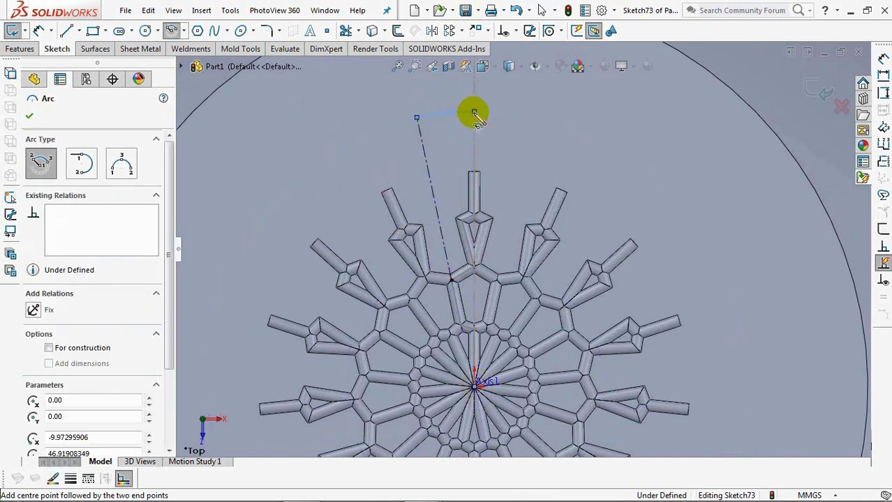
{"action": "key", "text": "Escape"}
{"action": "left_click", "coordinate": [465, 112]}
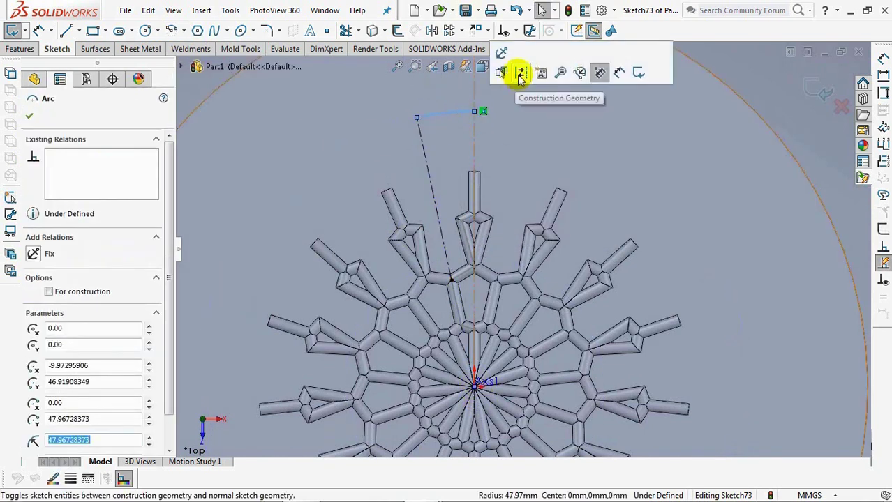
{"action": "key", "text": "Escape"}
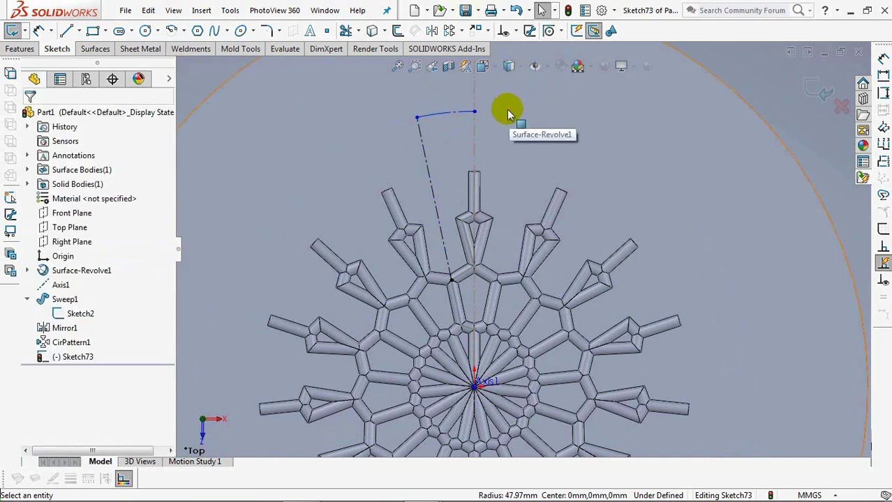
Dimension the arc's radius as 50.5 mm.
{"action": "middle_click_drag", "start_coordinate": [510, 110], "coordinate": [507, 215], "text": "ctrl"}
{"action": "scroll", "coordinate": [492, 196], "scroll_direction": "down", "scroll_amount": 3}
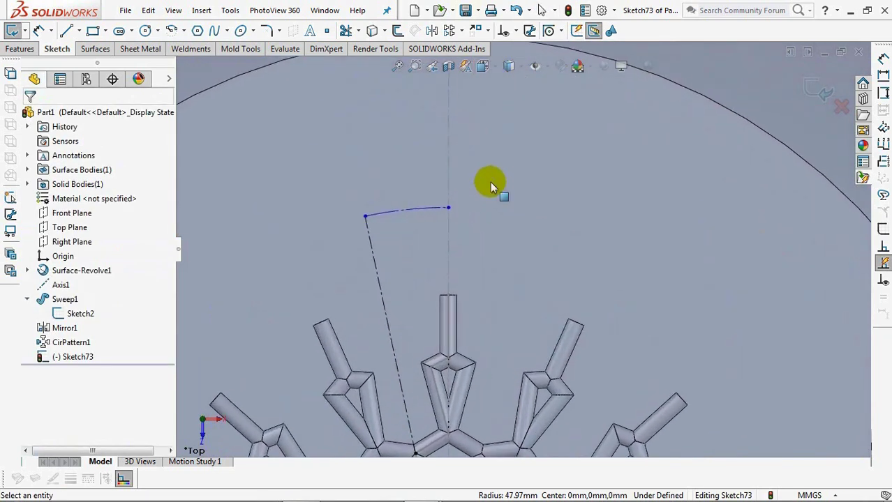
{"action": "left_click", "coordinate": [38, 30]}
{"action": "left_click", "coordinate": [433, 209]}
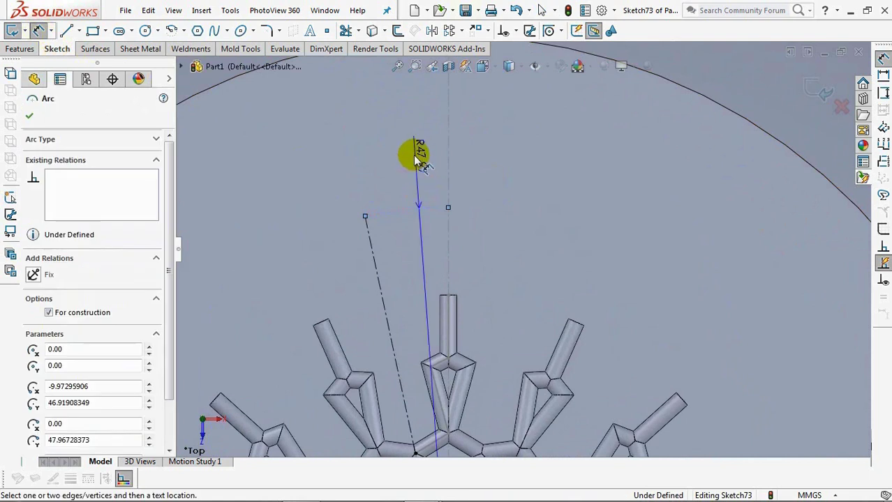
{"action": "left_click", "coordinate": [412, 144]}
{"action": "type", "text": "50.5"}
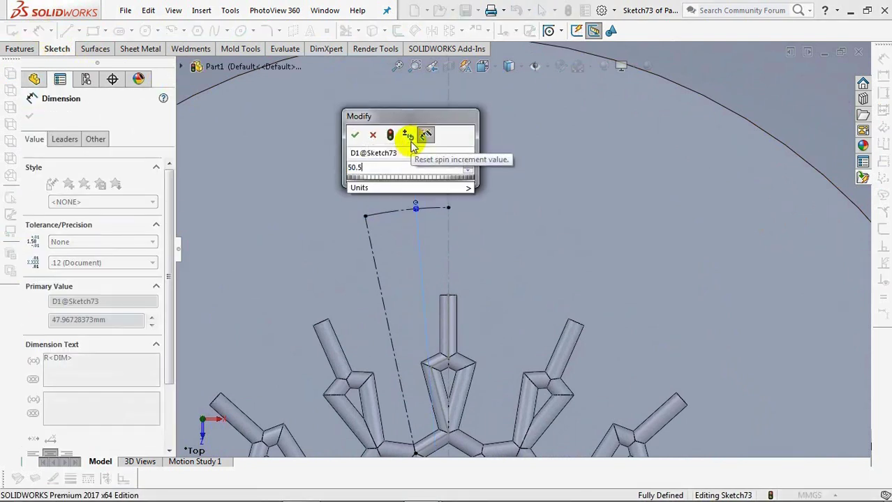
{"action": "left_click", "coordinate": [354, 135]}
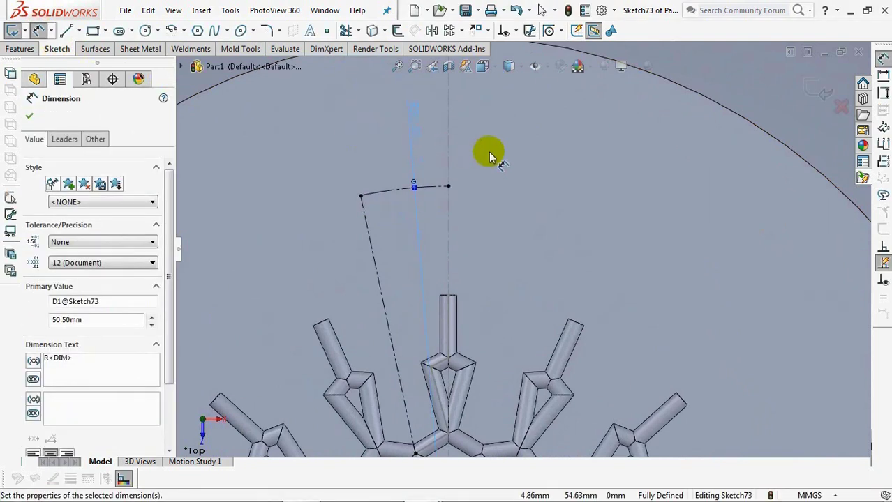
{"action": "left_click", "coordinate": [38, 31]}
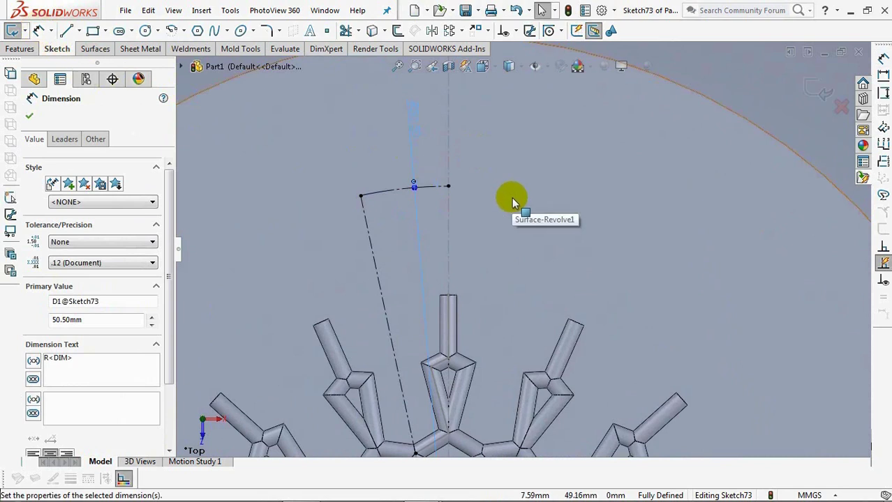
{"action": "left_click", "coordinate": [27, 117]}
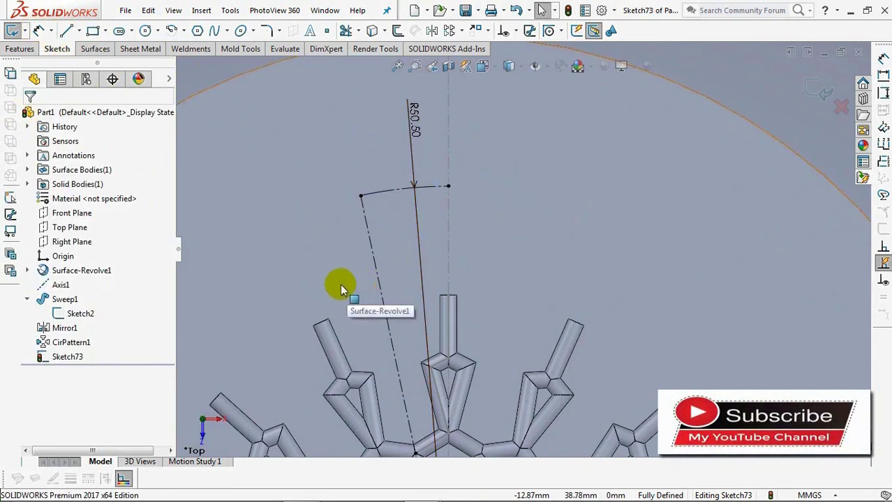
Draw a three-point arc from the top of the central tube toward the left construction line.
{"action": "scroll", "coordinate": [345, 235], "scroll_direction": "down", "scroll_amount": 4}
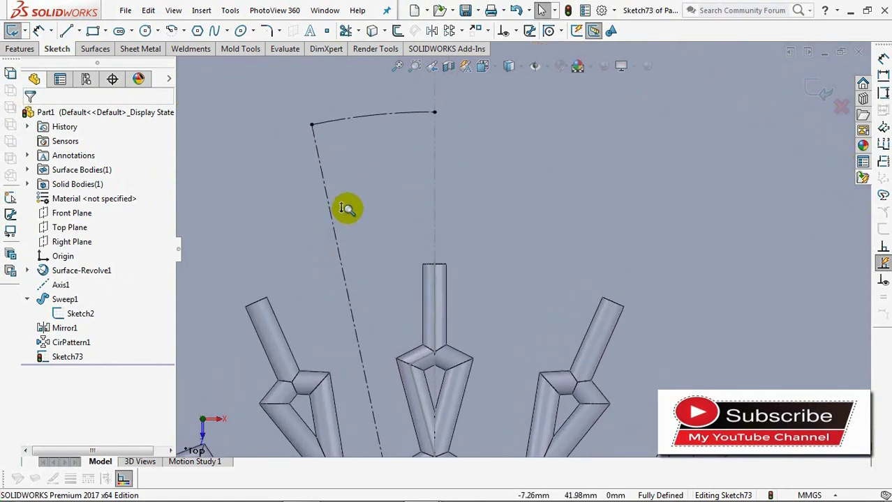
{"action": "middle_click_drag", "start_coordinate": [467, 208], "coordinate": [557, 275], "text": "ctrl"}
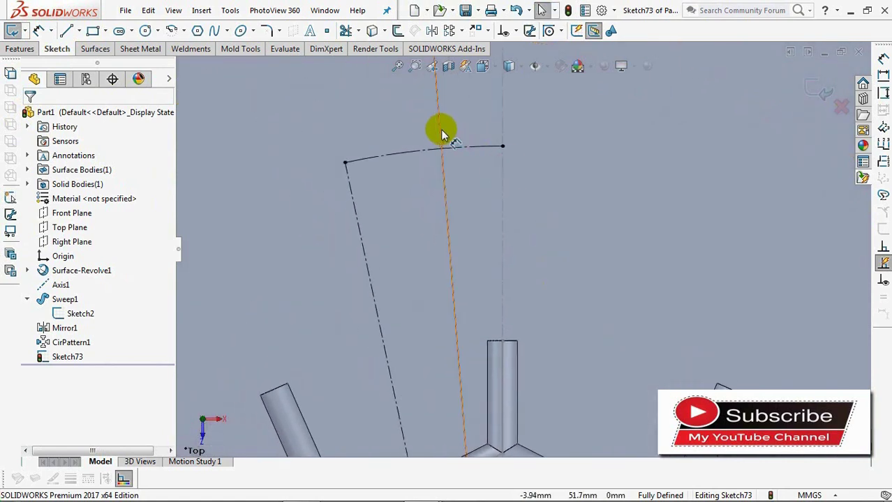
{"action": "left_click", "coordinate": [298, 171]}
{"action": "left_click", "coordinate": [547, 207]}
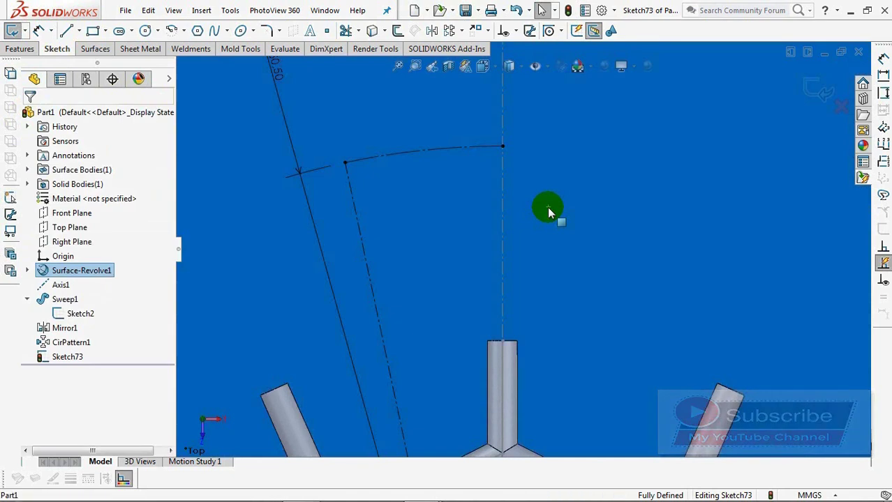
{"action": "left_click", "coordinate": [548, 209]}
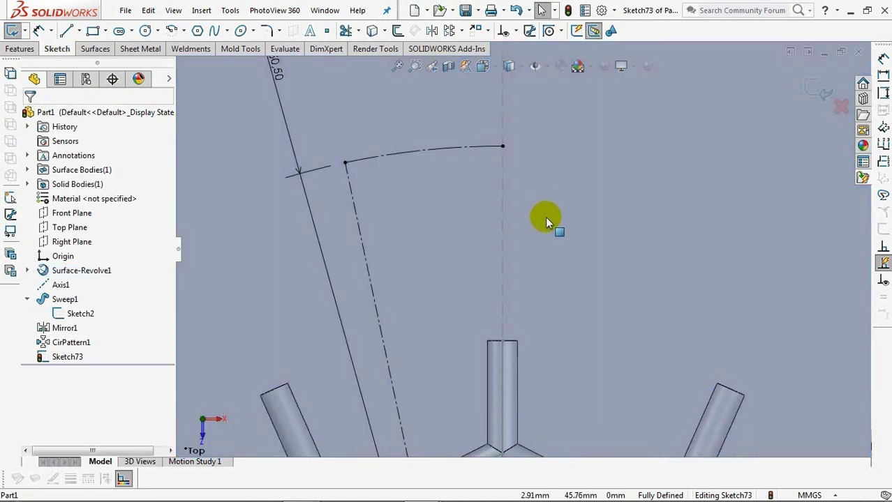
{"action": "left_click", "coordinate": [182, 30]}
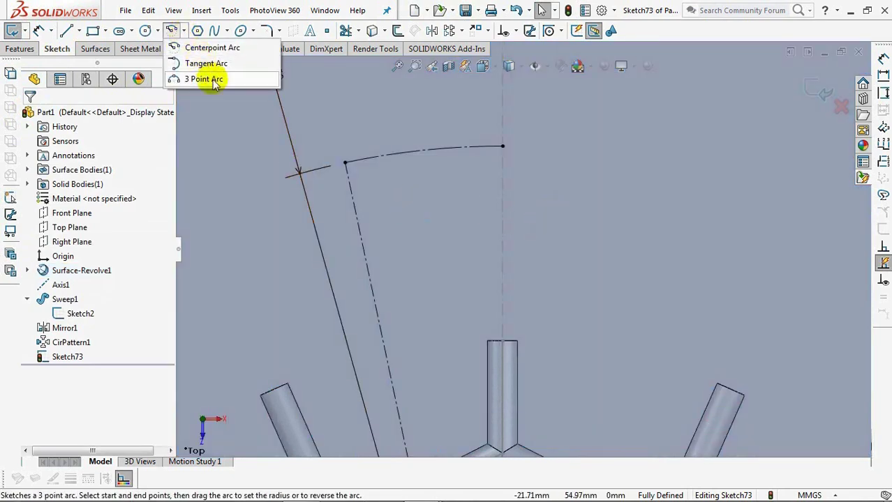
{"action": "left_click", "coordinate": [246, 81]}
{"action": "left_click", "coordinate": [501, 342]}
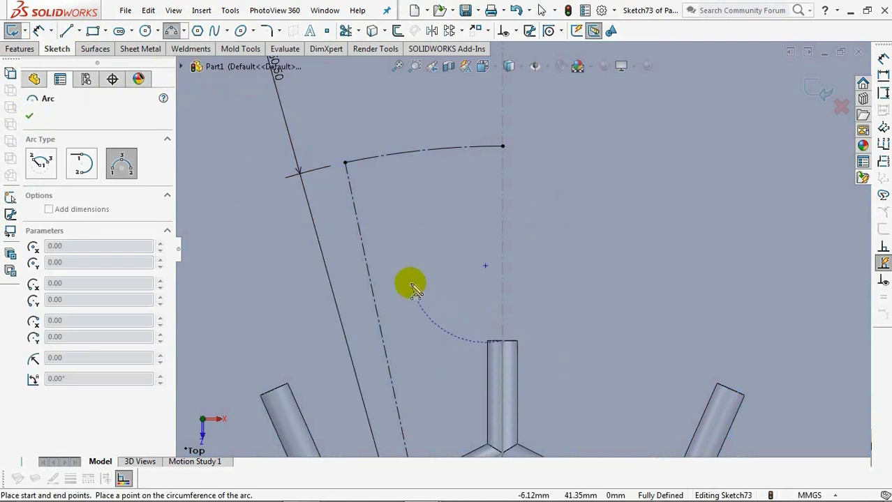
{"action": "left_click", "coordinate": [376, 240]}
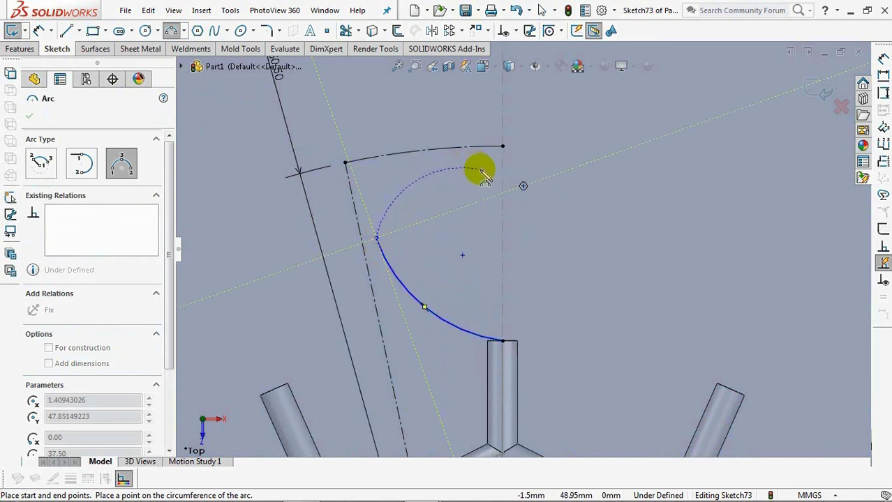
{"action": "left_click", "coordinate": [416, 155]}
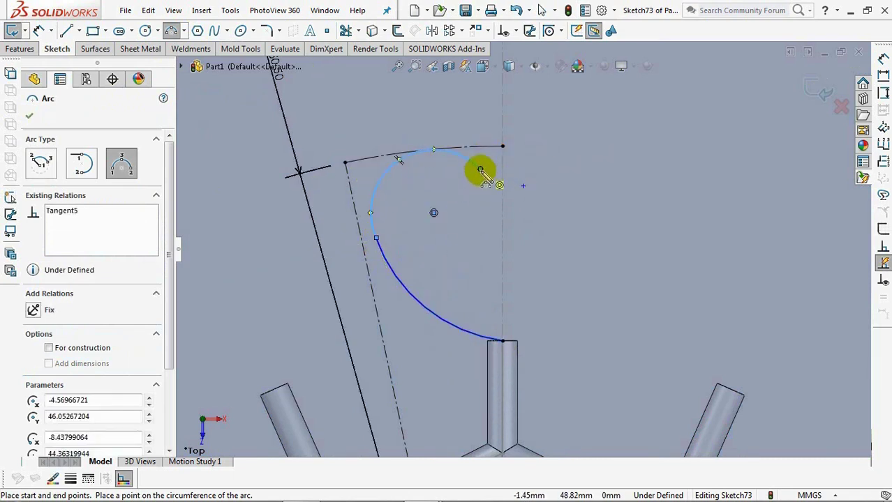
Add curling arcs from its end that close the loop back down.
{"action": "left_click", "coordinate": [480, 171]}
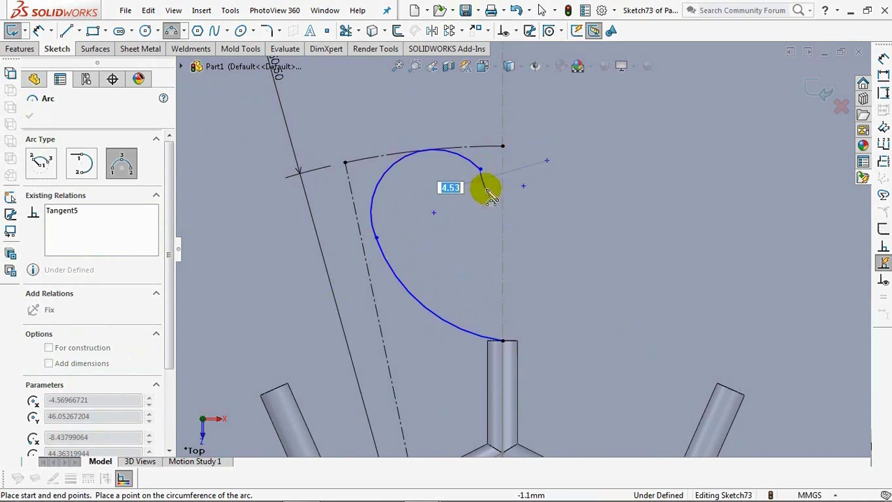
{"action": "left_click", "coordinate": [493, 194]}
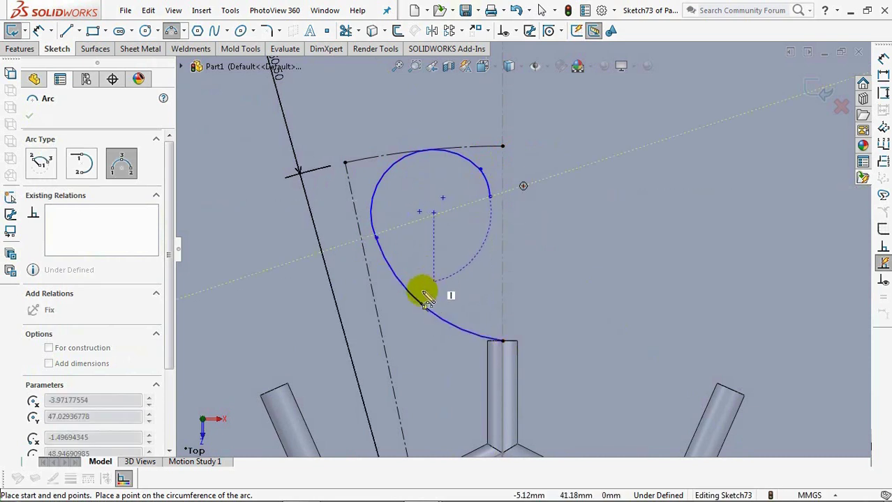
{"action": "left_click", "coordinate": [452, 281]}
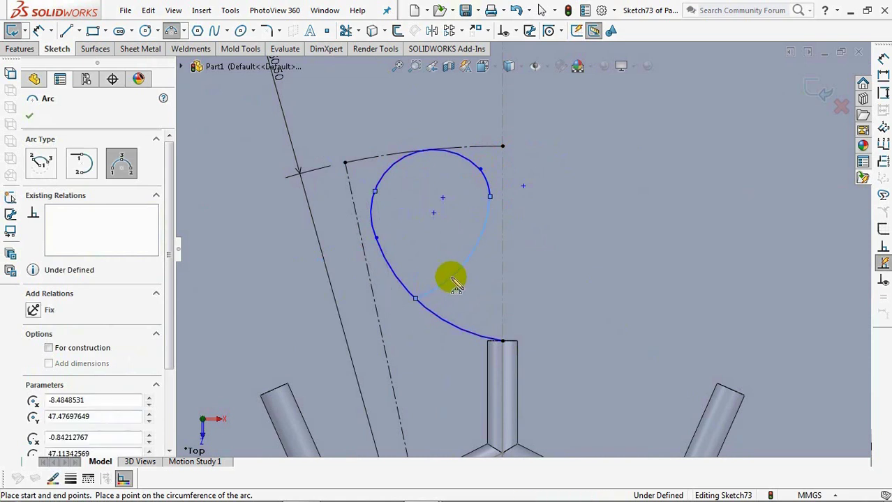
{"action": "right_click", "coordinate": [452, 282]}
{"action": "left_click", "coordinate": [471, 286]}
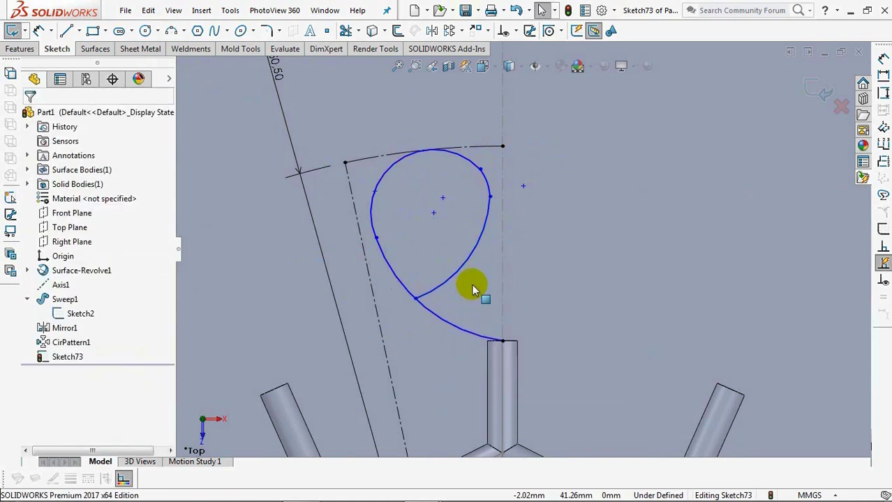
Add Tangent relations between each pair of adjoining loop arcs.
{"action": "left_click", "coordinate": [510, 31]}
{"action": "left_click", "coordinate": [582, 61]}
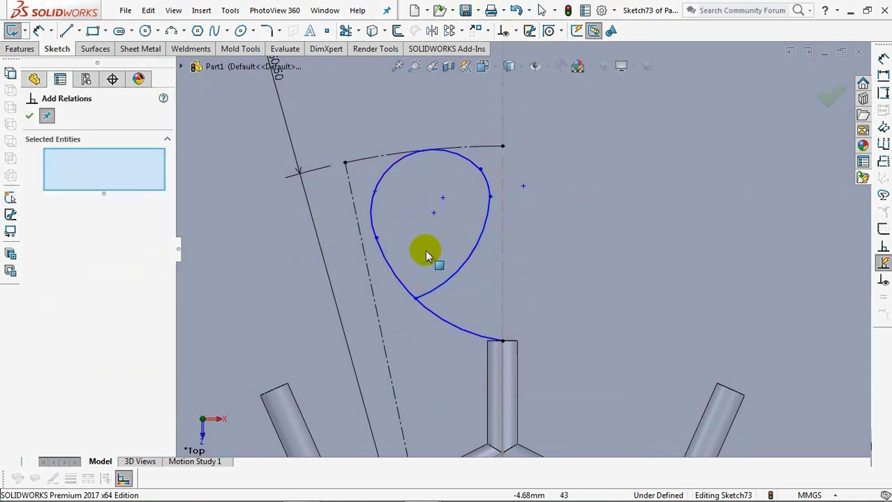
{"action": "left_click", "coordinate": [389, 266]}
{"action": "left_click", "coordinate": [371, 221]}
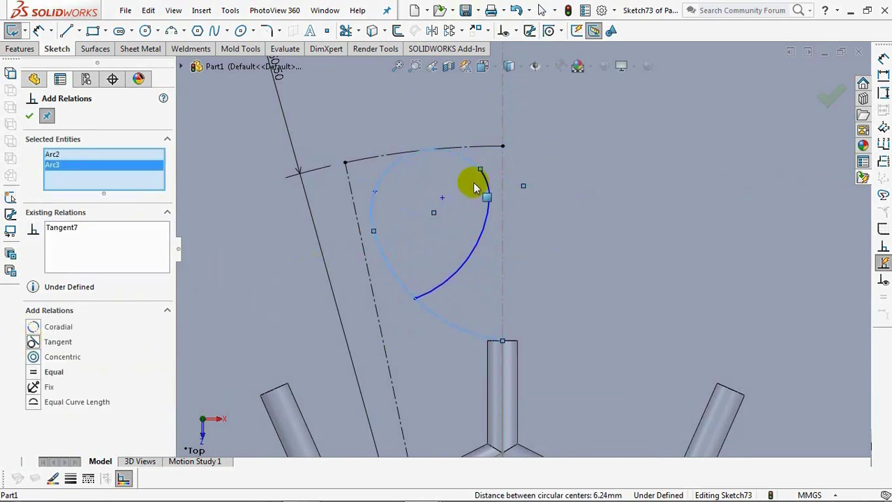
{"action": "left_click", "coordinate": [482, 183]}
{"action": "left_click", "coordinate": [464, 160]}
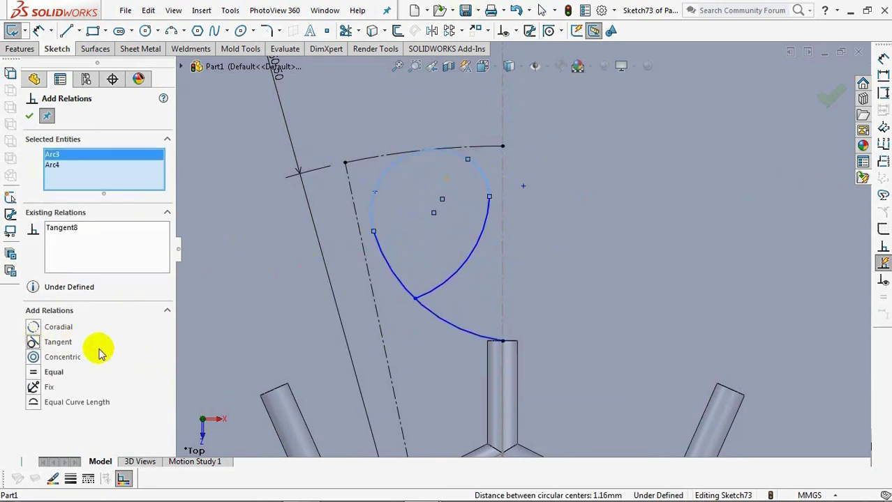
{"action": "left_click", "coordinate": [482, 212]}
{"action": "left_click", "coordinate": [487, 184]}
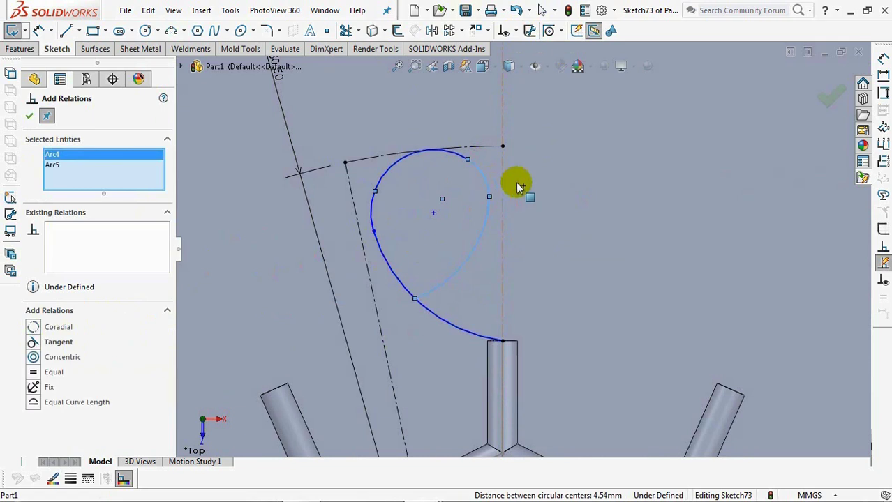
{"action": "left_click", "coordinate": [474, 149]}
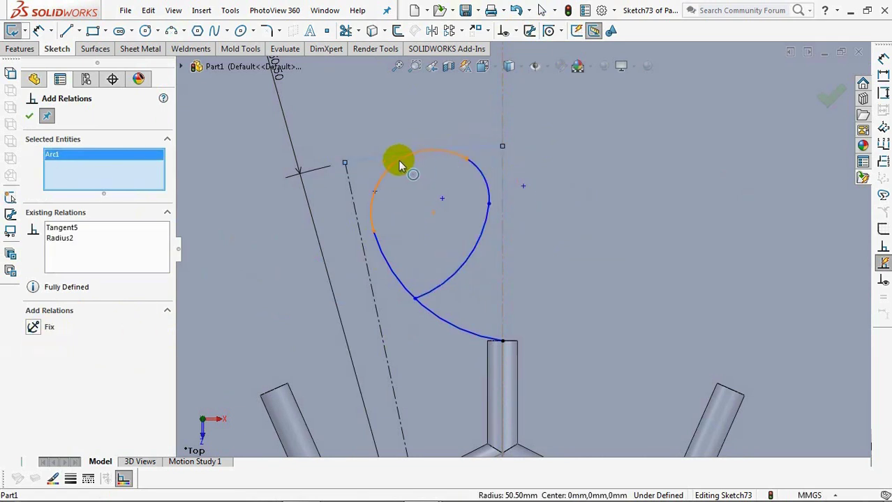
{"action": "left_click", "coordinate": [398, 162]}
{"action": "left_click", "coordinate": [29, 116]}
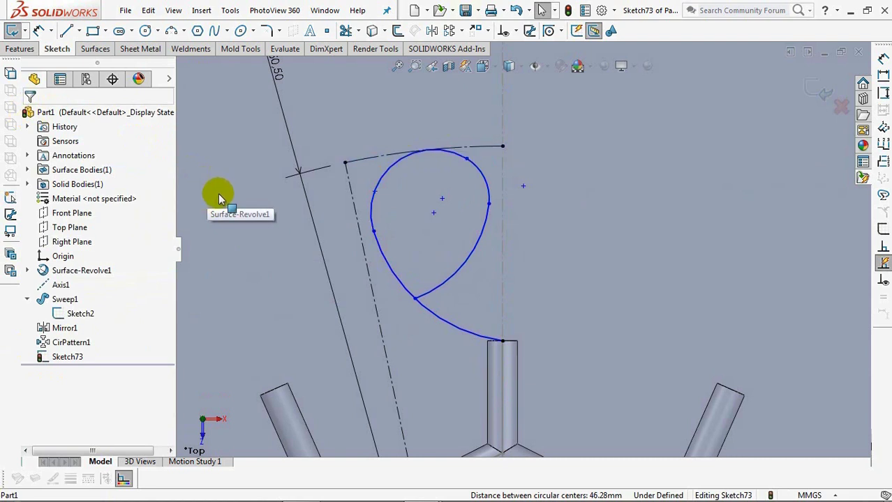
Draw a short horizontal centerline from the axis to the loop.
{"action": "left_click", "coordinate": [82, 36]}
{"action": "left_click", "coordinate": [128, 60]}
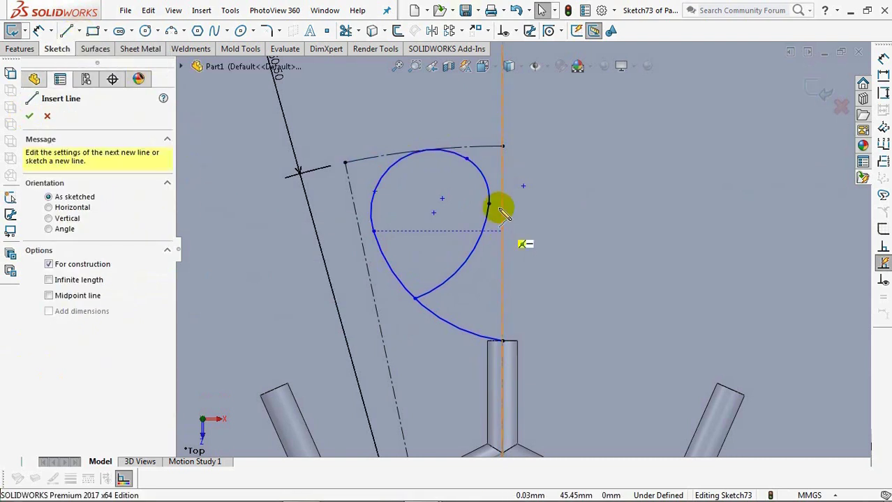
{"action": "left_click_drag", "start_coordinate": [503, 204], "coordinate": [489, 203]}
{"action": "key", "text": "Escape"}
Dimension the short centerline 3 mm from the top endpoint and 0.90 long.
{"action": "left_click", "coordinate": [39, 31]}
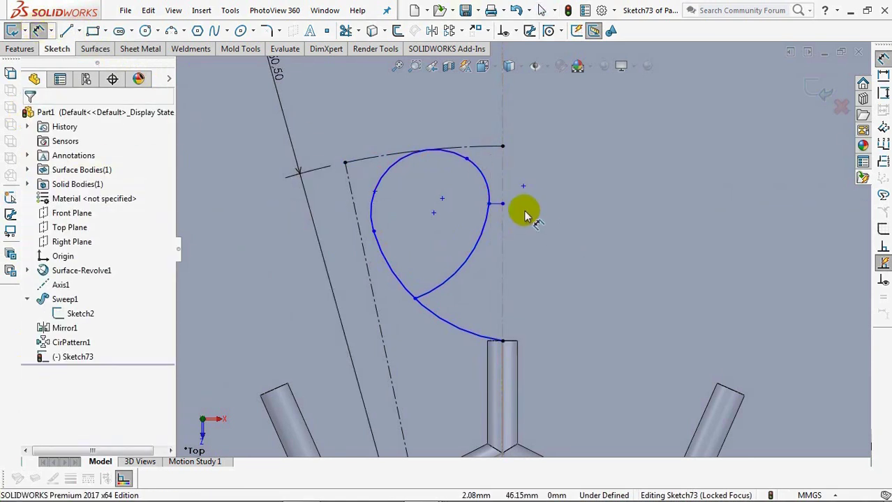
{"action": "left_click", "coordinate": [496, 204]}
{"action": "left_click", "coordinate": [501, 147]}
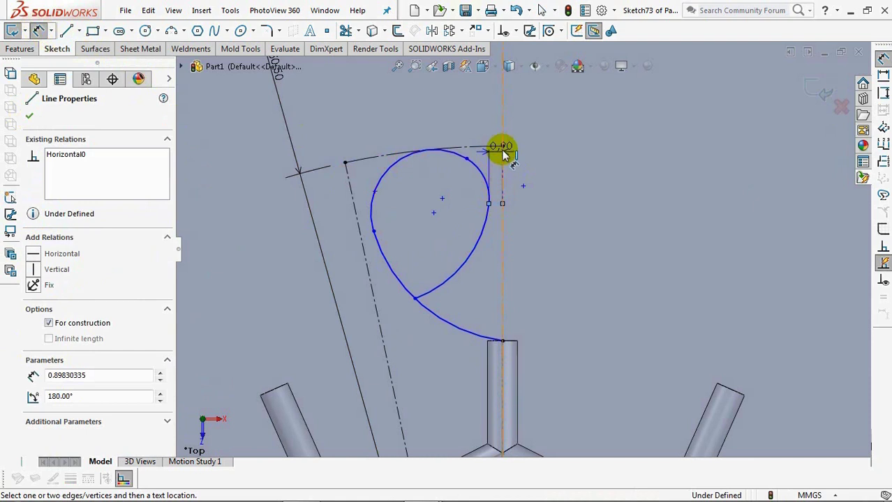
{"action": "left_click", "coordinate": [548, 180]}
{"action": "type", "text": "3"}
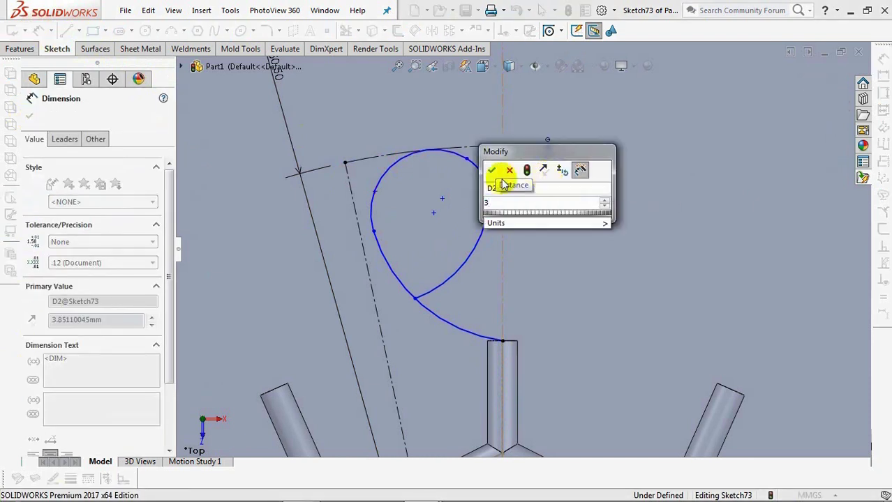
{"action": "left_click", "coordinate": [492, 172]}
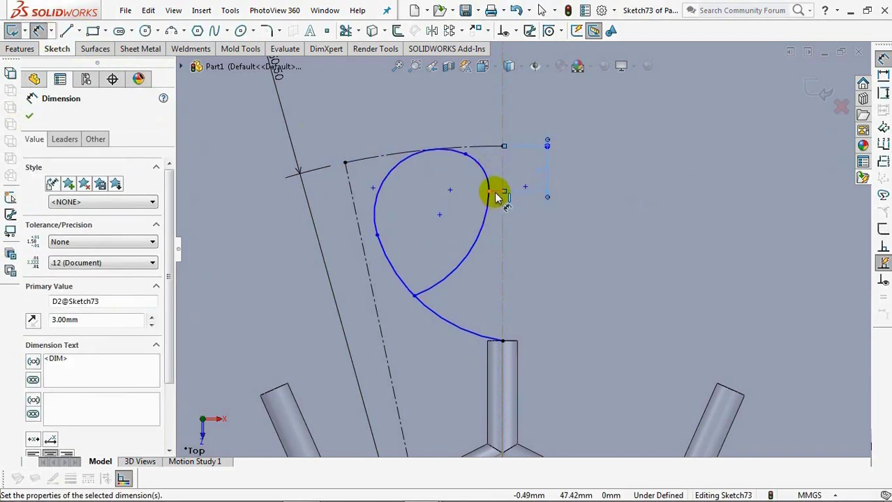
{"action": "left_click", "coordinate": [503, 204]}
{"action": "left_click", "coordinate": [542, 231]}
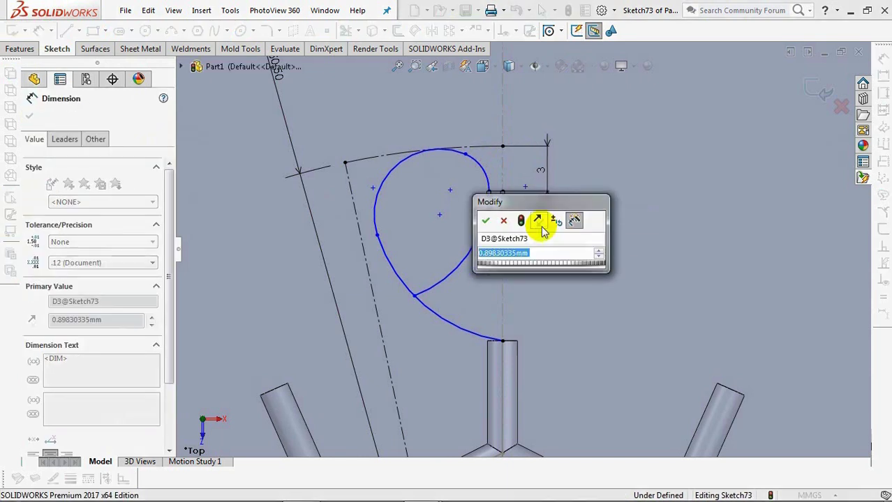
{"action": "left_click", "coordinate": [486, 220]}
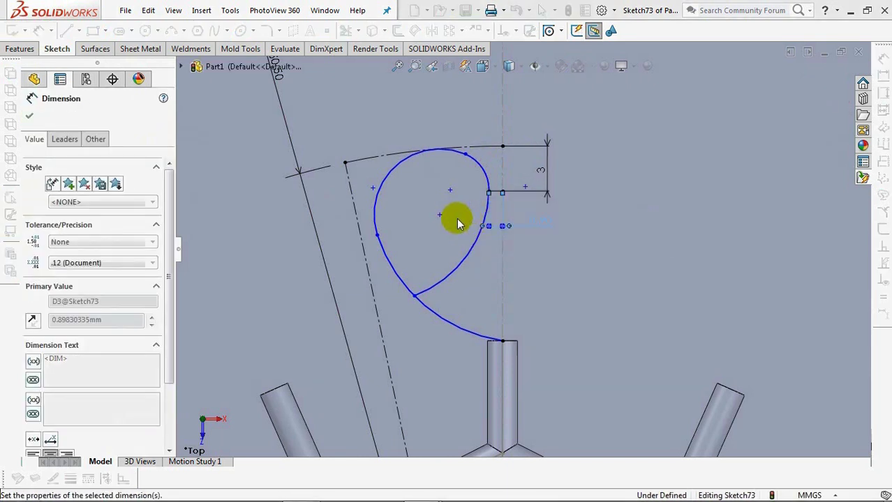
Dimension the loop arc's offset from the construction line, changing 5.45 to 0.90.
{"action": "left_click", "coordinate": [359, 226]}
{"action": "left_click", "coordinate": [378, 224]}
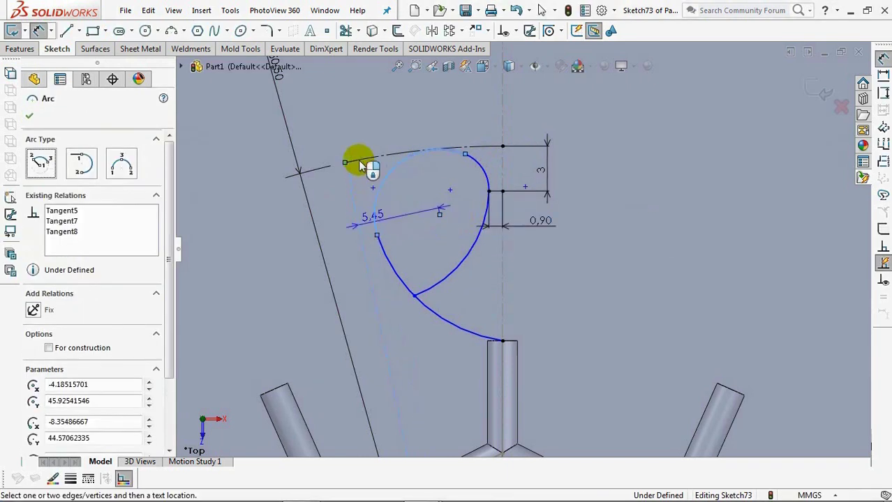
{"action": "left_click", "coordinate": [365, 129]}
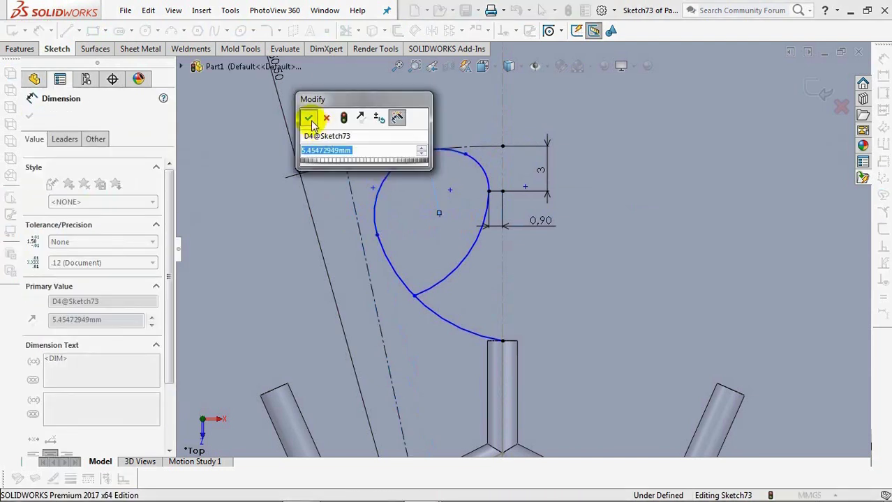
{"action": "left_click", "coordinate": [312, 116]}
{"action": "left_click", "coordinate": [64, 139]}
{"action": "left_click_drag", "start_coordinate": [171, 237], "coordinate": [159, 355]}
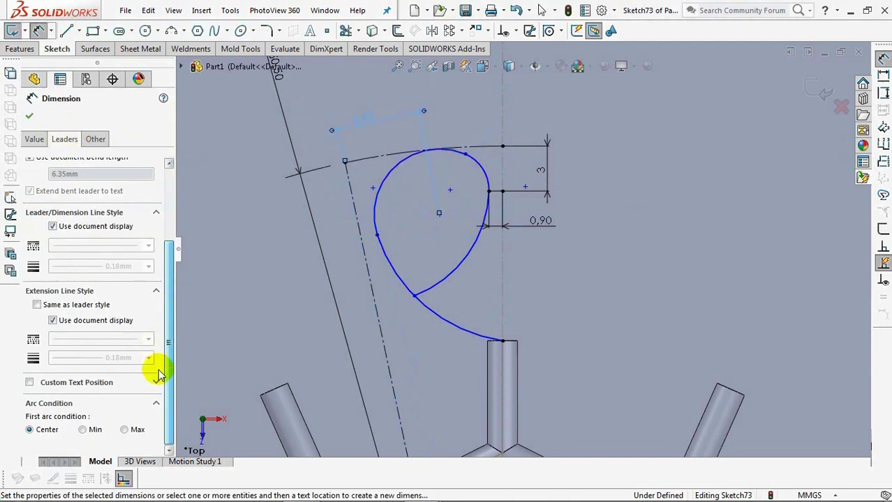
{"action": "double_click", "coordinate": [342, 123]}
{"action": "left_click_drag", "start_coordinate": [360, 124], "coordinate": [308, 128]}
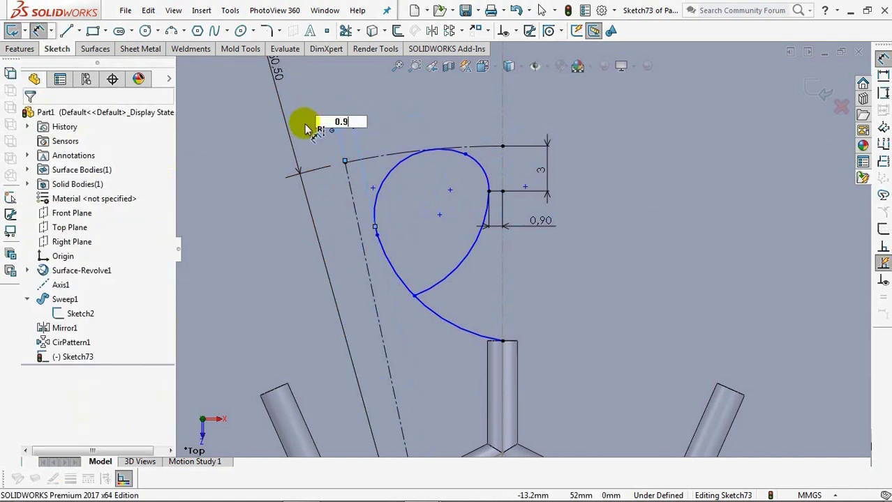
{"action": "key", "text": "Return"}
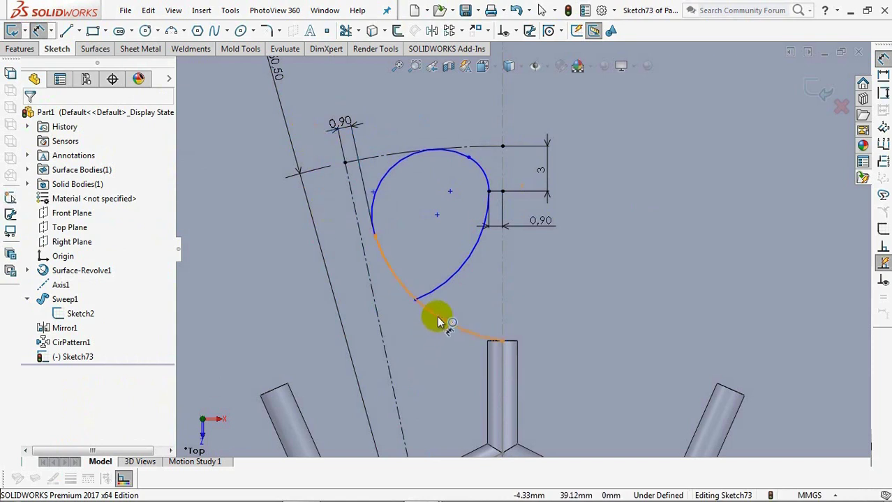
Set the lower loop arc radius to 12 and the upper arc radius to 4.5.
{"action": "left_click", "coordinate": [438, 321]}
{"action": "left_click", "coordinate": [416, 358]}
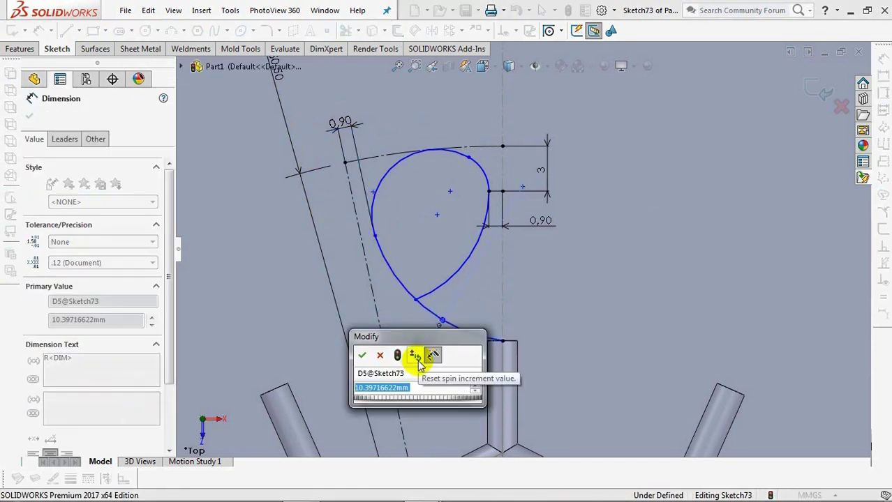
{"action": "type", "text": "12"}
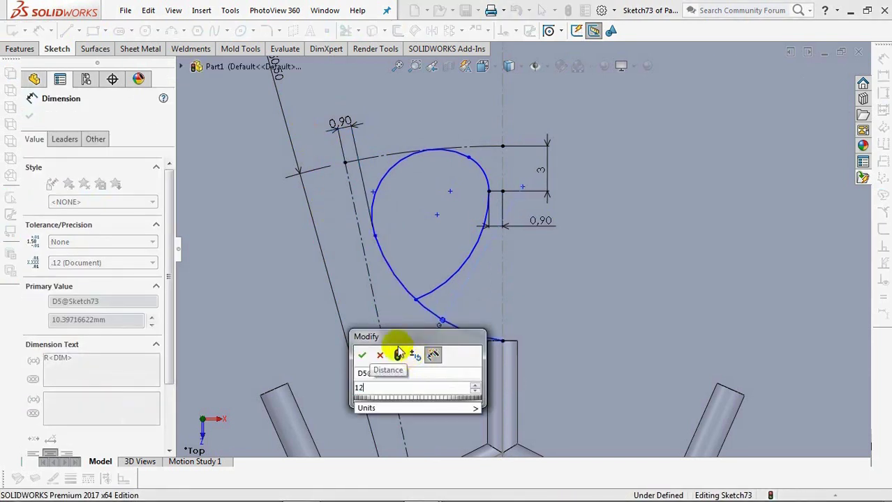
{"action": "left_click", "coordinate": [362, 355]}
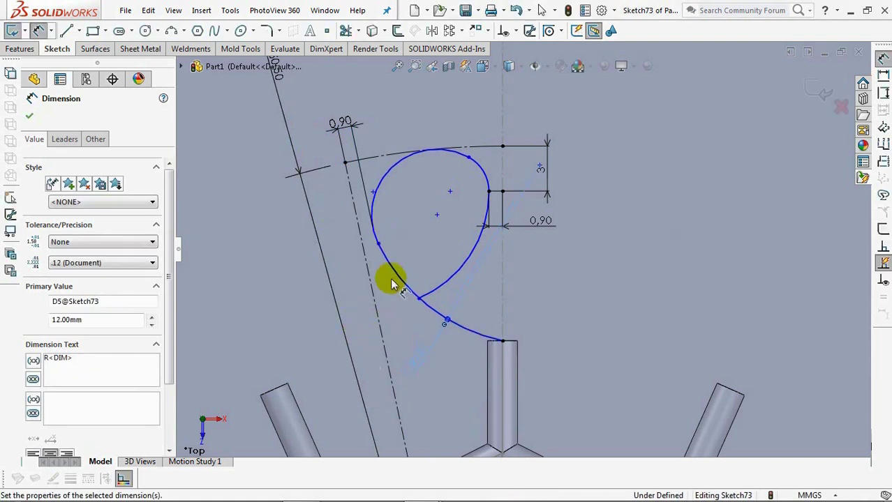
{"action": "left_click_drag", "start_coordinate": [404, 199], "coordinate": [412, 218]}
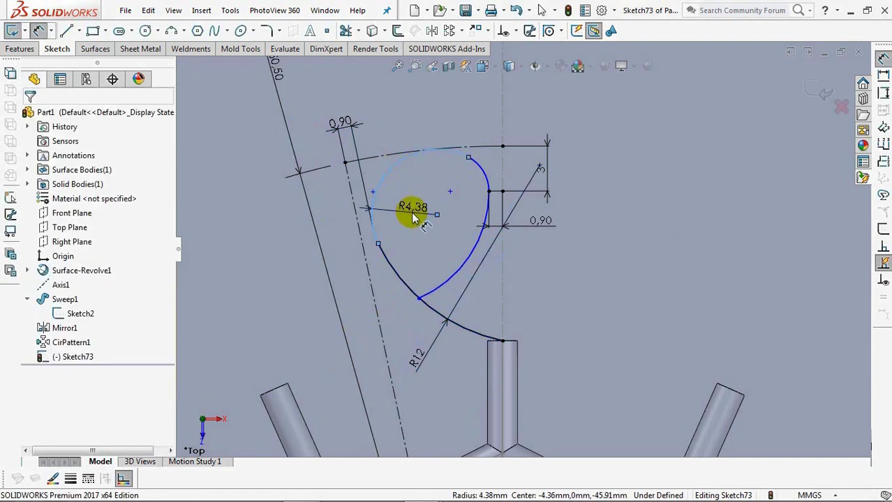
{"action": "double_click", "coordinate": [413, 209]}
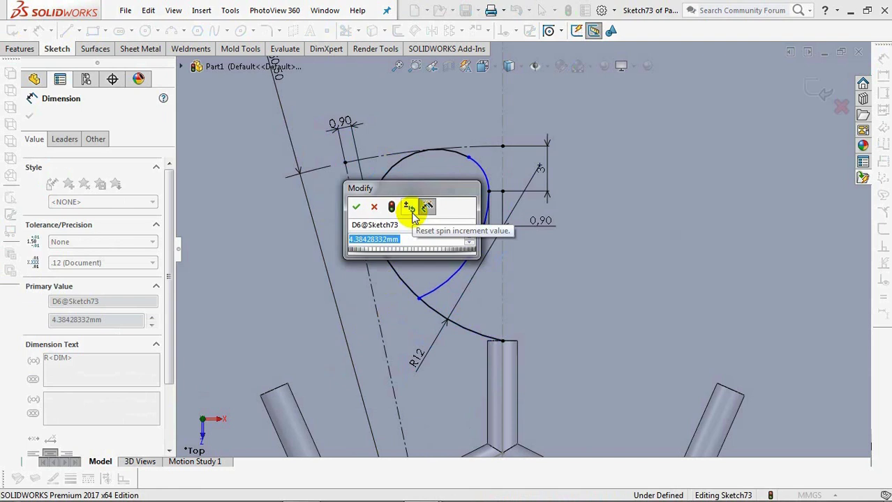
{"action": "type", "text": "4.5"}
{"action": "left_click", "coordinate": [356, 207]}
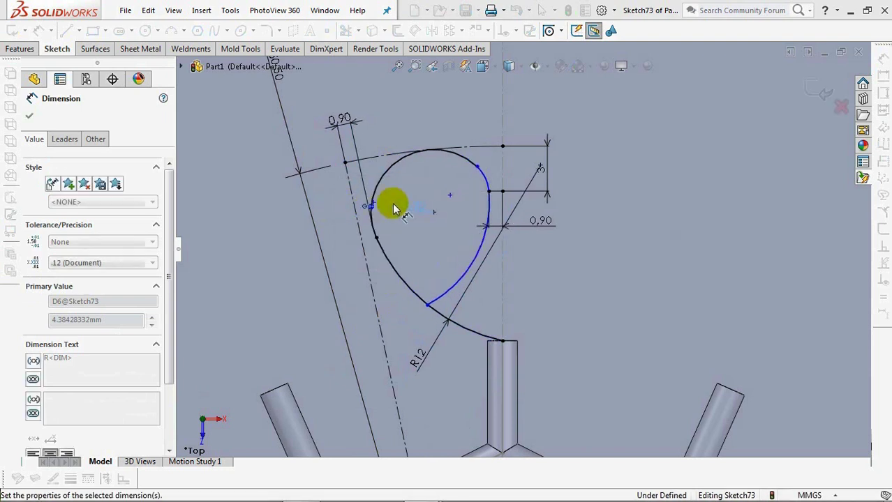
Set the upper-right arc radius to 1.8 and the inner lower arc to 7 mm.
{"action": "left_click", "coordinate": [469, 190]}
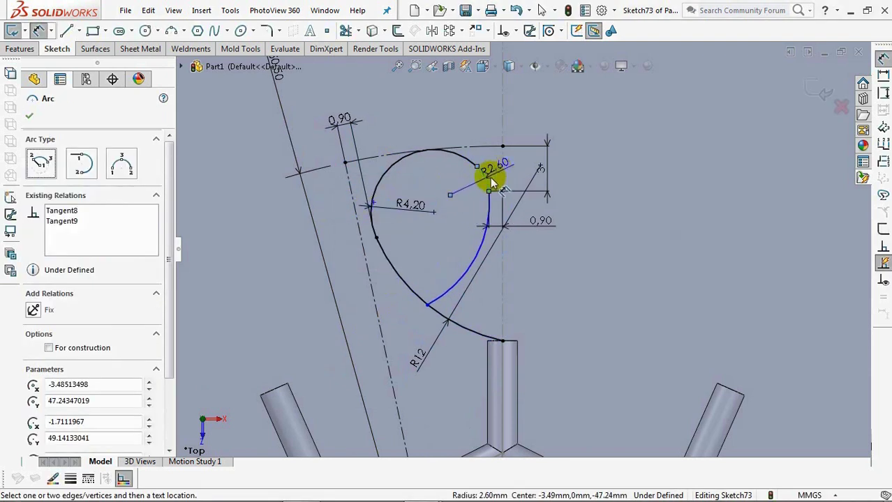
{"action": "left_click", "coordinate": [533, 124]}
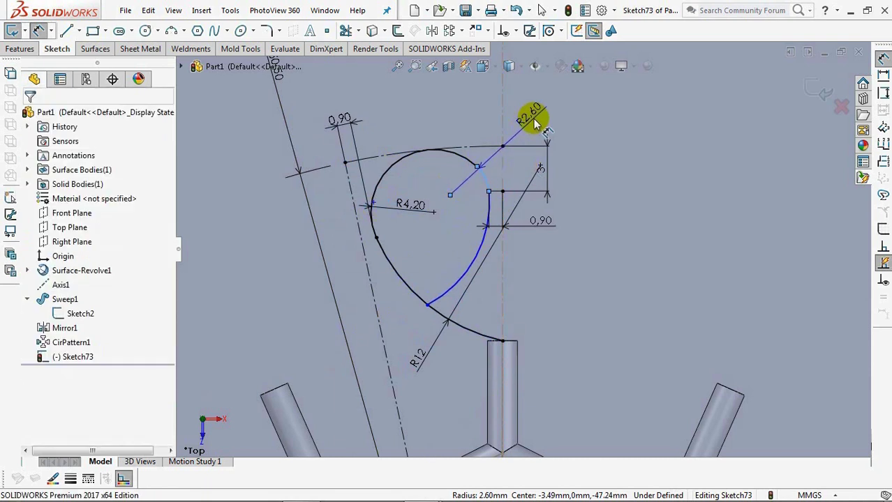
{"action": "type", "text": "1.8"}
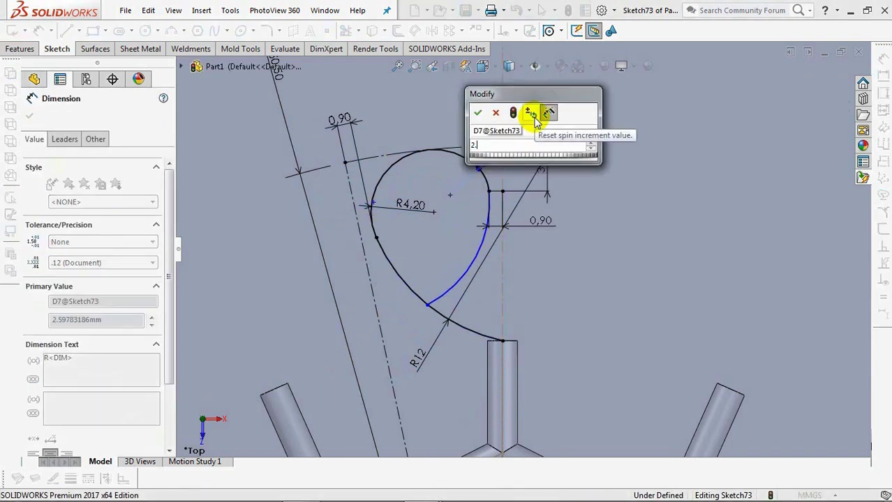
{"action": "left_click", "coordinate": [478, 112]}
{"action": "left_click", "coordinate": [467, 264]}
{"action": "left_click", "coordinate": [538, 290]}
{"action": "type", "text": "7"}
{"action": "left_click", "coordinate": [480, 283]}
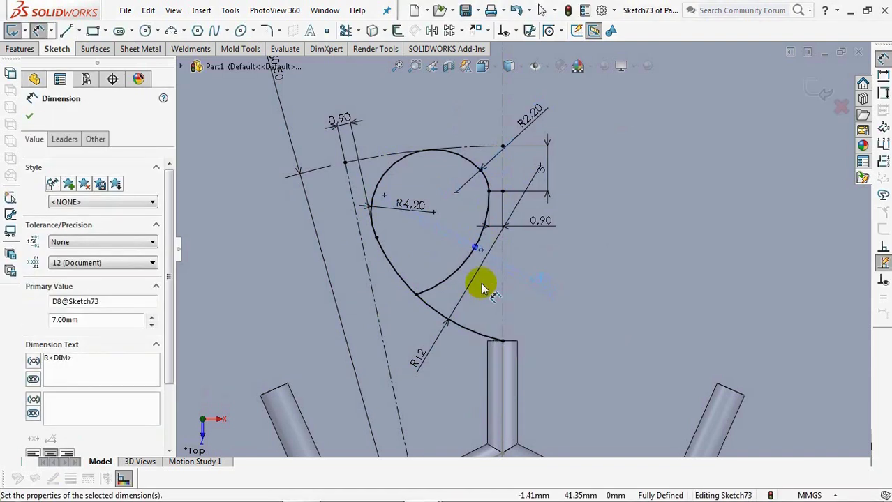
{"action": "left_click", "coordinate": [37, 30]}
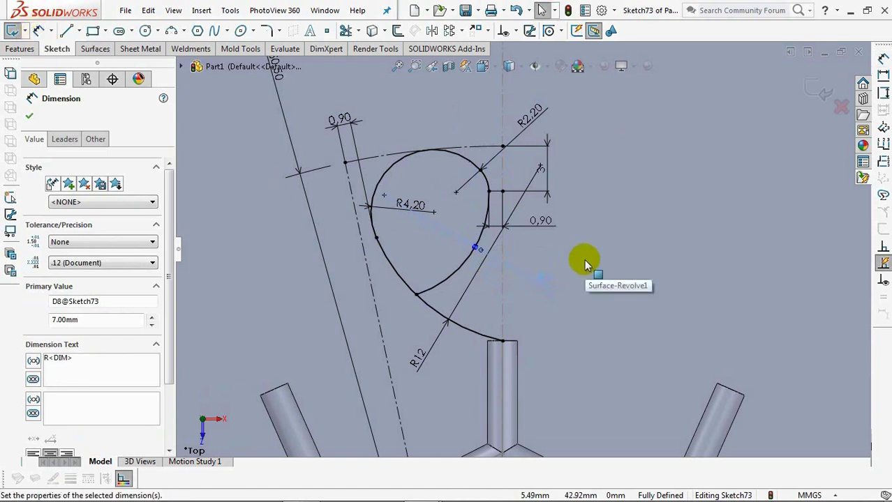
Draw a two-segment stem line from the tube junction, bending left, to the loop's lower arc.
{"action": "middle_click_drag", "start_coordinate": [570, 278], "coordinate": [577, 189], "text": "ctrl"}
{"action": "key", "text": "Escape"}
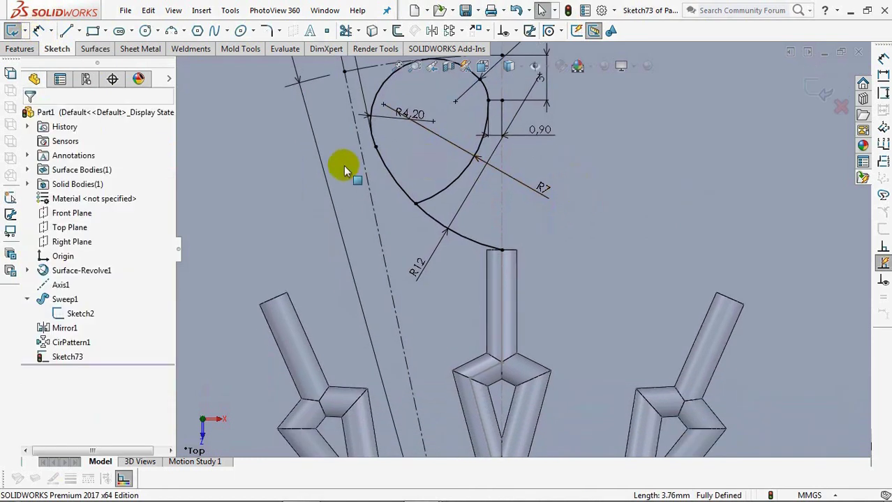
{"action": "left_click", "coordinate": [67, 30]}
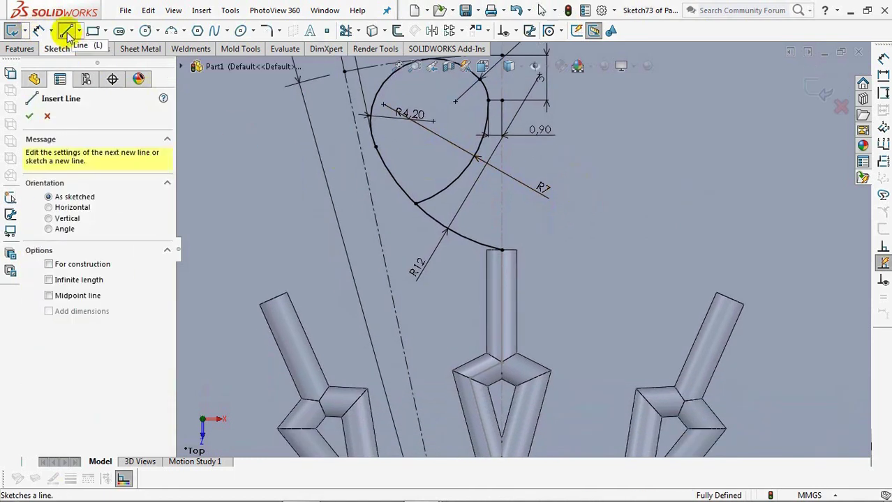
{"action": "left_click", "coordinate": [469, 378]}
{"action": "left_click", "coordinate": [408, 289]}
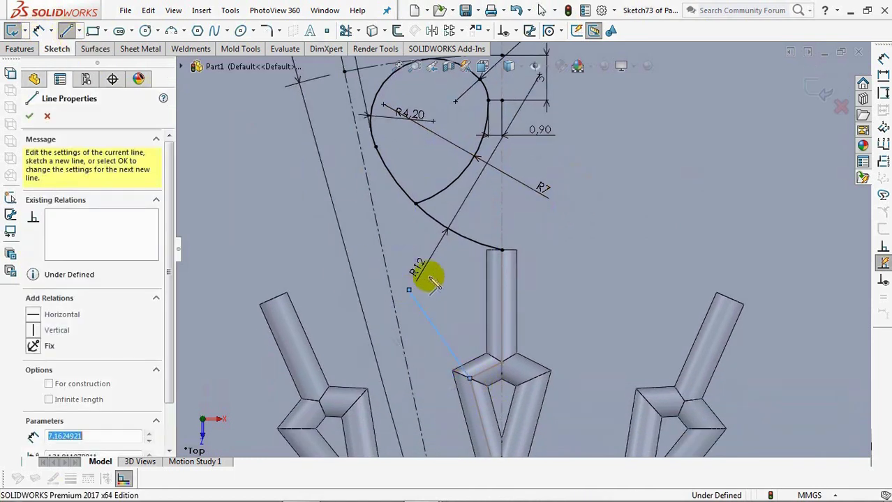
{"action": "left_click", "coordinate": [454, 234]}
{"action": "right_click", "coordinate": [455, 235]}
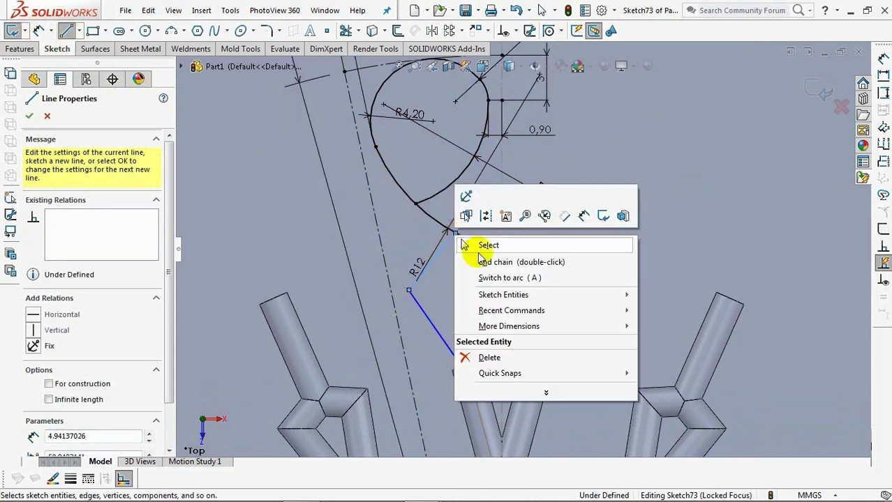
{"action": "left_click", "coordinate": [477, 243]}
Add a short centerline from the stem's bend point.
{"action": "left_click", "coordinate": [78, 30]}
{"action": "left_click", "coordinate": [93, 62]}
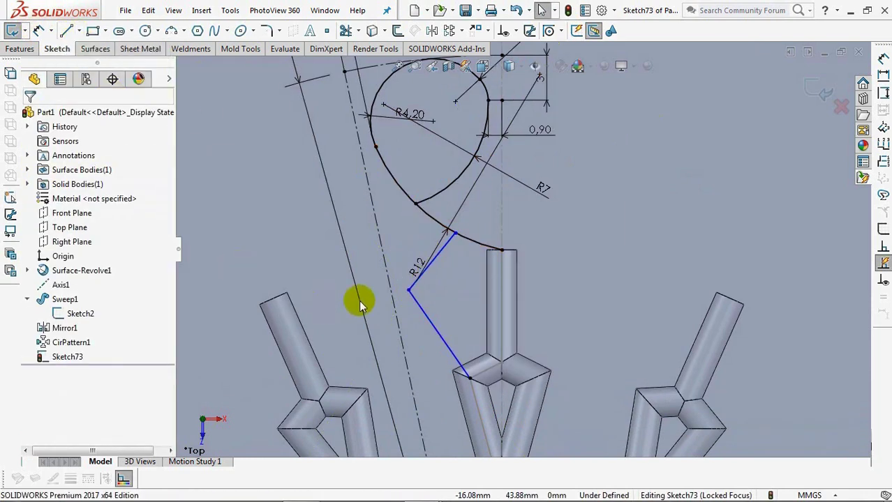
{"action": "left_click", "coordinate": [409, 289]}
{"action": "left_click", "coordinate": [391, 294]}
{"action": "right_click", "coordinate": [392, 294]}
{"action": "left_click", "coordinate": [412, 304]}
Dimension the bend offset as 1.50 and the lower stem segment's 35° angle to the centerline.
{"action": "left_click", "coordinate": [38, 30]}
{"action": "left_click", "coordinate": [402, 293]}
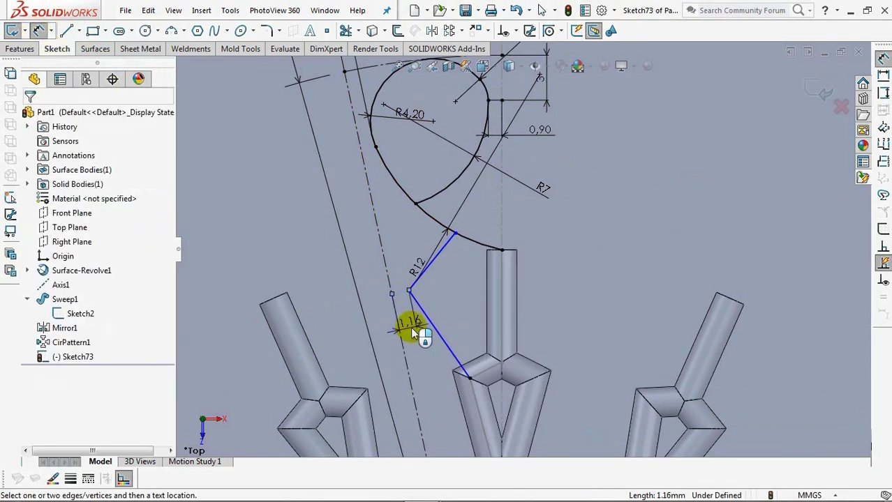
{"action": "left_click", "coordinate": [410, 327]}
{"action": "type", "text": "1.5"}
{"action": "left_click", "coordinate": [355, 322]}
{"action": "left_click", "coordinate": [442, 334]}
{"action": "left_click", "coordinate": [503, 333]}
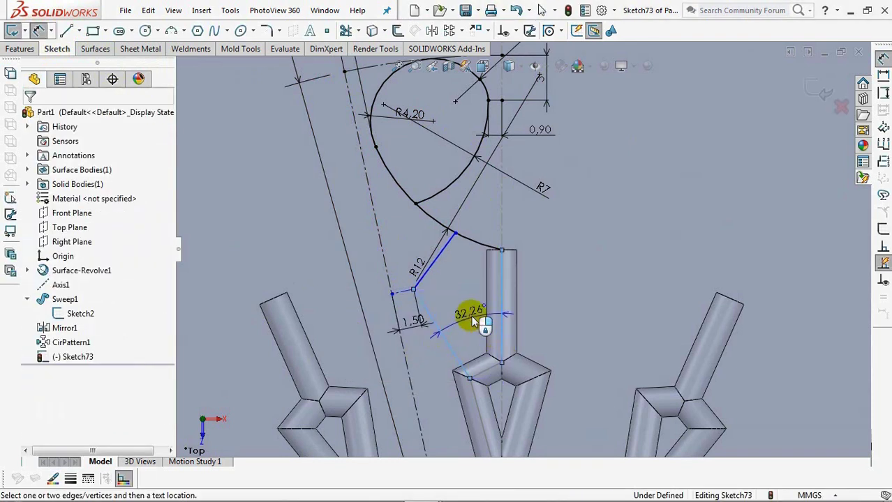
{"action": "left_click", "coordinate": [472, 310]}
{"action": "left_click", "coordinate": [412, 305]}
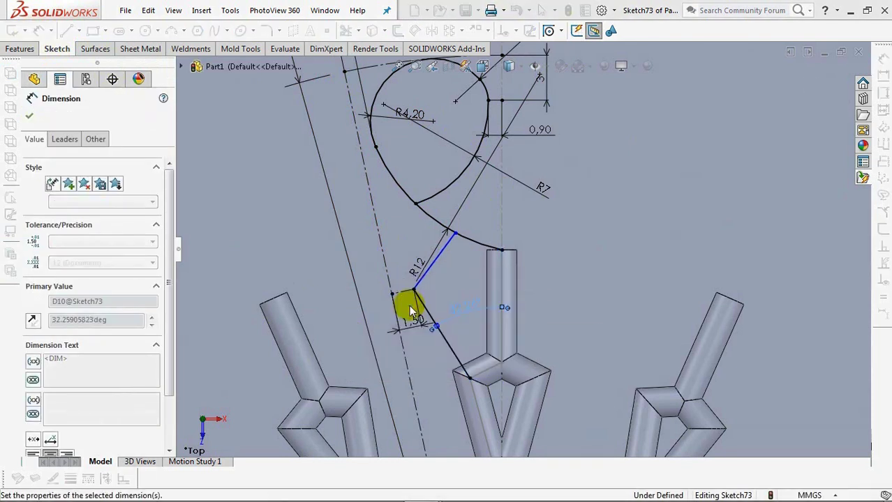
Set the upper stem segment at 8° to the centerline and exit the sketch.
{"action": "left_click", "coordinate": [443, 247]}
{"action": "left_click", "coordinate": [500, 291]}
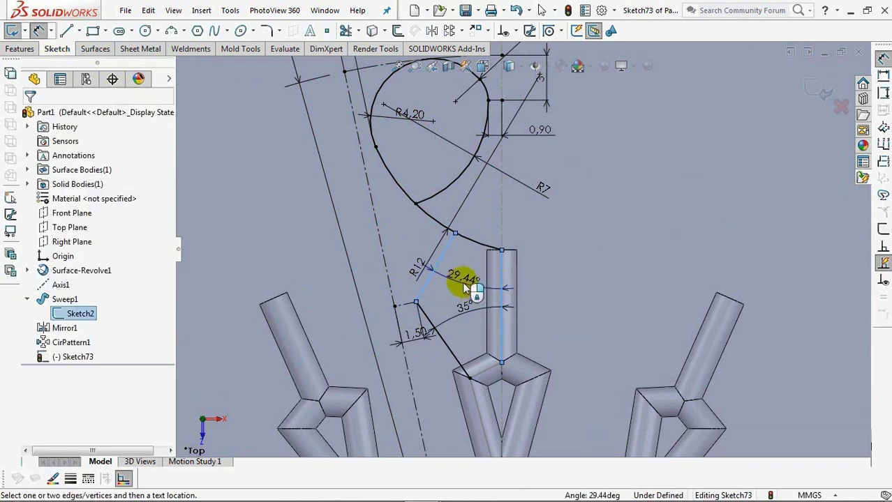
{"action": "left_click", "coordinate": [463, 285]}
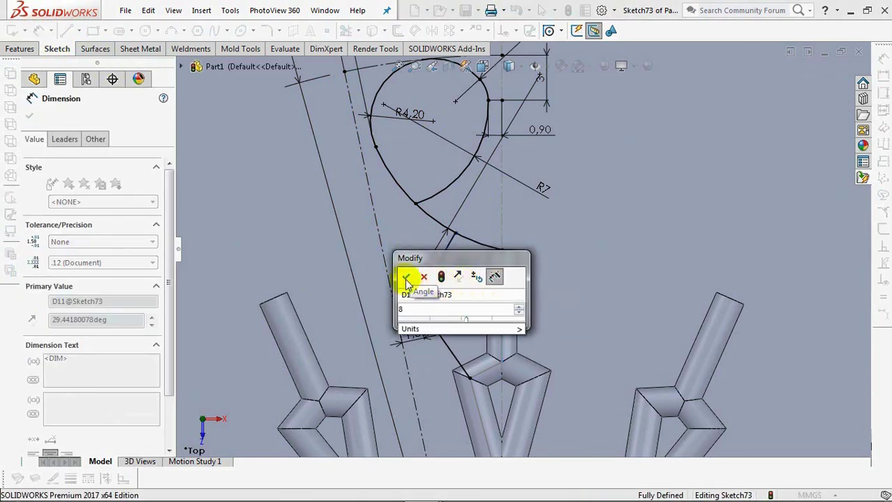
{"action": "left_click", "coordinate": [405, 279]}
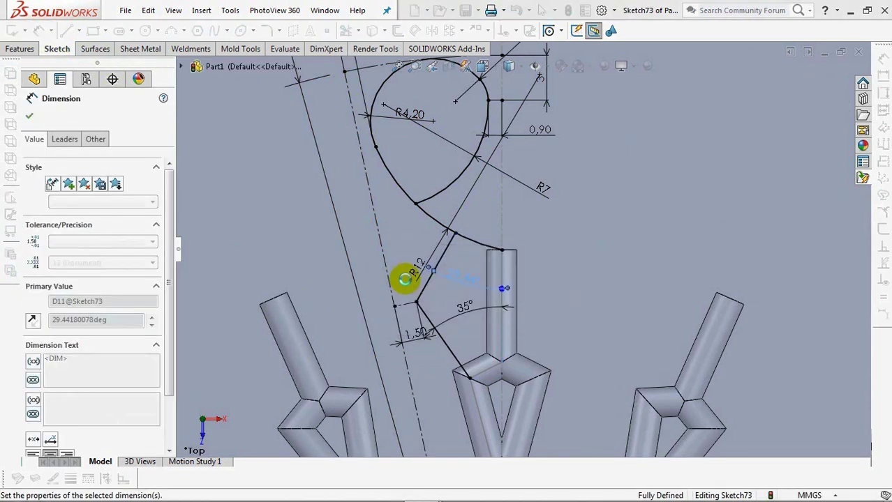
{"action": "left_click", "coordinate": [29, 116]}
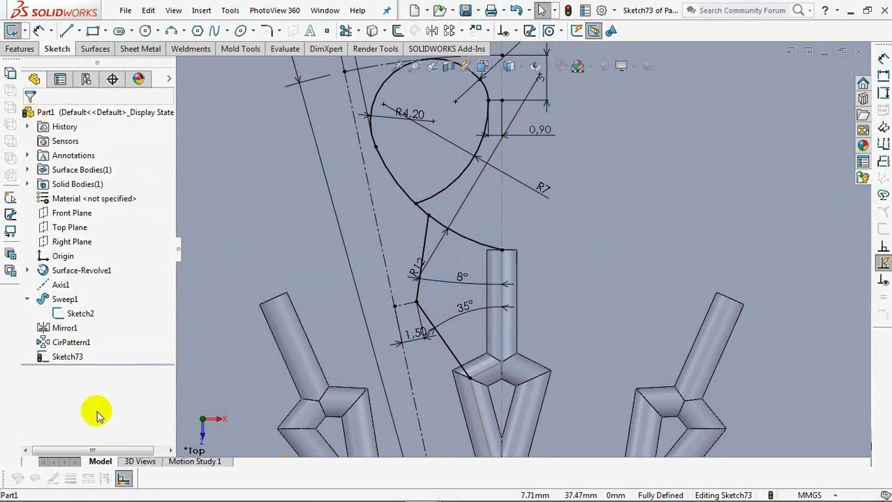
{"action": "left_click", "coordinate": [810, 89]}
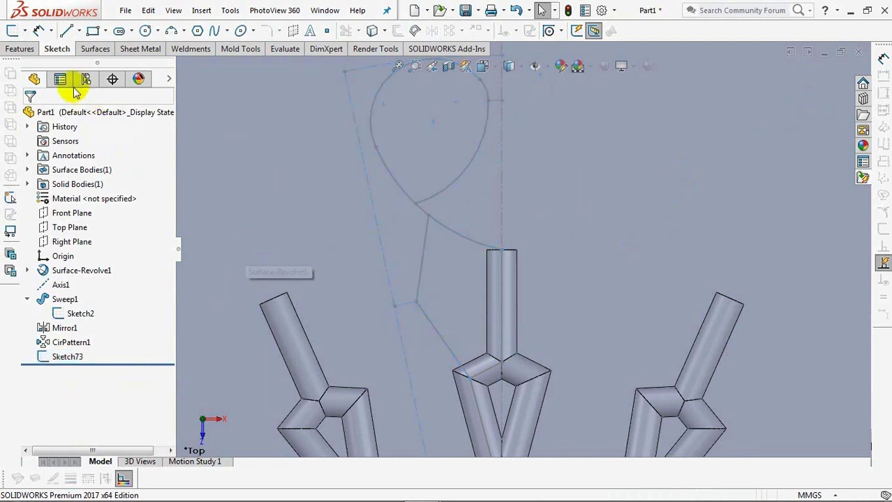
Sweep a 2 mm circular tube along the two stem segments, then hide the stem sketch.
{"action": "left_click", "coordinate": [20, 50]}
{"action": "left_click", "coordinate": [46, 32]}
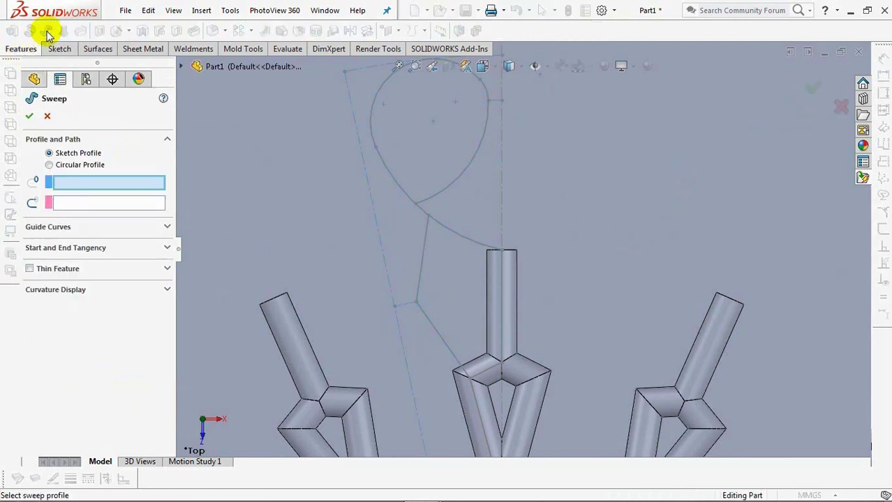
{"action": "left_click", "coordinate": [48, 165]}
{"action": "type", "text": "2"}
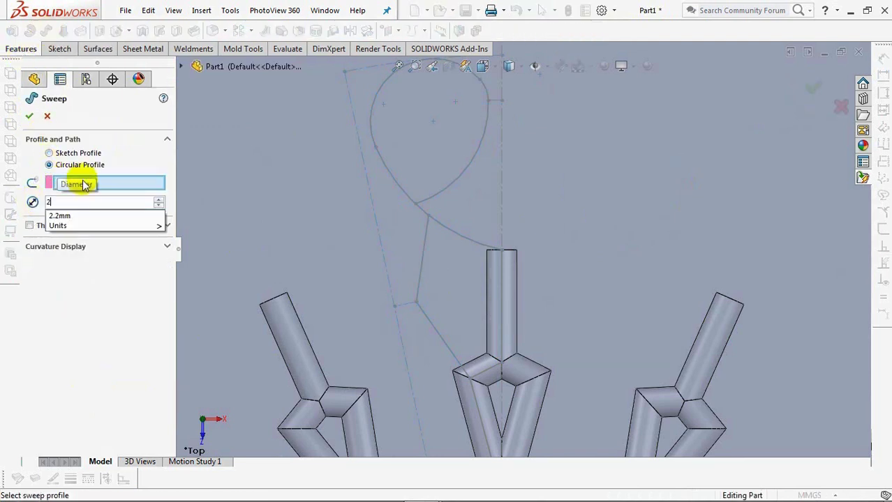
{"action": "right_click", "coordinate": [127, 183]}
{"action": "left_click", "coordinate": [163, 209]}
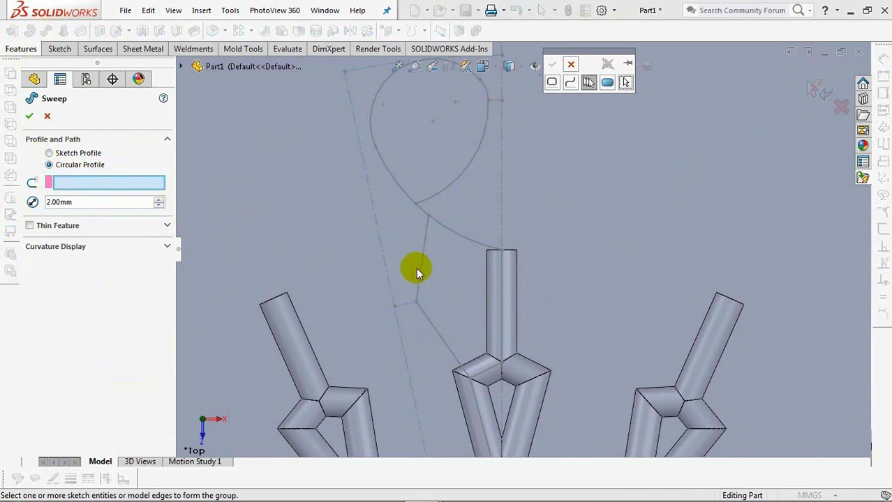
{"action": "left_click", "coordinate": [424, 315]}
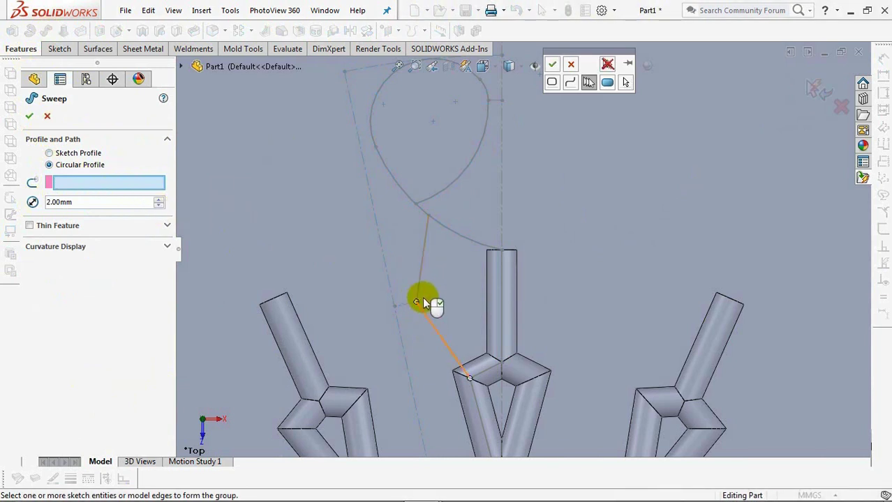
{"action": "left_click", "coordinate": [417, 286]}
{"action": "left_click", "coordinate": [552, 65]}
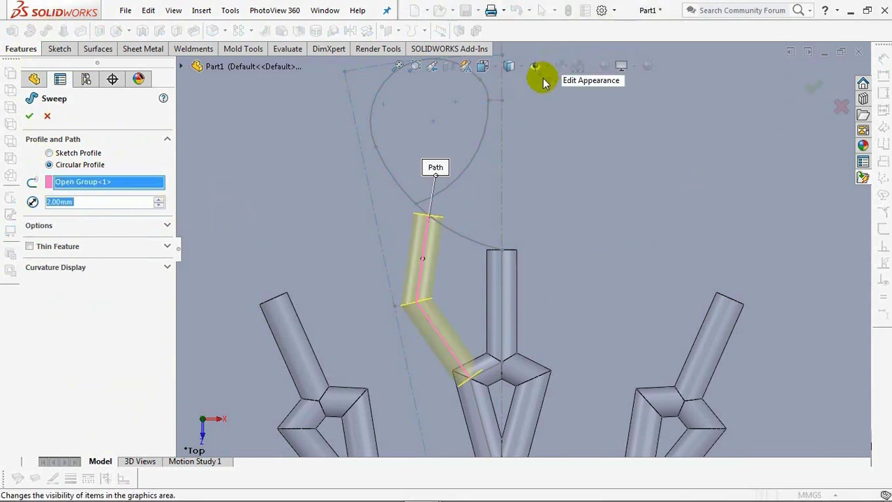
{"action": "left_click", "coordinate": [30, 117]}
{"action": "left_click", "coordinate": [26, 357]}
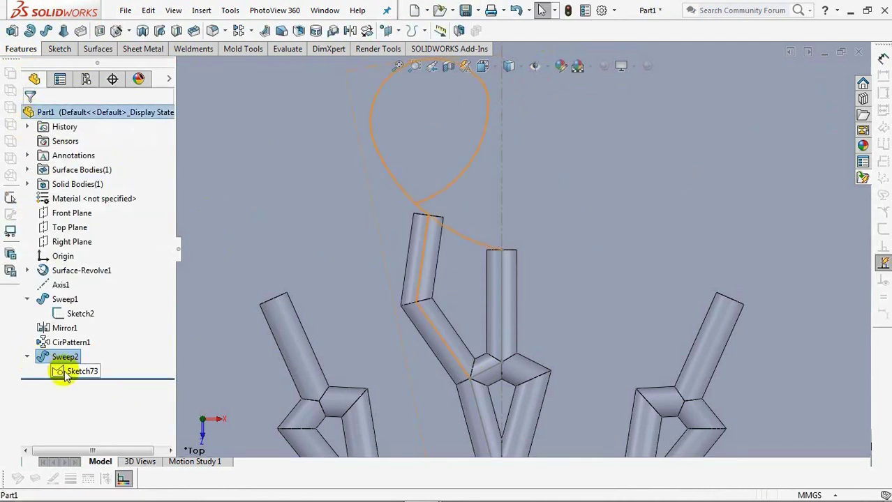
{"action": "left_click", "coordinate": [64, 372]}
{"action": "left_click", "coordinate": [60, 344]}
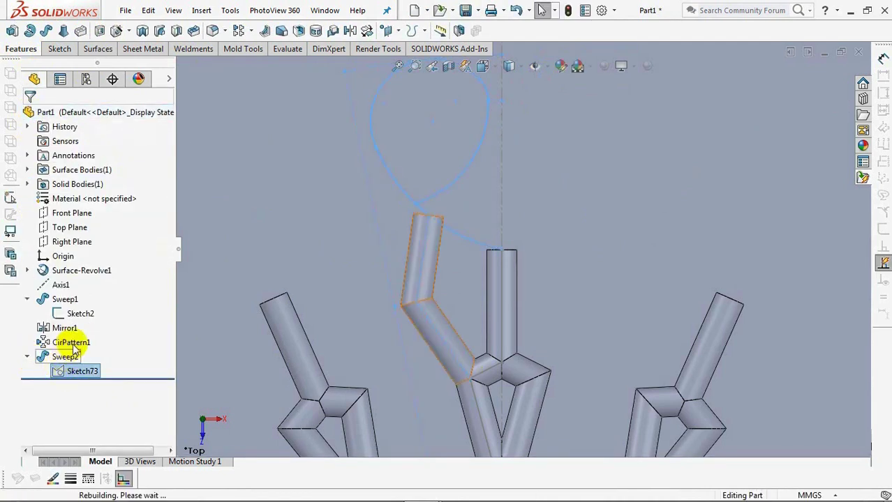
Sweep a 2 mm circular tube along the big loop curve.
{"action": "left_click", "coordinate": [47, 31]}
{"action": "left_click", "coordinate": [48, 165]}
{"action": "type", "text": "2.00mm"}
{"action": "left_click", "coordinate": [134, 184]}
{"action": "right_click", "coordinate": [139, 185]}
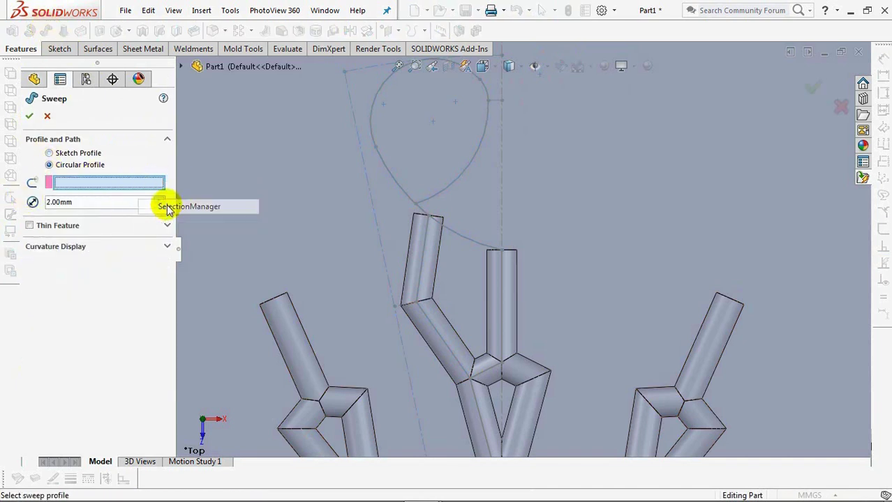
{"action": "left_click", "coordinate": [188, 207]}
{"action": "left_click", "coordinate": [464, 233]}
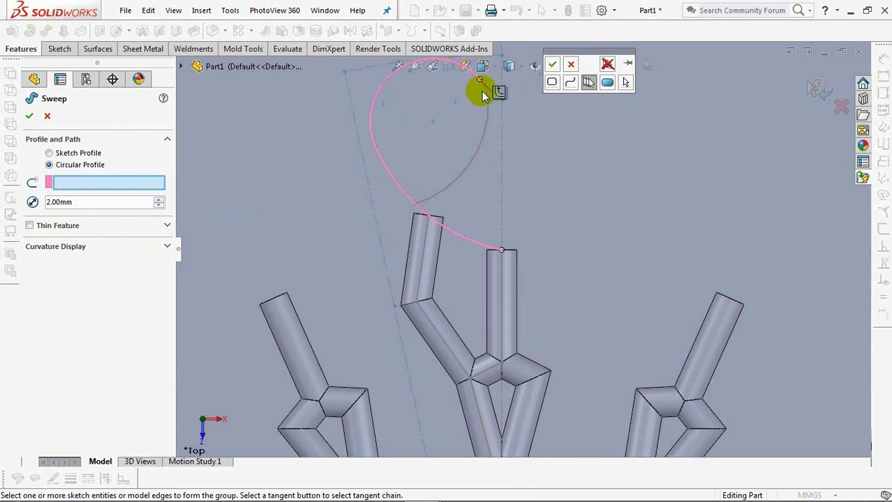
{"action": "left_click", "coordinate": [552, 64]}
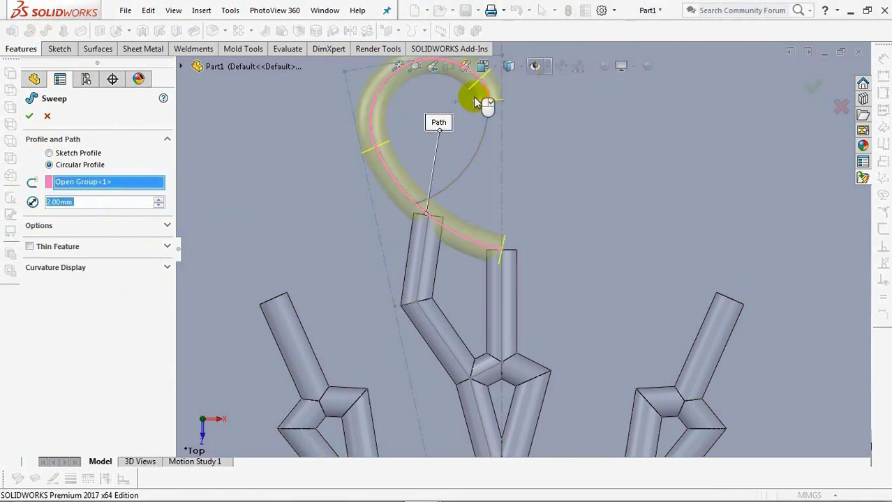
{"action": "left_click", "coordinate": [26, 116]}
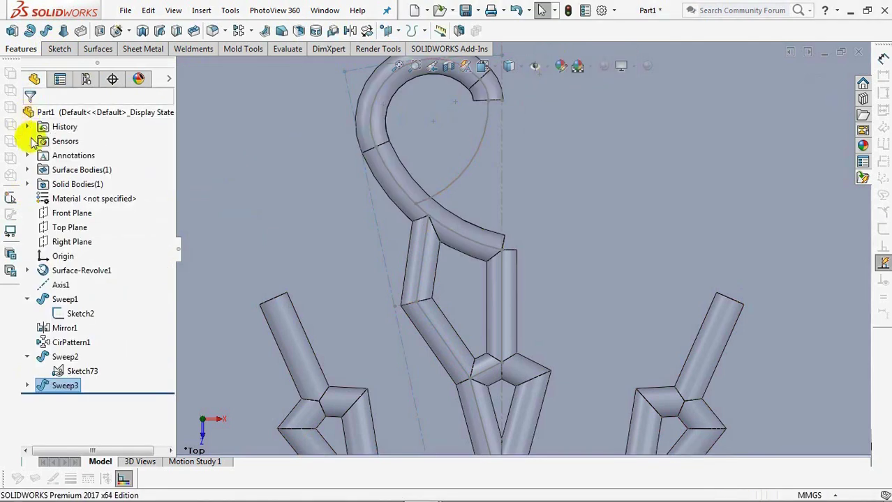
Sweep a round tube along the remaining inner arc to close the loop.
{"action": "left_click", "coordinate": [46, 32]}
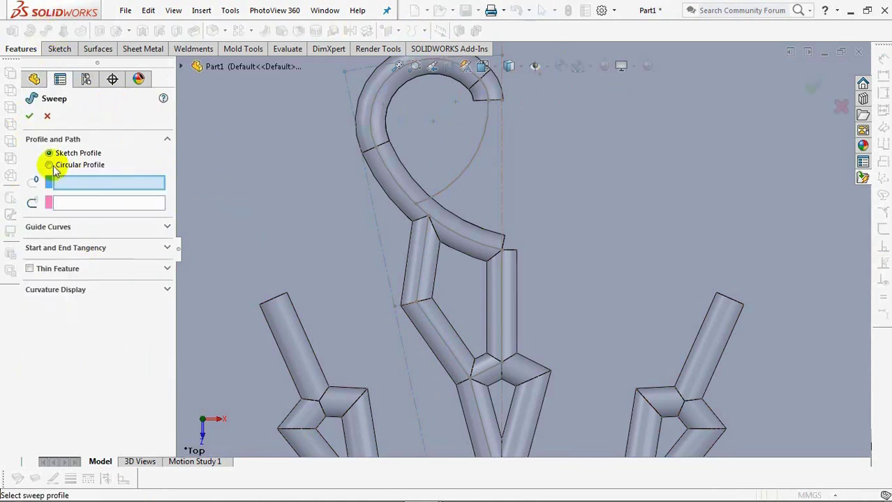
{"action": "left_click", "coordinate": [122, 183]}
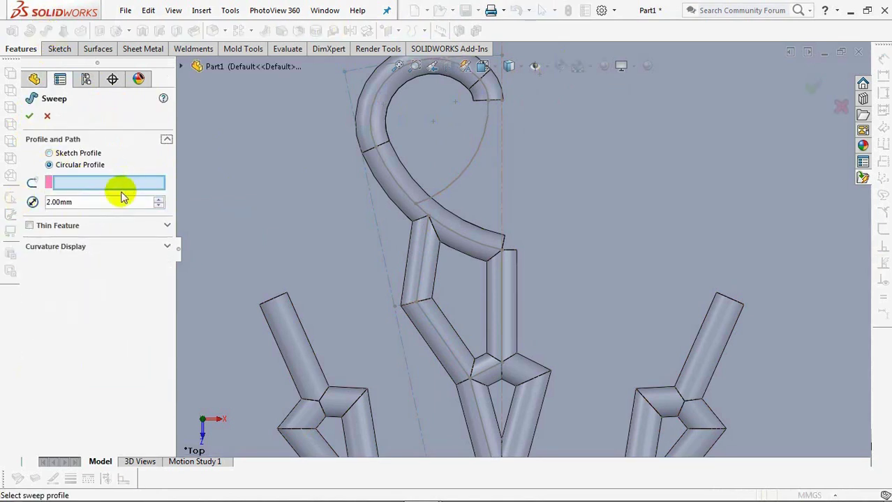
{"action": "right_click", "coordinate": [124, 184]}
{"action": "left_click", "coordinate": [176, 205]}
{"action": "left_click", "coordinate": [449, 183]}
{"action": "left_click", "coordinate": [552, 65]}
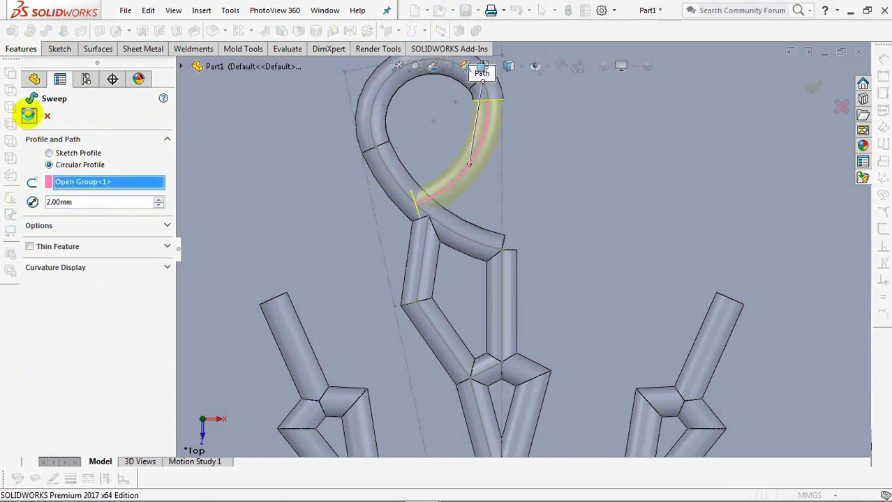
{"action": "left_click", "coordinate": [29, 115]}
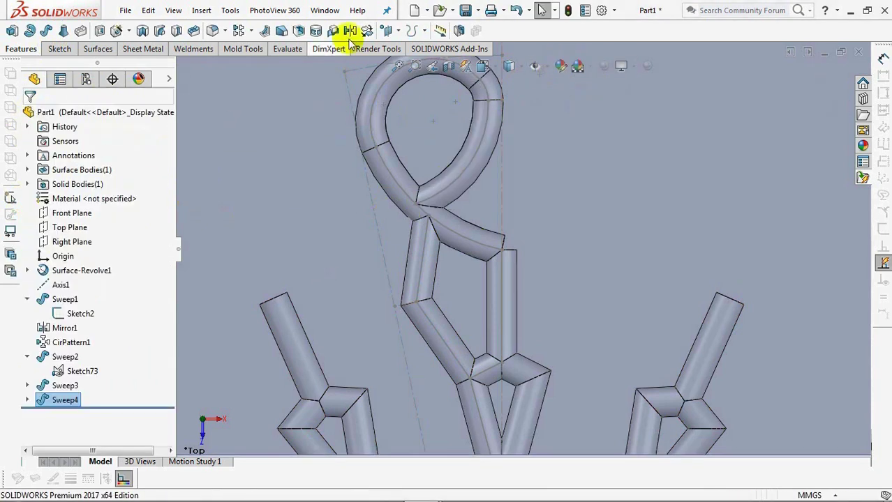
Mirror Sweep2, Sweep3 and Sweep4 across the Right Plane with full preview.
{"action": "left_click", "coordinate": [351, 30]}
{"action": "left_click", "coordinate": [188, 67]}
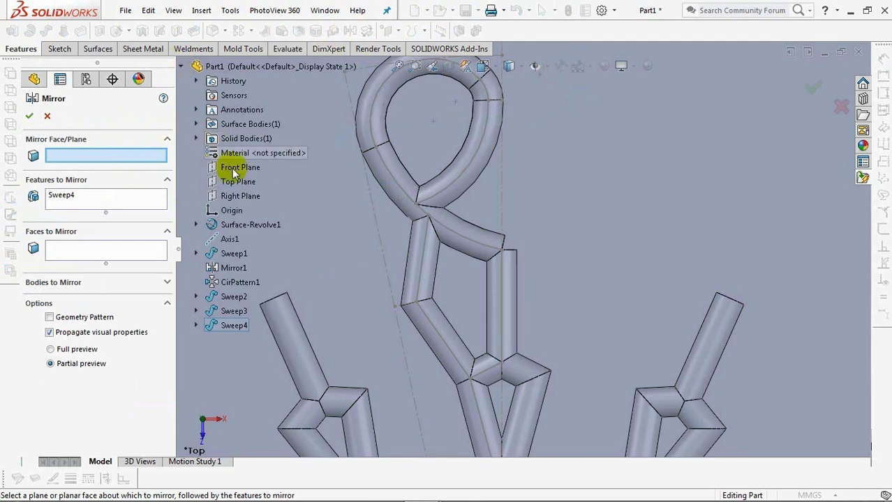
{"action": "left_click", "coordinate": [233, 198]}
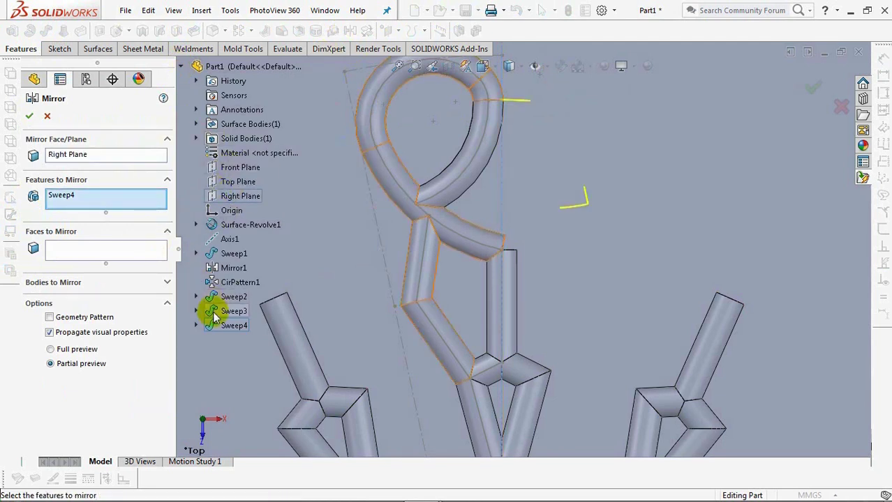
{"action": "left_click", "coordinate": [232, 312]}
{"action": "left_click", "coordinate": [223, 298]}
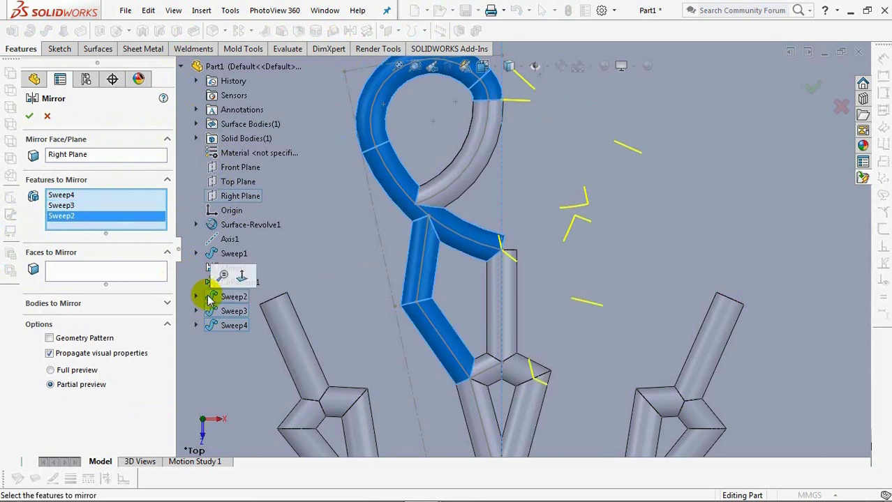
{"action": "left_click", "coordinate": [51, 370]}
{"action": "left_click", "coordinate": [29, 116]}
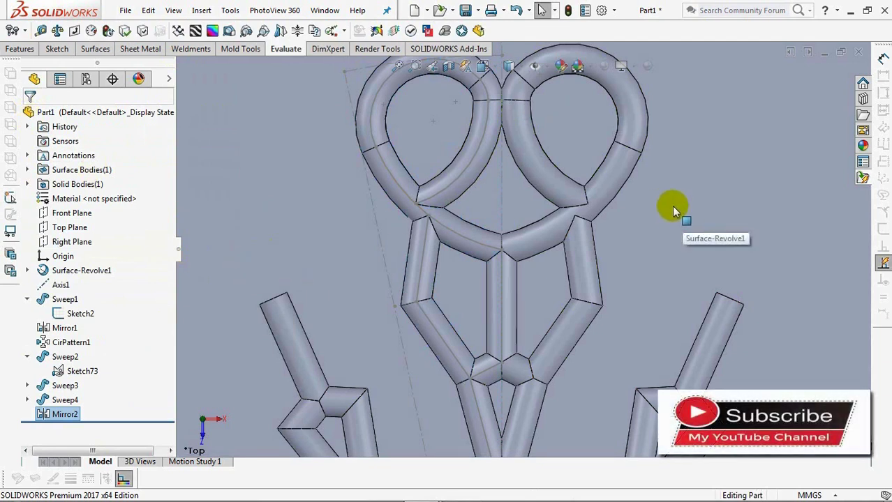
Zoom and pan until the bowl rim shows above the loops, then select the revolved bowl surface.
{"action": "scroll", "coordinate": [672, 210], "scroll_direction": "down", "scroll_amount": 3}
{"action": "scroll", "coordinate": [668, 217], "scroll_direction": "up", "scroll_amount": 5}
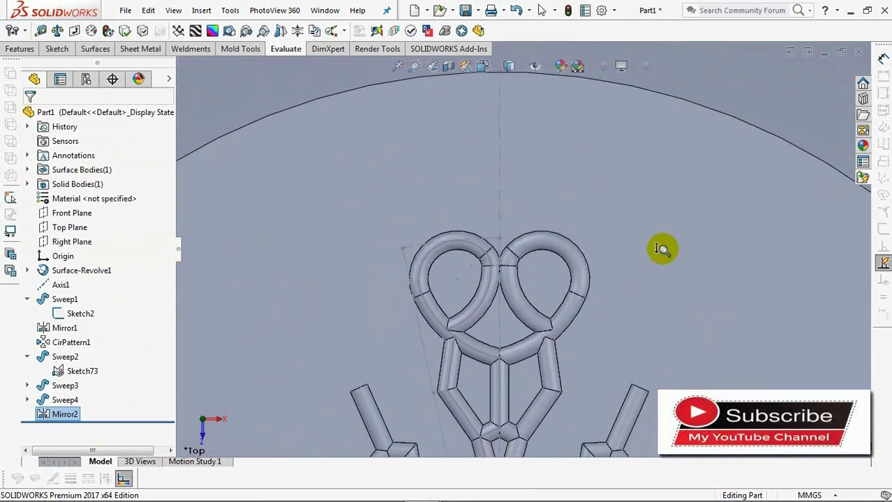
{"action": "scroll", "coordinate": [641, 253], "scroll_direction": "down", "scroll_amount": 3}
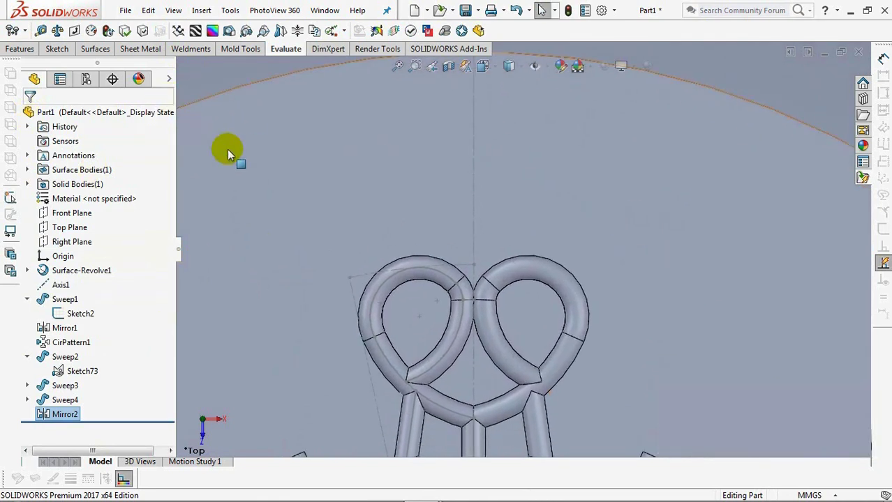
{"action": "scroll", "coordinate": [602, 222], "scroll_direction": "down", "scroll_amount": 2}
{"action": "middle_click_drag", "start_coordinate": [610, 185], "coordinate": [510, 205], "text": "ctrl"}
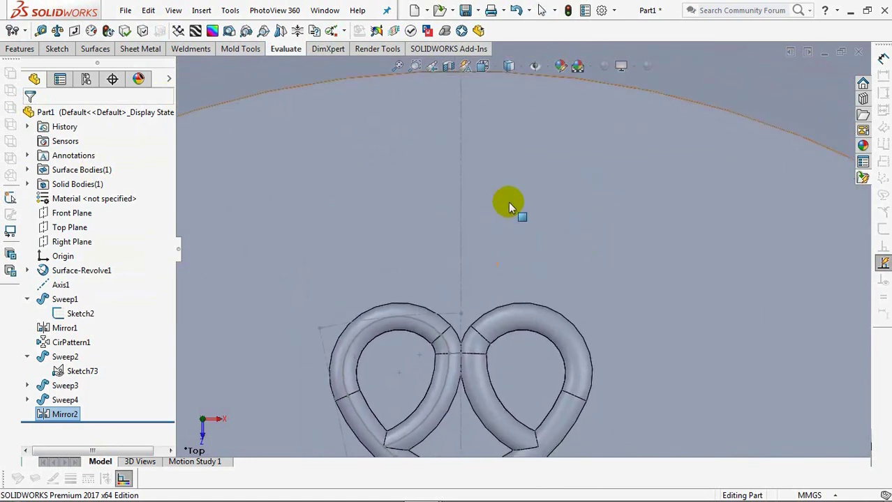
{"action": "left_click", "coordinate": [349, 201]}
Start a sketch on the bowl surface and draw a short line joining the two loops.
{"action": "left_click", "coordinate": [420, 167]}
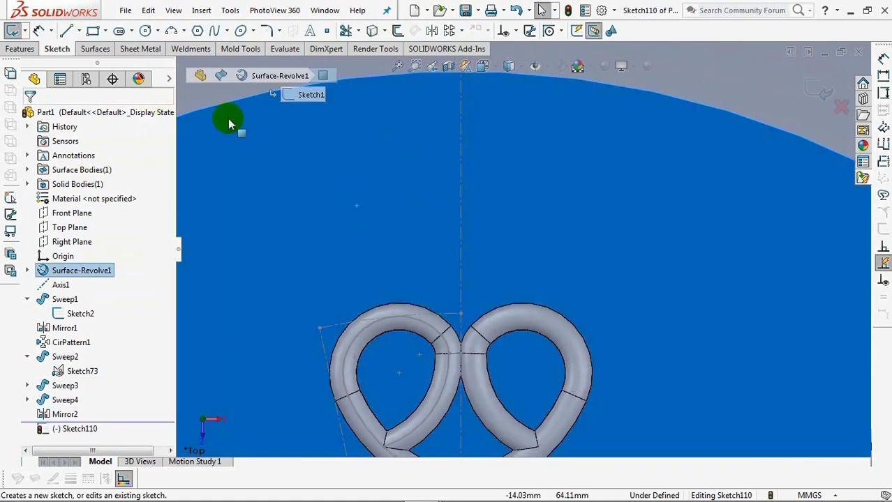
{"action": "left_click", "coordinate": [67, 32]}
{"action": "scroll", "coordinate": [462, 357], "scroll_direction": "down", "scroll_amount": 2}
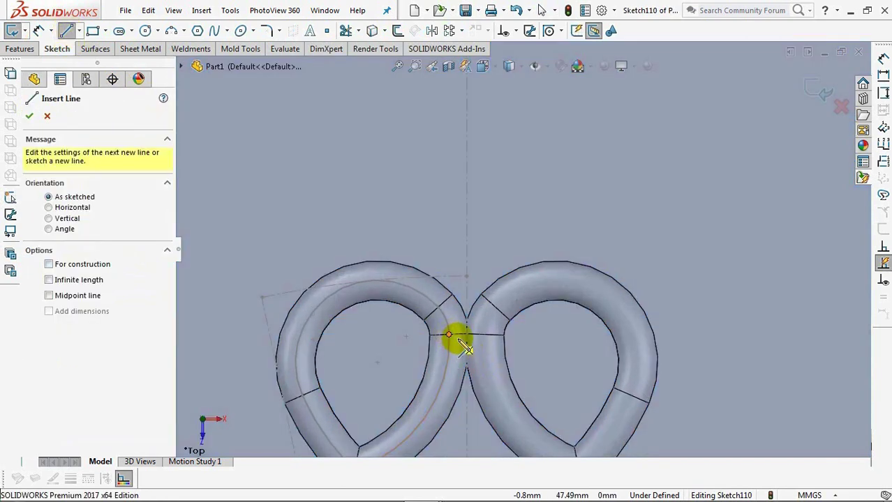
{"action": "left_click", "coordinate": [471, 340]}
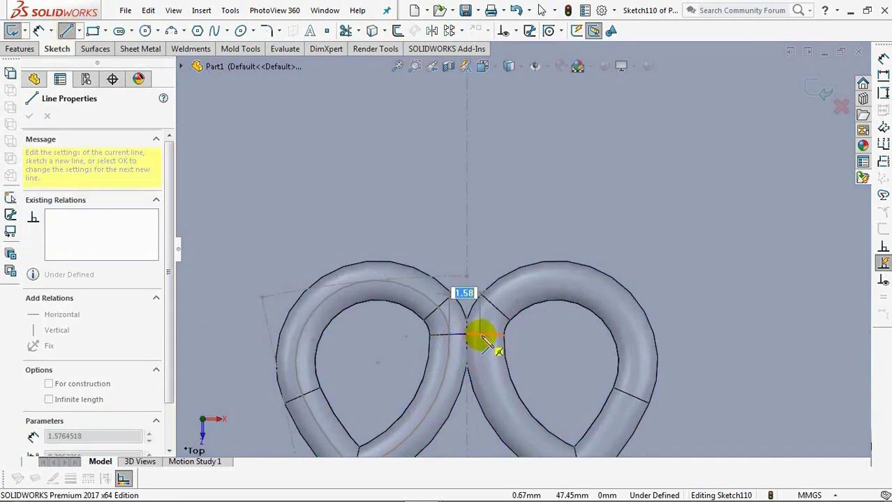
{"action": "left_click", "coordinate": [485, 335]}
{"action": "right_click", "coordinate": [486, 339]}
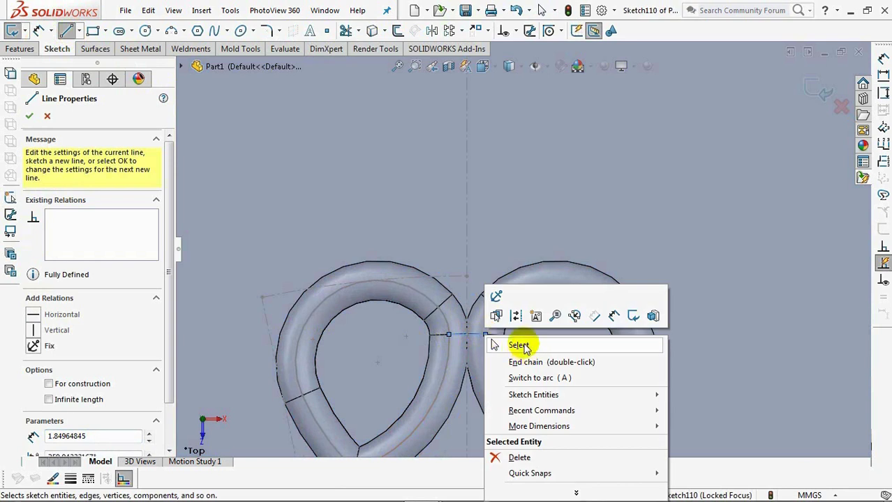
{"action": "left_click", "coordinate": [517, 344]}
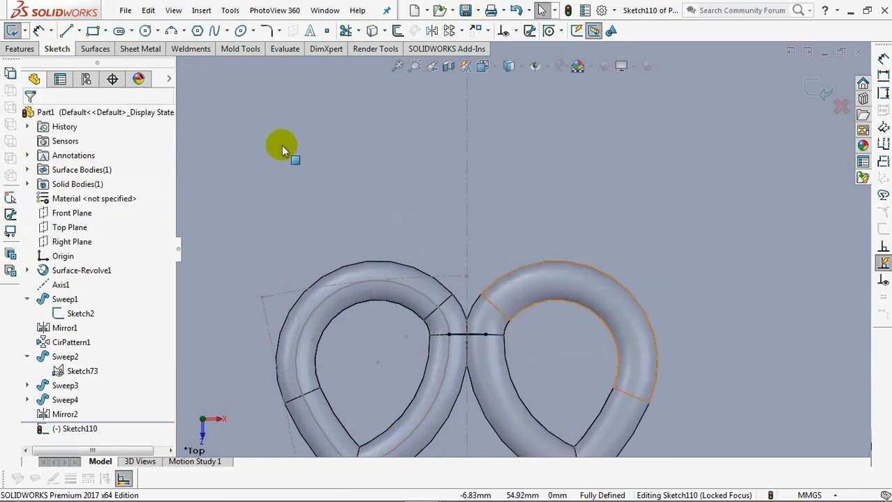
Draw a vertical line from the joining line's middle up above the loops.
{"action": "left_click", "coordinate": [67, 32]}
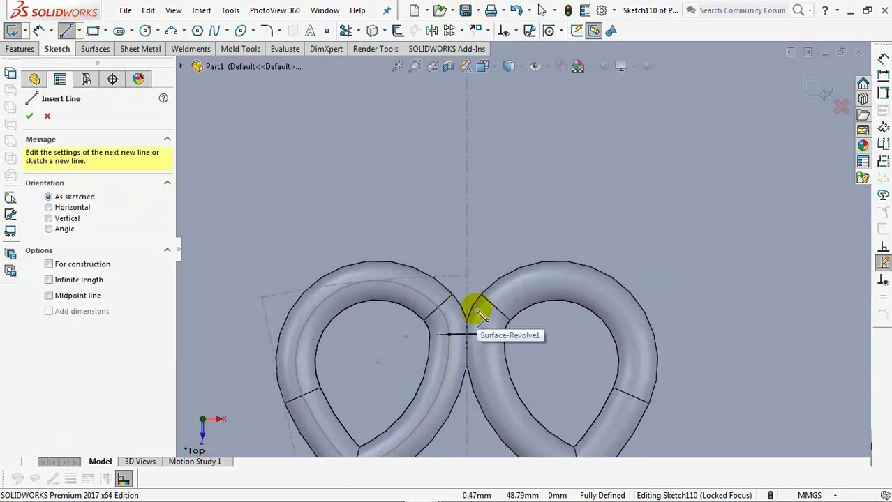
{"action": "left_click", "coordinate": [466, 335]}
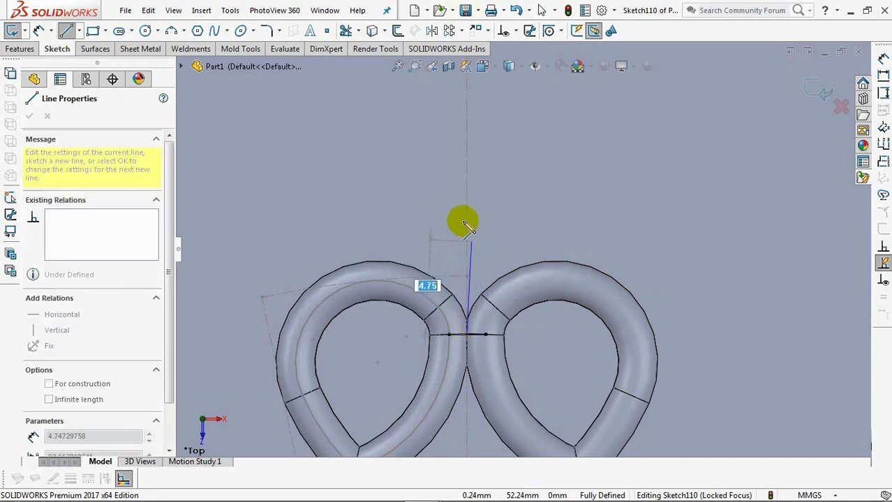
{"action": "left_click", "coordinate": [466, 132]}
{"action": "right_click", "coordinate": [468, 133]}
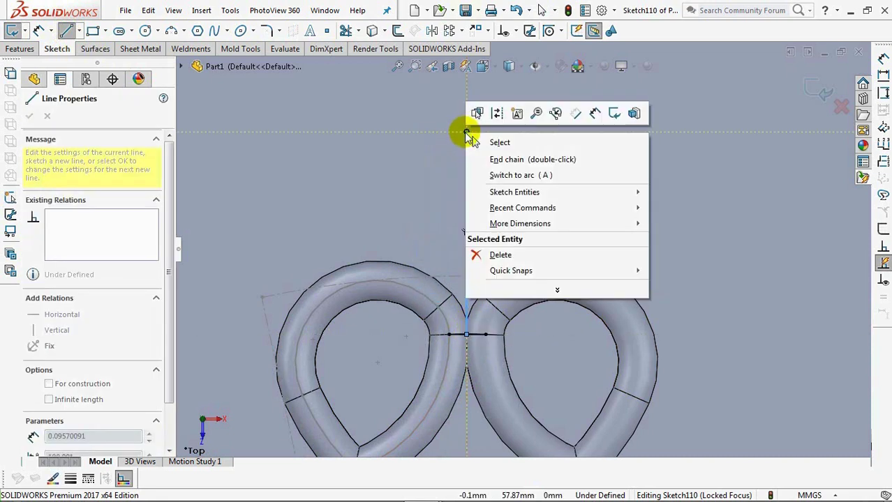
{"action": "left_click", "coordinate": [481, 142]}
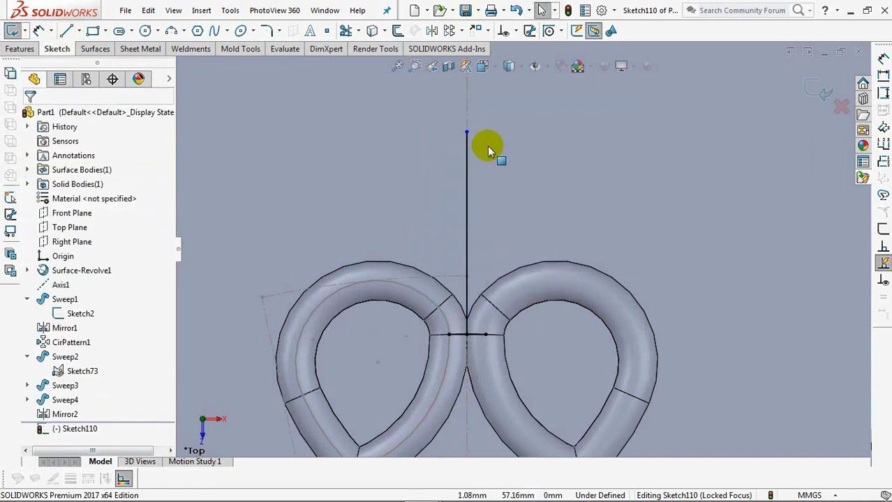
Draw a slanted line rising from the left loop's top and pick it in Add Relations.
{"action": "left_click", "coordinate": [66, 32]}
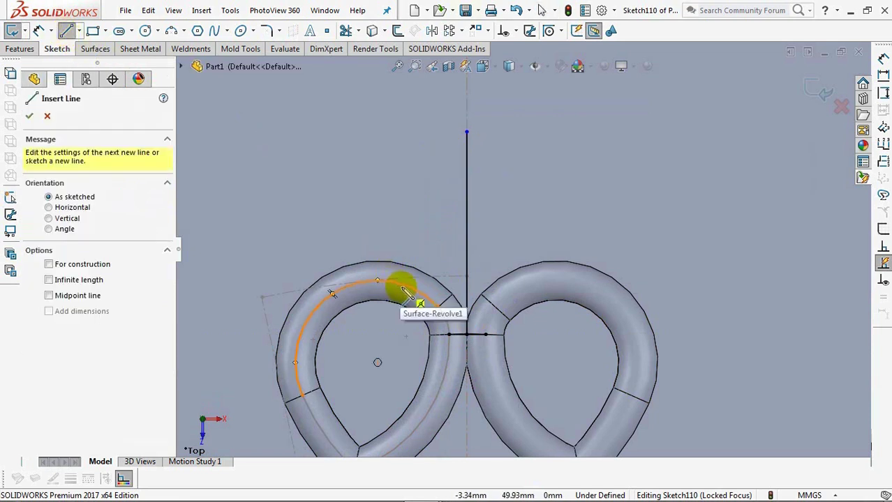
{"action": "left_click", "coordinate": [402, 283]}
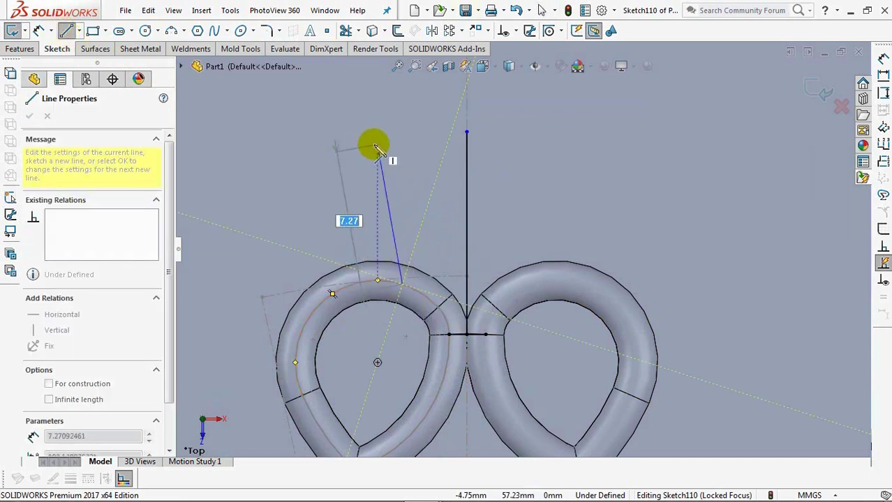
{"action": "left_click", "coordinate": [377, 146]}
{"action": "right_click", "coordinate": [380, 151]}
{"action": "left_click", "coordinate": [387, 153]}
{"action": "left_click", "coordinate": [515, 30]}
{"action": "left_click", "coordinate": [488, 64]}
{"action": "left_click", "coordinate": [385, 188]}
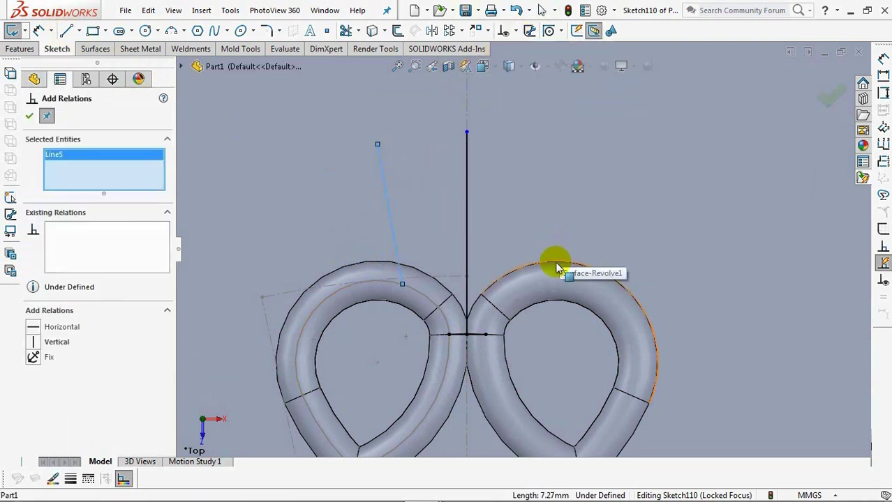
Make the slanted line's lower end coincident with the point on the left loop tube.
{"action": "scroll", "coordinate": [564, 203], "scroll_direction": "up", "scroll_amount": 8}
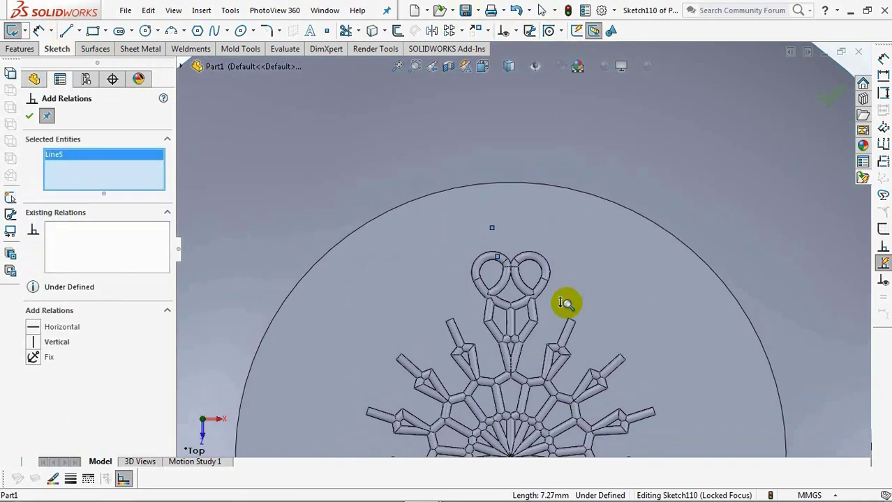
{"action": "key", "text": "ctrl+Up"}
{"action": "scroll", "coordinate": [526, 321], "scroll_direction": "down", "scroll_amount": 6}
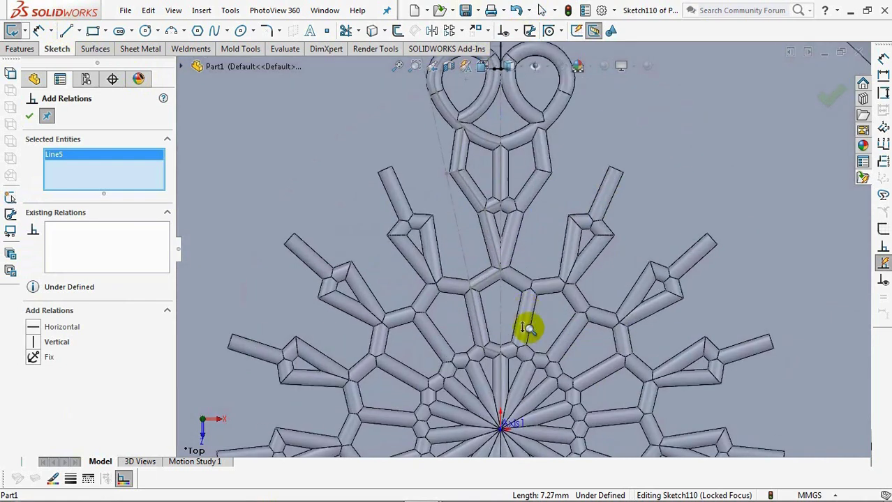
{"action": "left_click", "coordinate": [508, 323]}
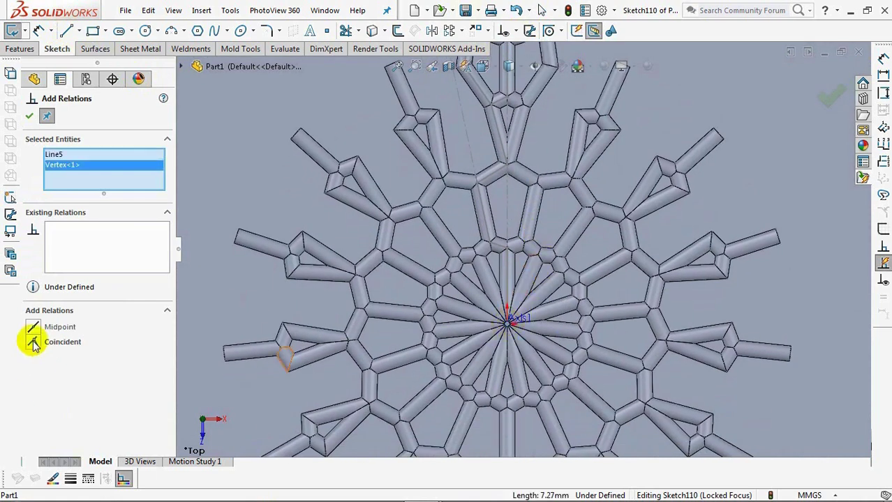
{"action": "middle_click_drag", "start_coordinate": [500, 213], "coordinate": [472, 408], "text": "ctrl"}
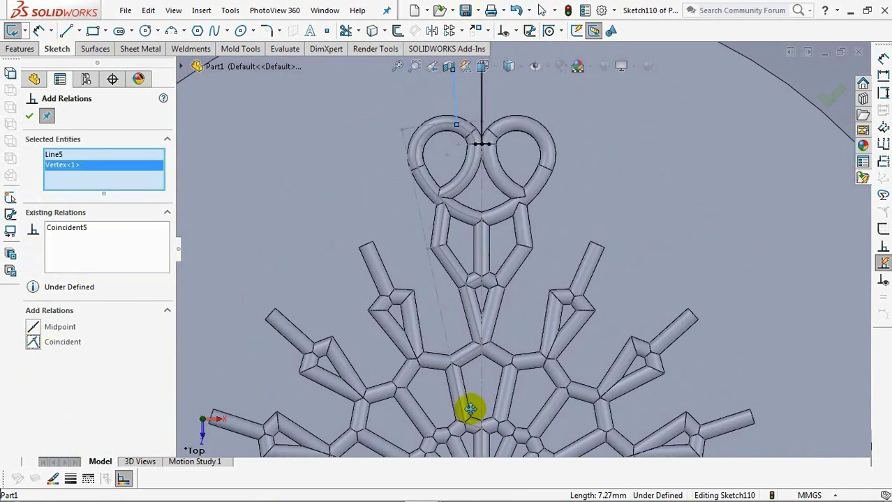
{"action": "scroll", "coordinate": [458, 329], "scroll_direction": "down", "scroll_amount": 8}
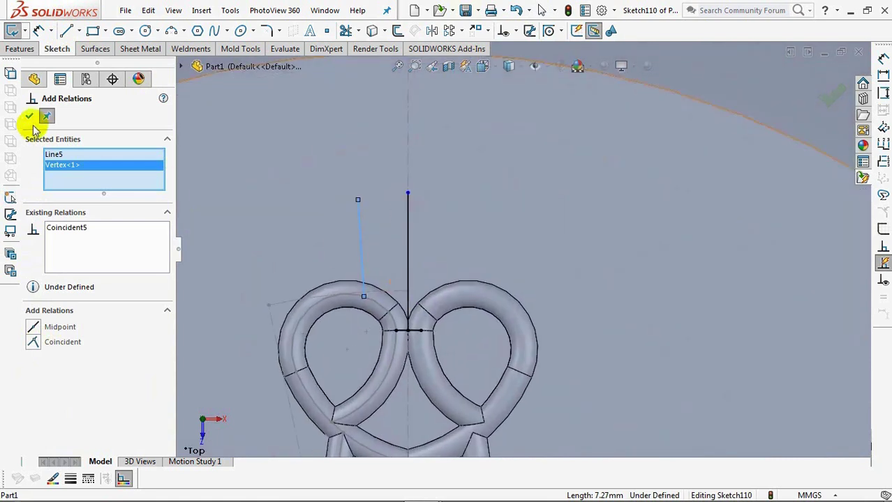
{"action": "left_click", "coordinate": [29, 116]}
{"action": "left_click", "coordinate": [39, 30]}
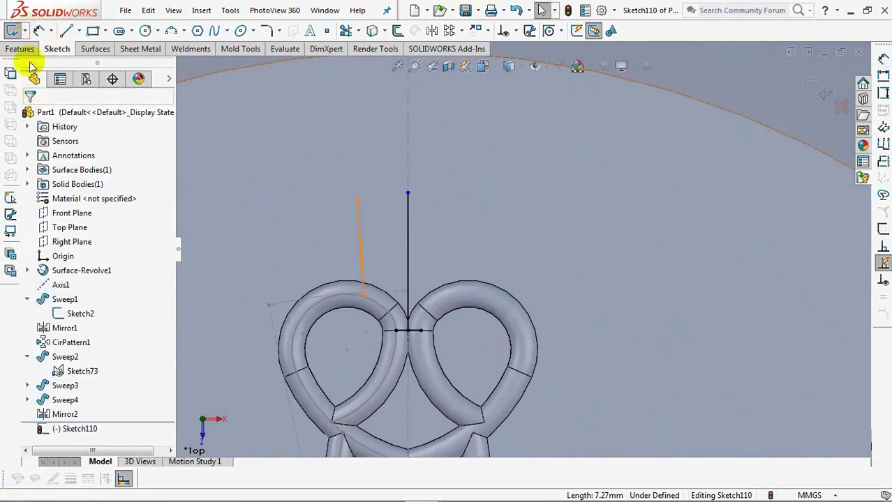
Dimension the angle between the slanted and vertical lines to 8°.
{"action": "left_click", "coordinate": [362, 253]}
{"action": "left_click", "coordinate": [408, 265]}
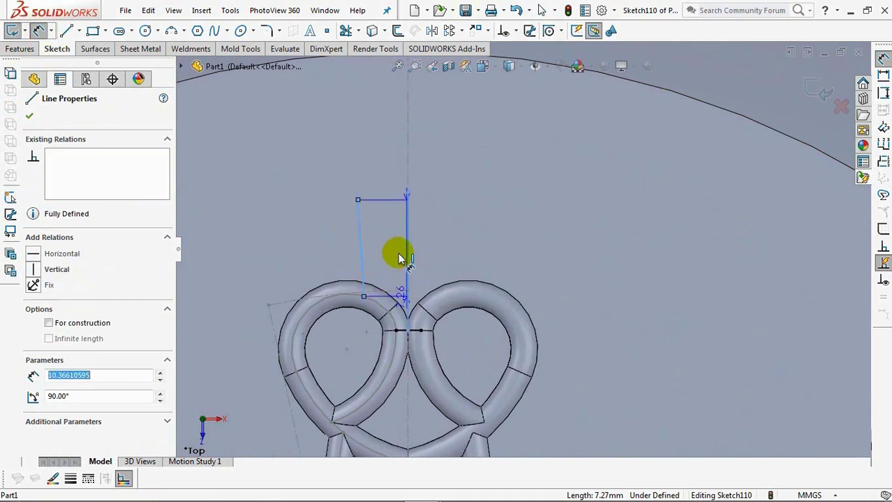
{"action": "left_click", "coordinate": [390, 233]}
{"action": "type", "text": "8"}
{"action": "left_click", "coordinate": [326, 222]}
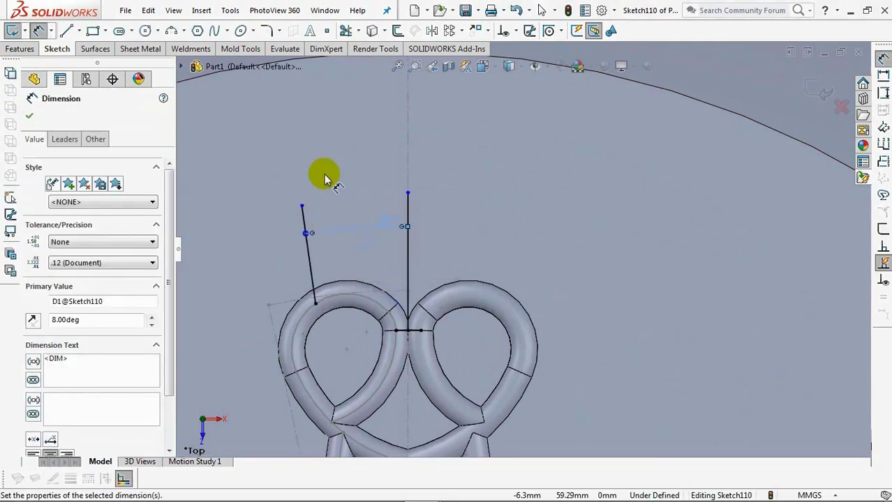
{"action": "left_click", "coordinate": [39, 30]}
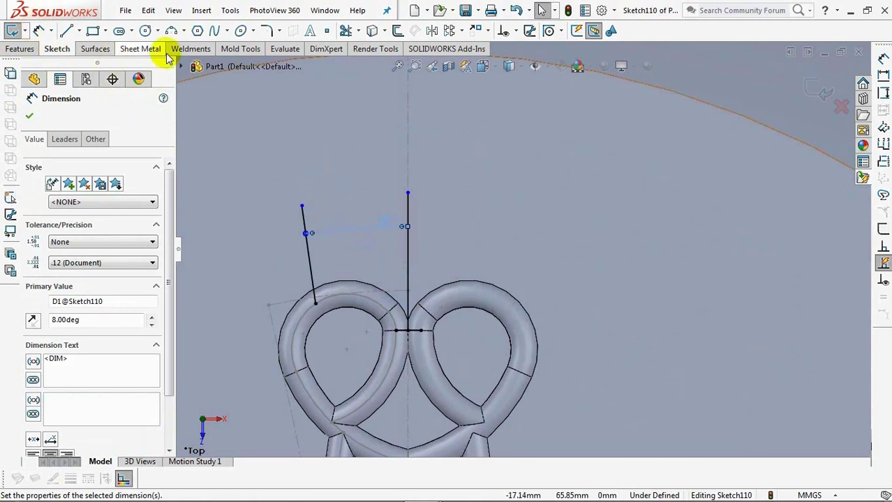
Draw a three-point construction arc joining the tops of the two lines.
{"action": "left_click", "coordinate": [171, 31]}
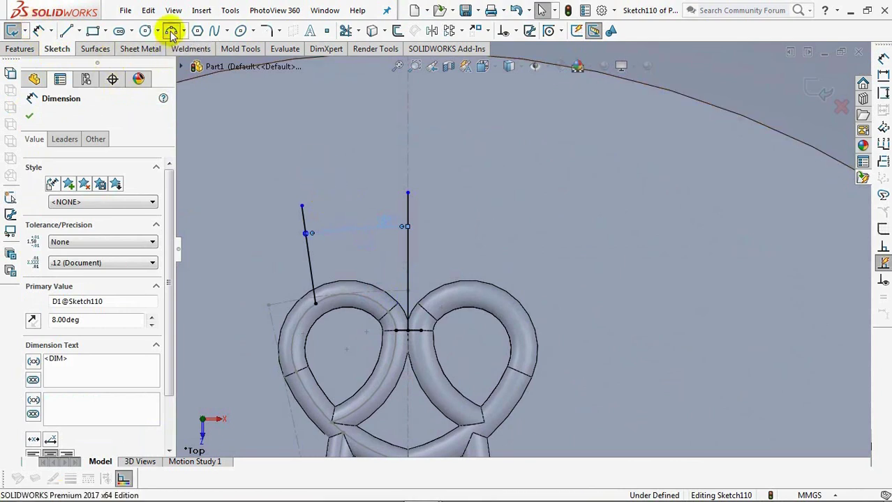
{"action": "left_click", "coordinate": [407, 193]}
{"action": "left_click", "coordinate": [301, 207]}
{"action": "left_click", "coordinate": [343, 199]}
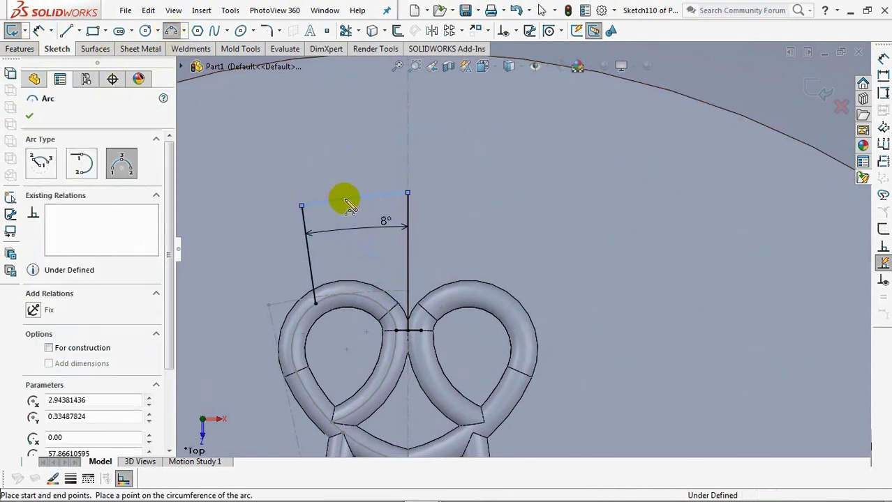
{"action": "right_click", "coordinate": [353, 207]}
{"action": "left_click", "coordinate": [360, 206]}
{"action": "left_click", "coordinate": [360, 205]}
{"action": "left_click", "coordinate": [42, 291]}
{"action": "left_click", "coordinate": [28, 114]}
Make the construction arc concentric with the bowl rim edge.
{"action": "left_click", "coordinate": [513, 31]}
{"action": "left_click", "coordinate": [521, 60]}
{"action": "left_click", "coordinate": [715, 111]}
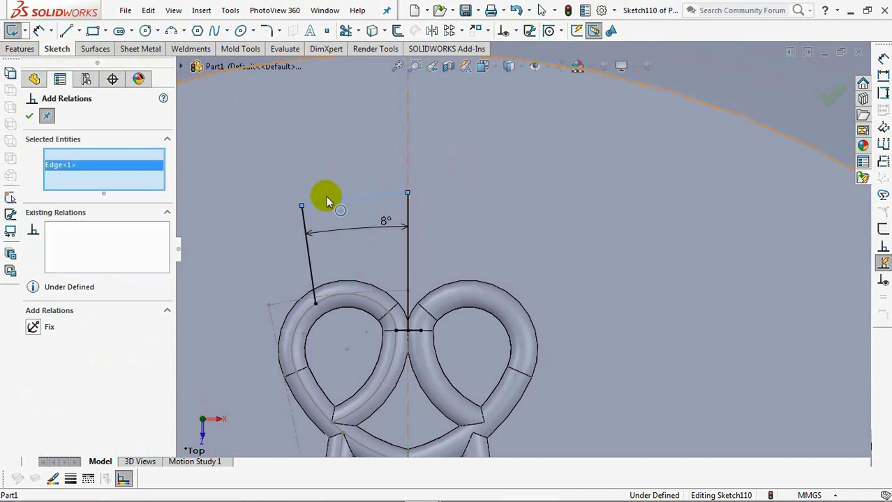
{"action": "left_click", "coordinate": [30, 116]}
{"action": "left_click", "coordinate": [39, 30]}
Dimension the vertical line to 9 mm long.
{"action": "left_click", "coordinate": [424, 260]}
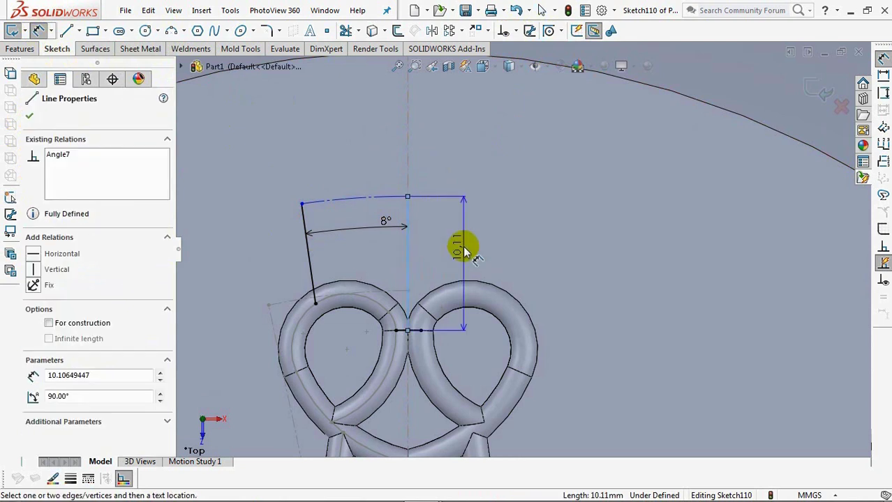
{"action": "left_click", "coordinate": [462, 246]}
{"action": "type", "text": "9"}
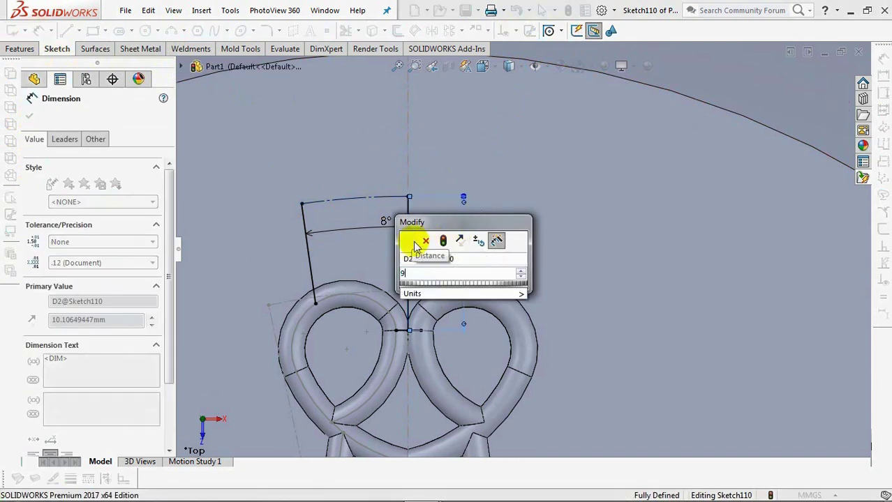
{"action": "left_click", "coordinate": [408, 241]}
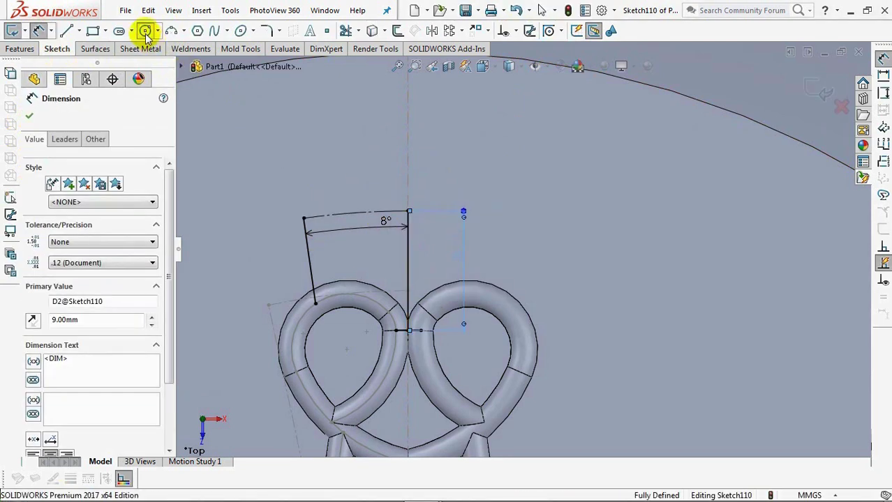
Draw a circle centred on the vertical centre line and dimension it to 5 mm diameter.
{"action": "left_click", "coordinate": [145, 30]}
{"action": "left_click", "coordinate": [408, 142]}
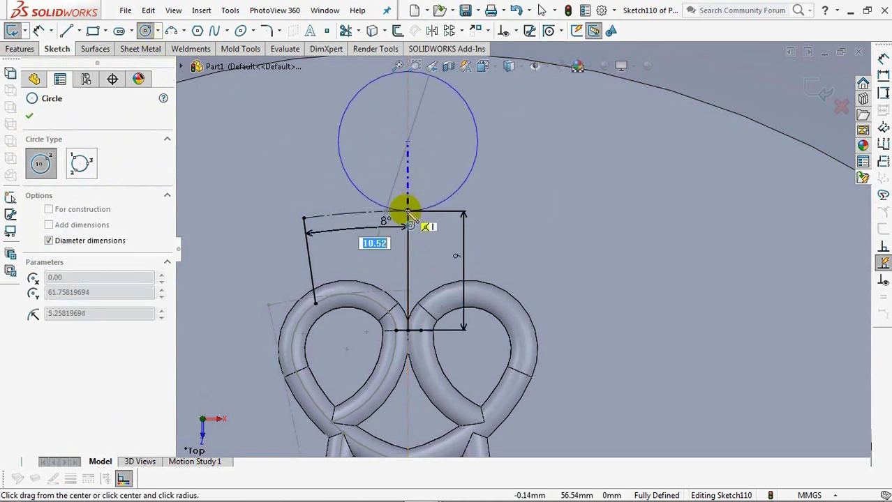
{"action": "left_click", "coordinate": [407, 211]}
{"action": "left_click", "coordinate": [38, 30]}
{"action": "left_click", "coordinate": [471, 183]}
{"action": "left_click", "coordinate": [522, 162]}
{"action": "type", "text": "5"}
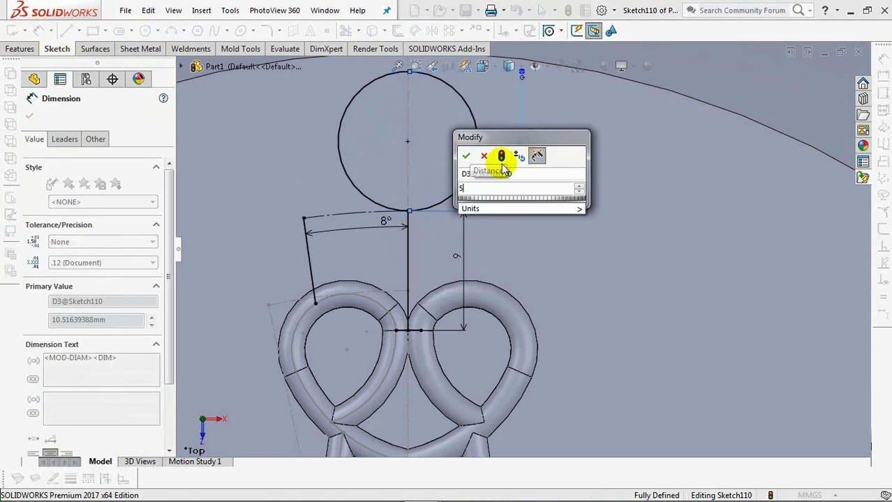
{"action": "left_click", "coordinate": [465, 156]}
{"action": "middle_click_drag", "start_coordinate": [455, 145], "coordinate": [449, 251], "text": "ctrl"}
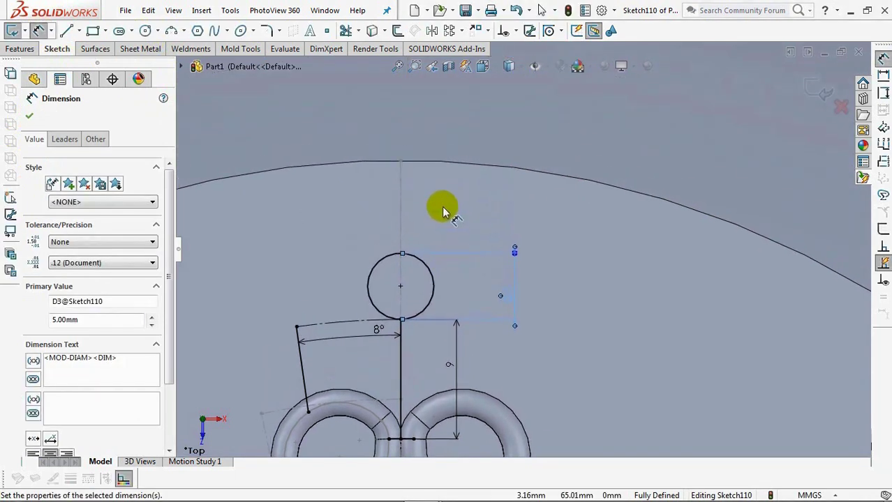
{"action": "left_click", "coordinate": [66, 30]}
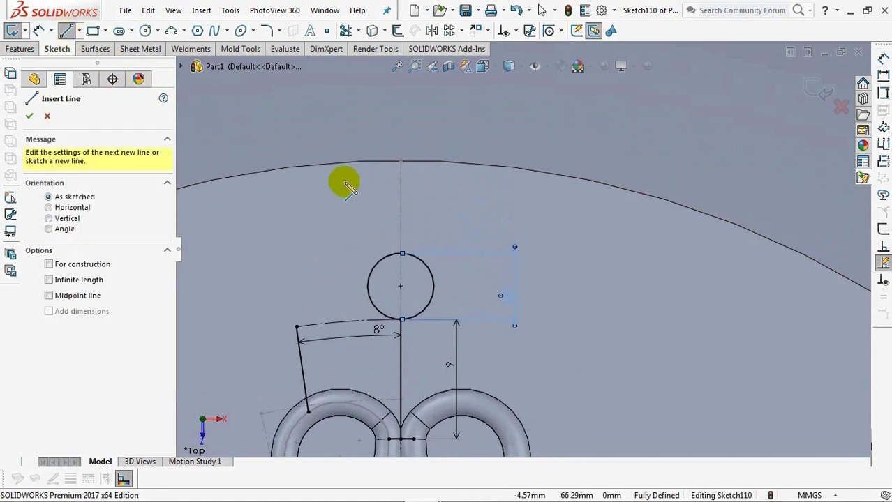
Draw a vertical line from the bowl rim down to the top of the circle.
{"action": "left_click", "coordinate": [401, 161]}
{"action": "left_click", "coordinate": [401, 252]}
{"action": "right_click", "coordinate": [402, 253]}
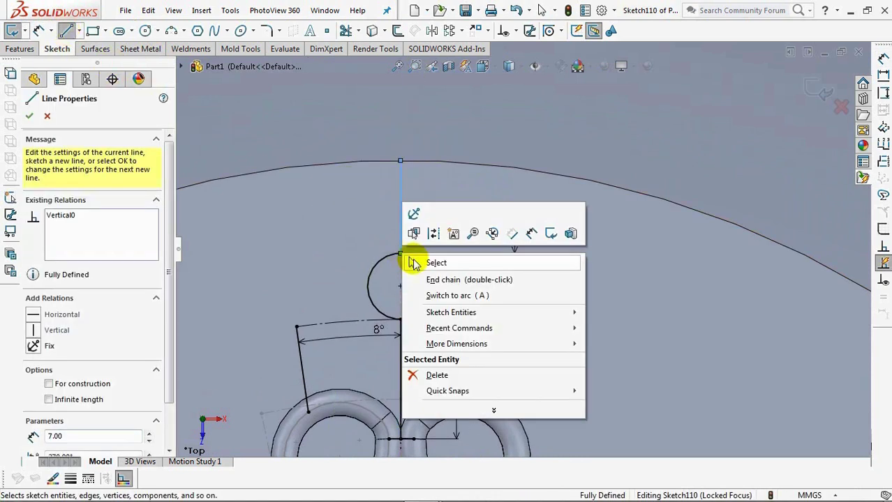
{"action": "left_click", "coordinate": [408, 261]}
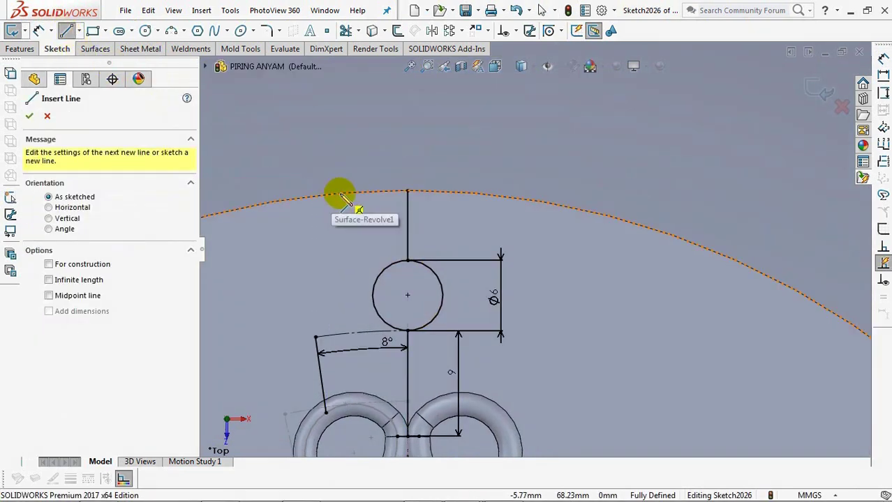
Draw a slanted line from the bowl rim to the circle's edge.
{"action": "left_click", "coordinate": [334, 194]}
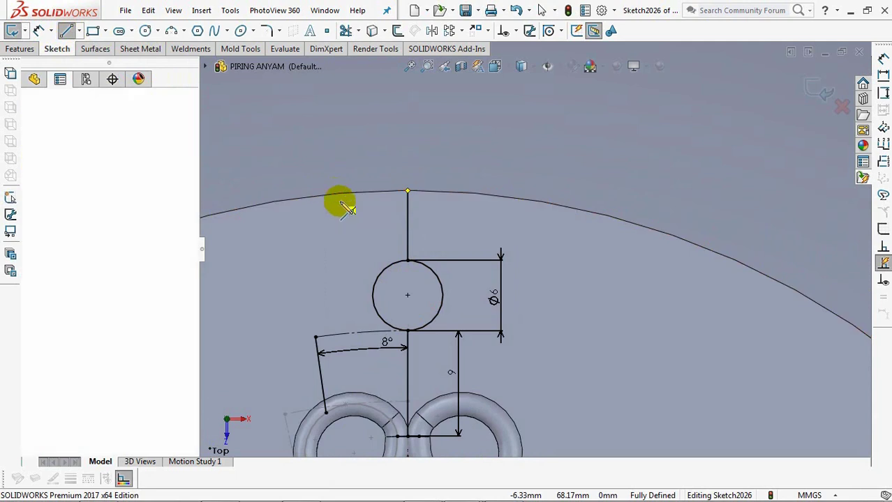
{"action": "left_click", "coordinate": [378, 275]}
{"action": "right_click", "coordinate": [390, 278]}
{"action": "left_click", "coordinate": [395, 284]}
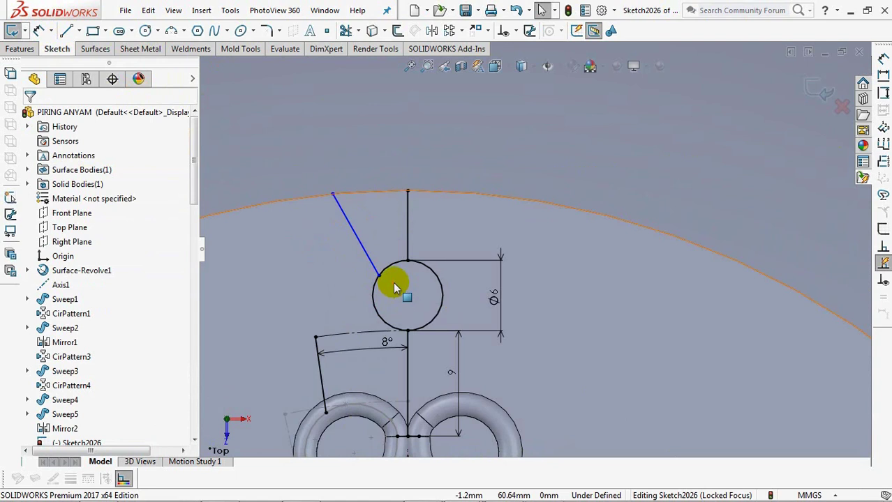
Dimension the slanted line at 15° from the vertical line.
{"action": "left_click", "coordinate": [38, 30]}
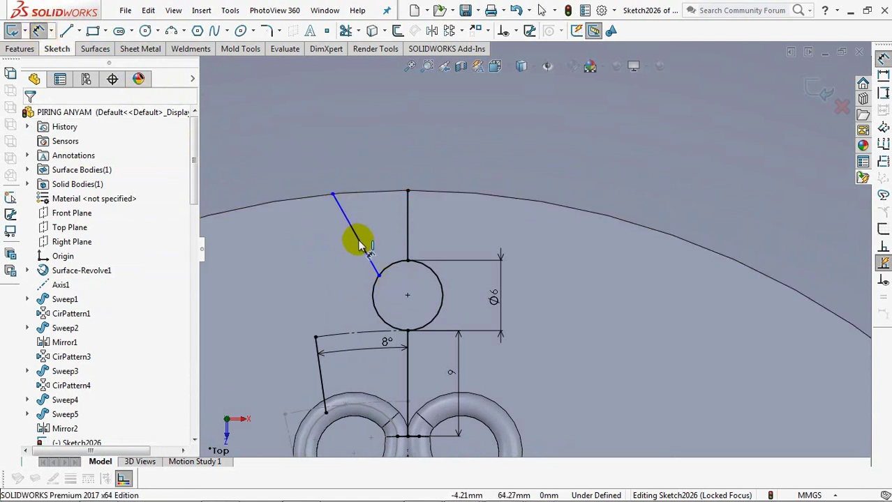
{"action": "left_click", "coordinate": [388, 239]}
{"action": "left_click", "coordinate": [408, 235]}
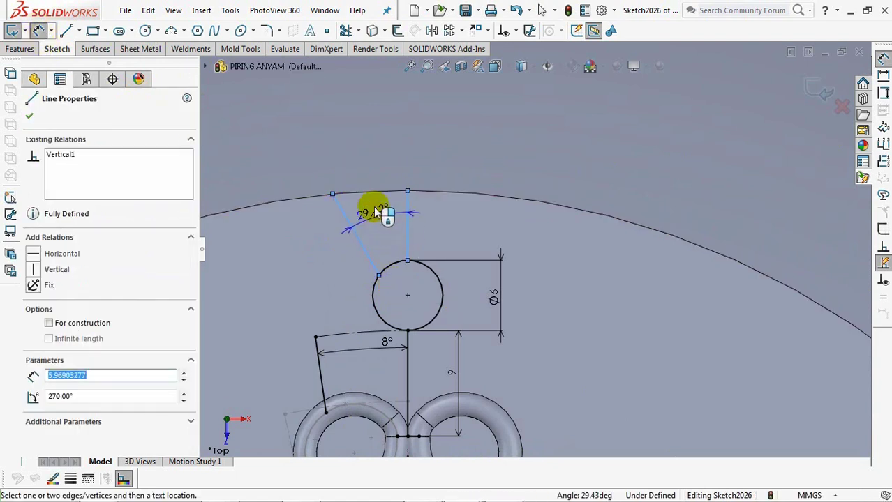
{"action": "left_click", "coordinate": [356, 148]}
{"action": "type", "text": "15"}
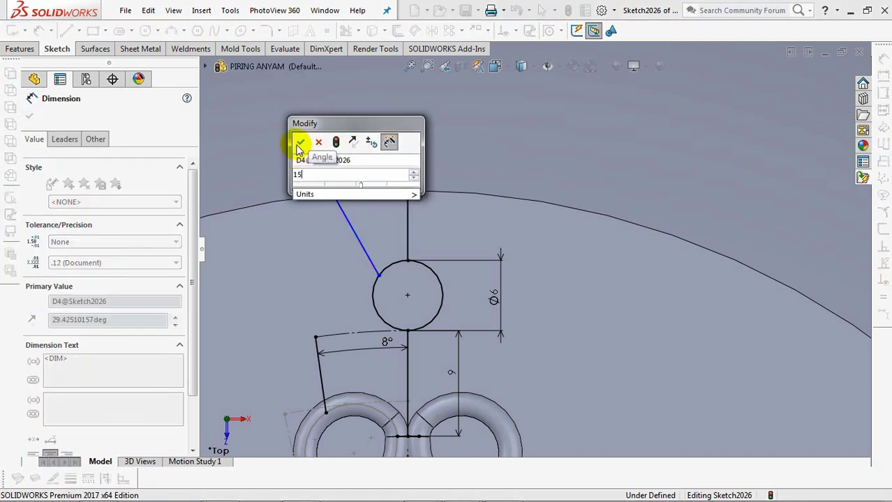
{"action": "left_click", "coordinate": [300, 143]}
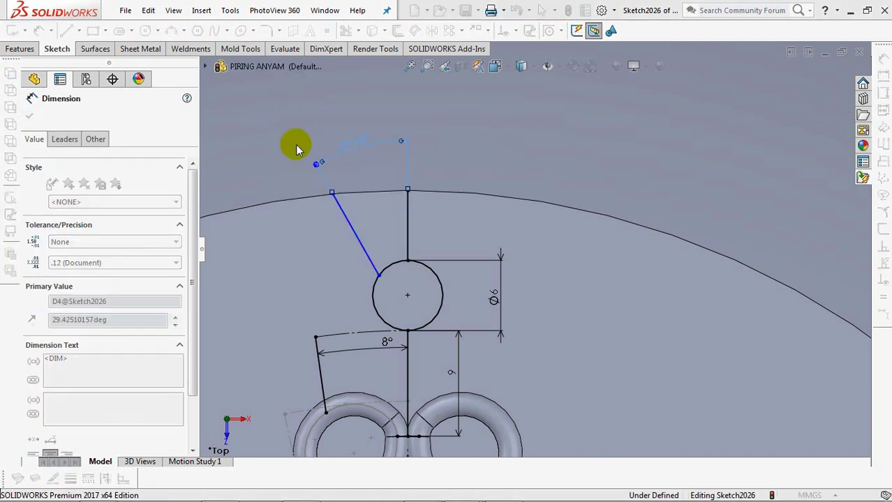
Set a 1.5 mm distance between the slanted line's end point and the vertical line.
{"action": "left_click", "coordinate": [385, 268]}
{"action": "left_click", "coordinate": [390, 233]}
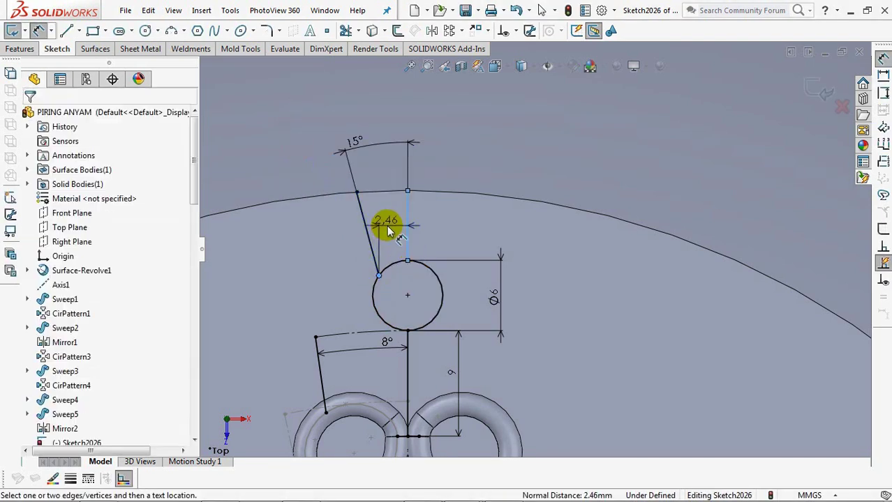
{"action": "left_click", "coordinate": [388, 231]}
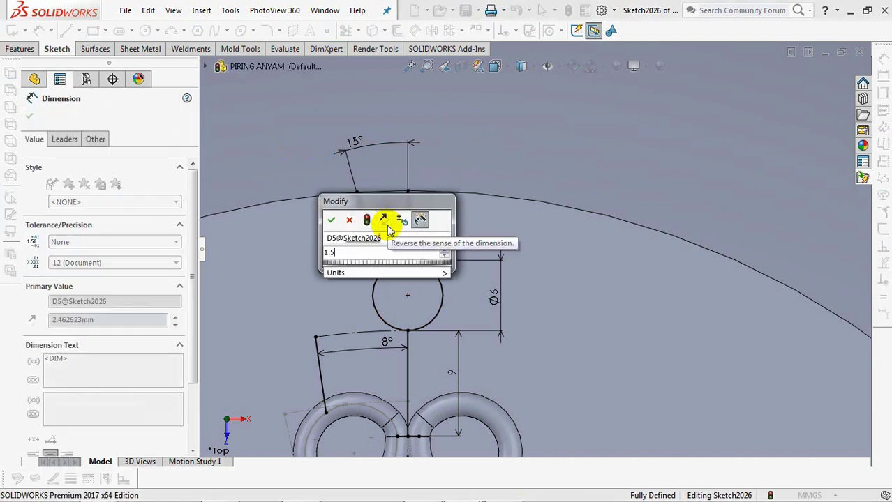
{"action": "type", "text": "1.5"}
{"action": "left_click", "coordinate": [331, 222]}
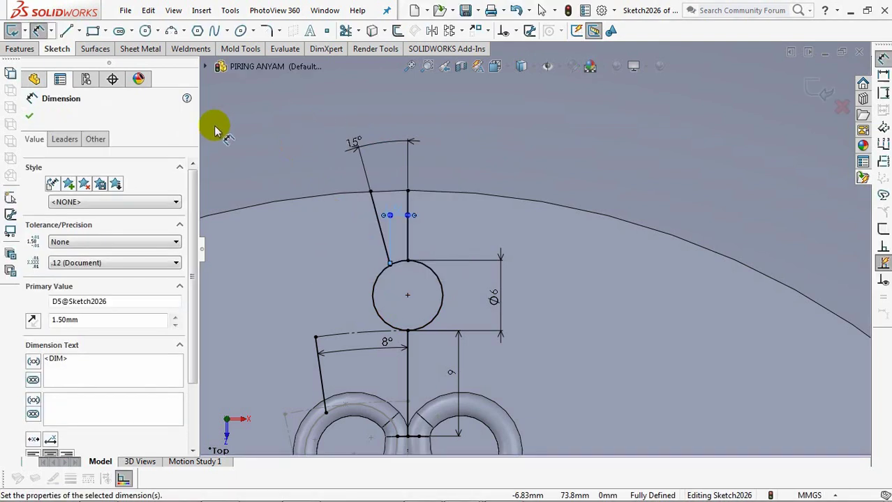
{"action": "left_click", "coordinate": [28, 118]}
Exit the fully defined sketch and shift the view to show more of the loops.
{"action": "left_click", "coordinate": [408, 232]}
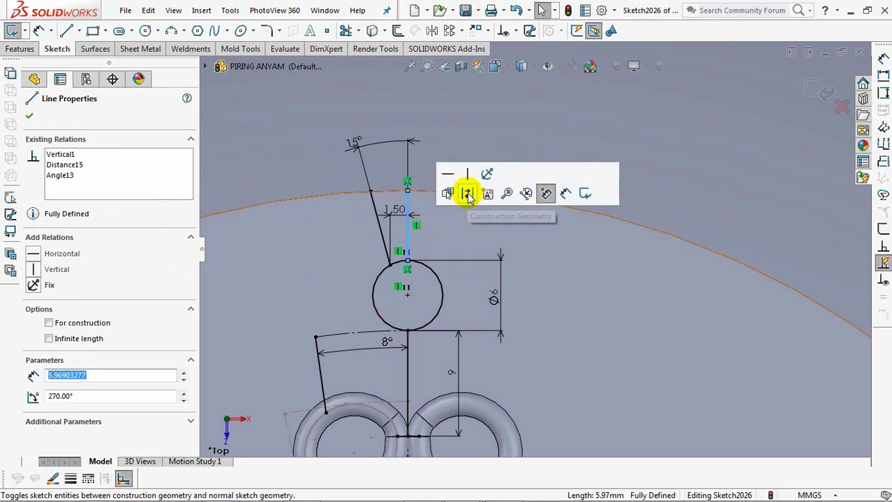
{"action": "key", "text": "Escape"}
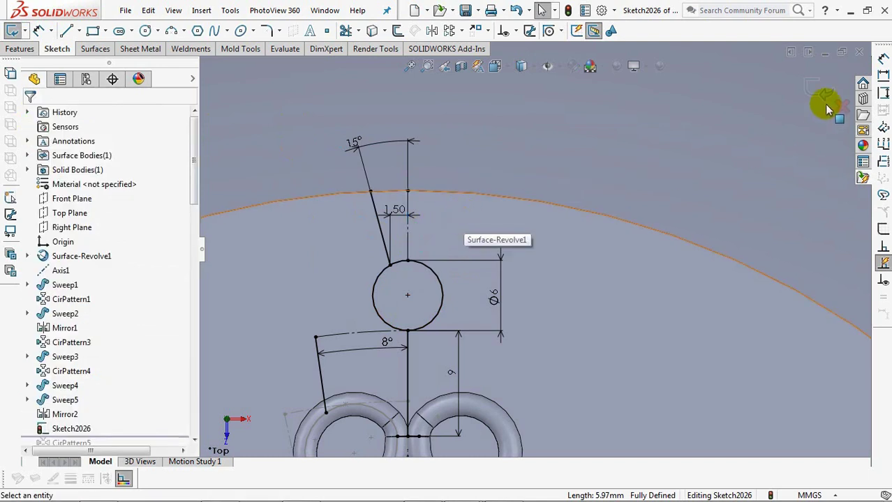
{"action": "left_click", "coordinate": [823, 93]}
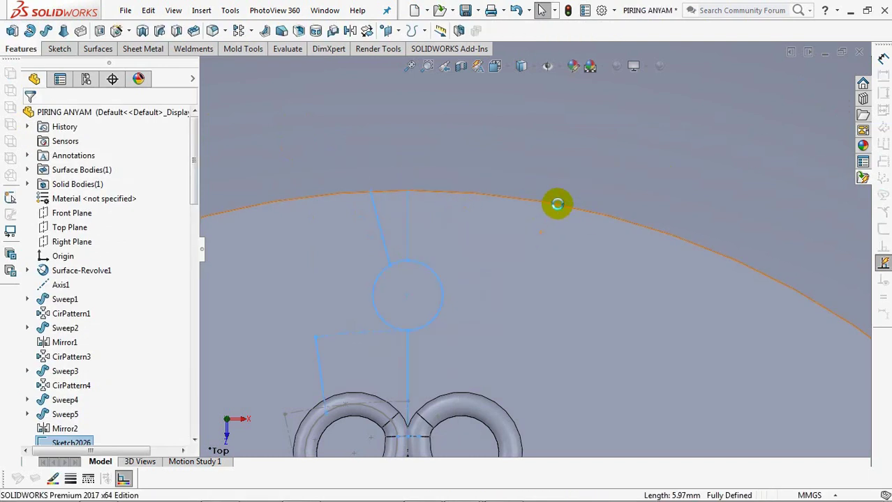
{"action": "left_click", "coordinate": [488, 262]}
{"action": "mouse_move", "coordinate": [487, 259]}
{"action": "middle_mouse_down", "text": "ctrl"}
{"action": "mouse_move", "coordinate": [528, 261]}
{"action": "mouse_move", "coordinate": [531, 213]}
{"action": "middle_mouse_up", "text": "ctrl"}
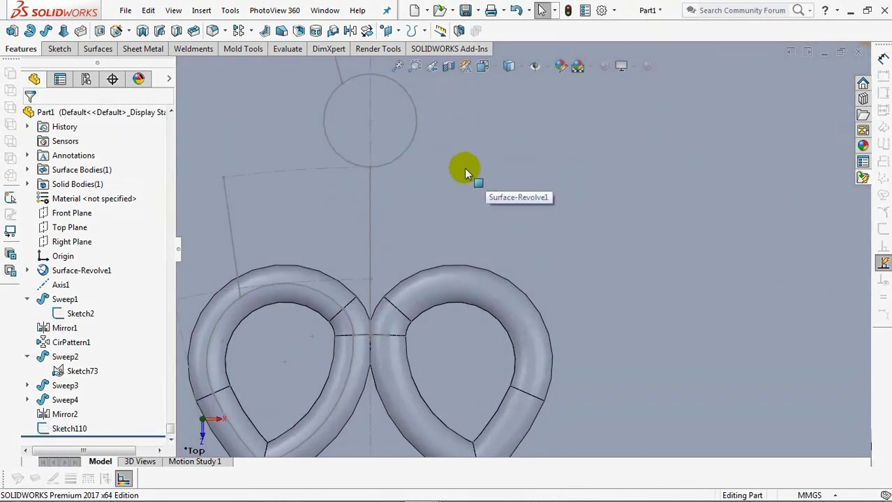
Sweep a 2 mm circular-profile tube along the sketch line joining the two loops.
{"action": "left_click", "coordinate": [47, 31]}
{"action": "left_click", "coordinate": [49, 165]}
{"action": "type", "text": "2"}
{"action": "left_click", "coordinate": [115, 183]}
{"action": "right_click", "coordinate": [129, 183]}
{"action": "left_click", "coordinate": [155, 205]}
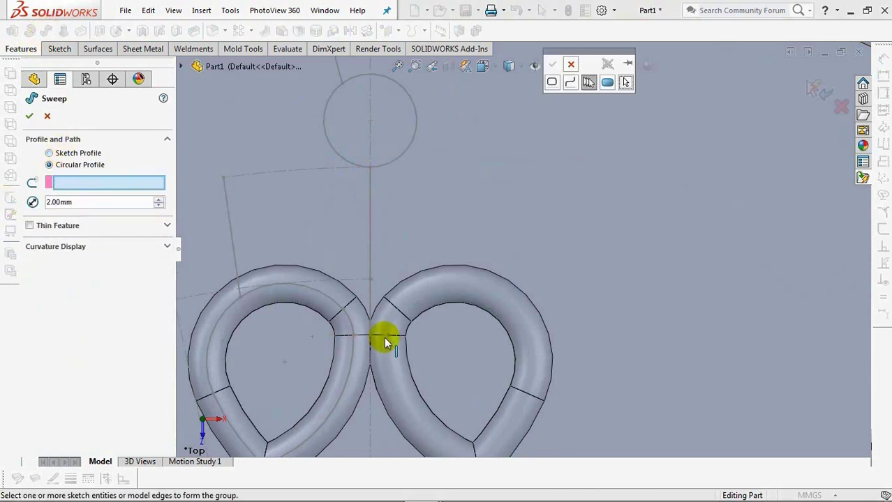
{"action": "left_click", "coordinate": [372, 338]}
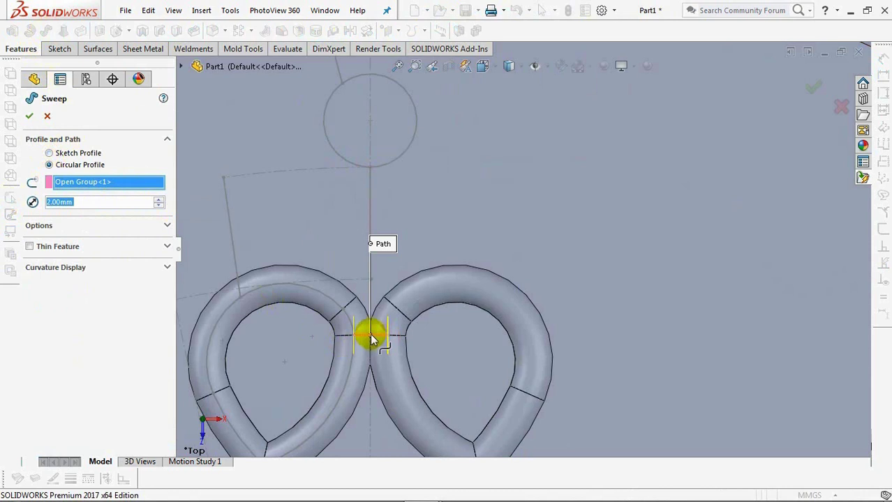
{"action": "left_click", "coordinate": [29, 119]}
{"action": "scroll", "coordinate": [316, 220], "scroll_direction": "up", "scroll_amount": 4}
{"action": "scroll", "coordinate": [358, 200], "scroll_direction": "down", "scroll_amount": 6}
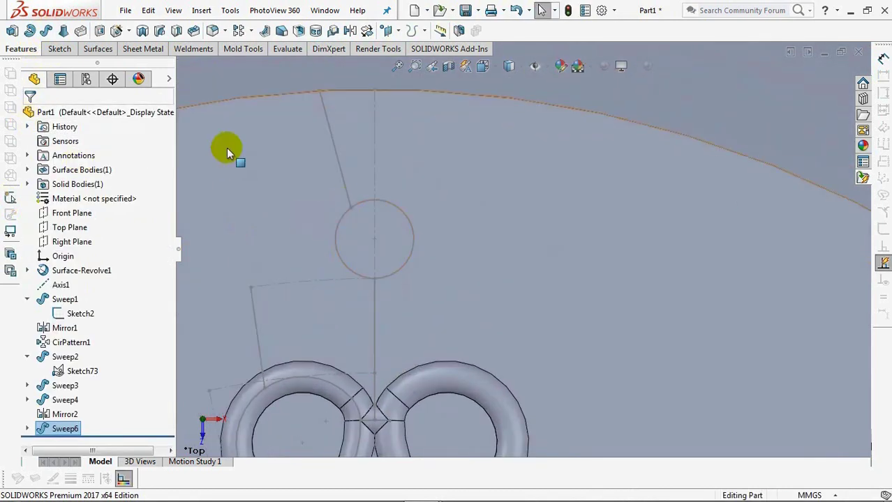
Sweep a 2 mm round tube along the short slanted line rising from the left loop.
{"action": "left_click", "coordinate": [46, 30]}
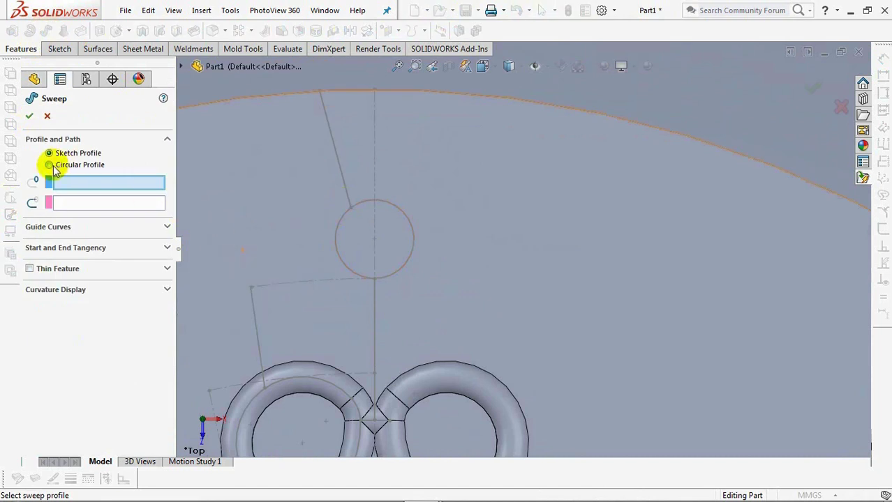
{"action": "left_click", "coordinate": [49, 165]}
{"action": "right_click", "coordinate": [104, 183]}
{"action": "left_click", "coordinate": [157, 208]}
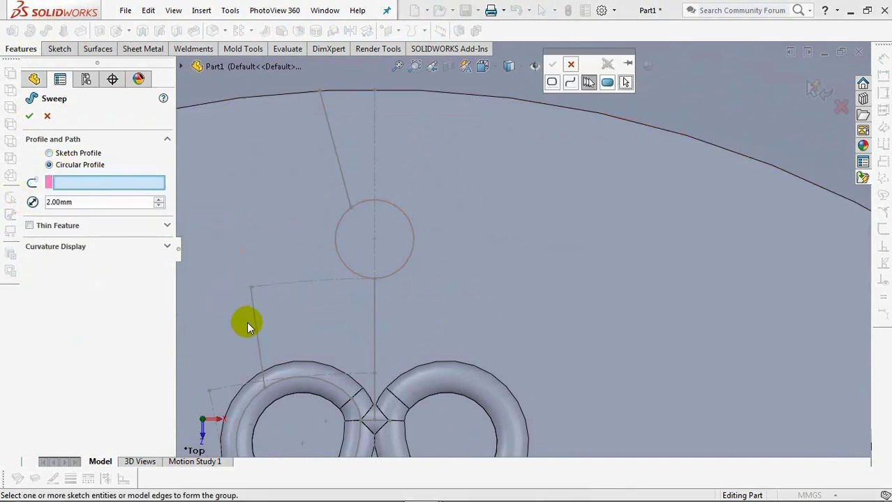
{"action": "left_click", "coordinate": [259, 338]}
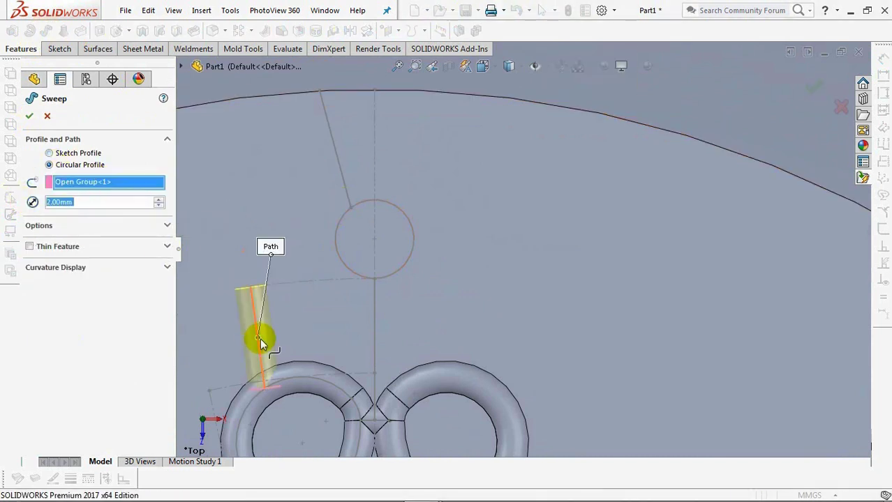
{"action": "left_click", "coordinate": [30, 117]}
{"action": "left_click", "coordinate": [46, 30]}
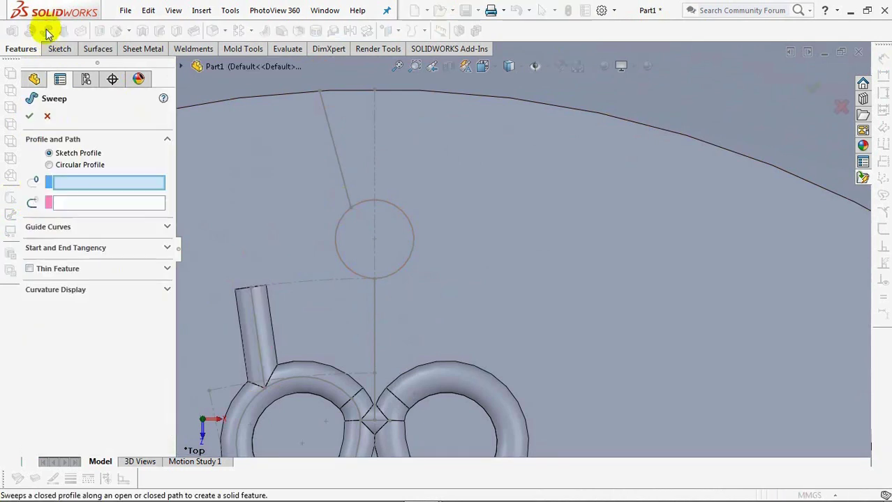
Sweep a 2 mm round stem tube along the vertical line up to the circle.
{"action": "left_click", "coordinate": [48, 165]}
{"action": "type", "text": "2.00mm"}
{"action": "left_click", "coordinate": [124, 183]}
{"action": "right_click", "coordinate": [123, 183]}
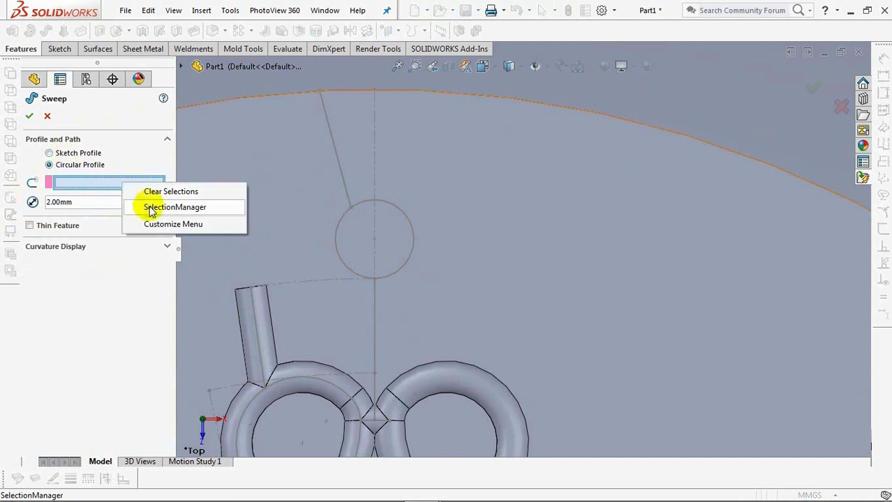
{"action": "left_click", "coordinate": [159, 205]}
{"action": "left_click", "coordinate": [375, 343]}
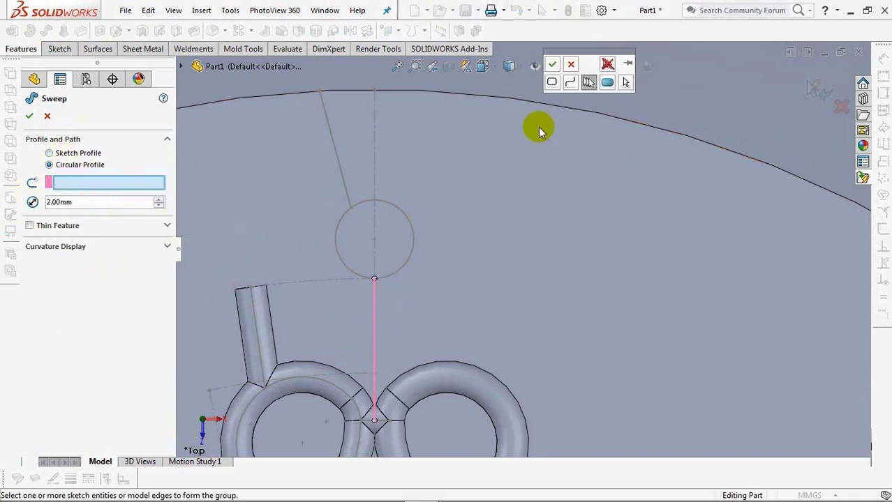
{"action": "left_click", "coordinate": [552, 64]}
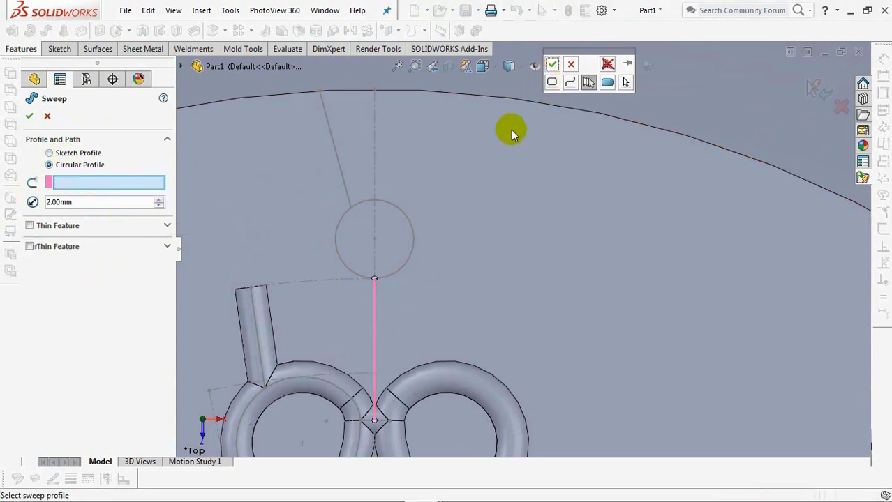
{"action": "left_click", "coordinate": [28, 116]}
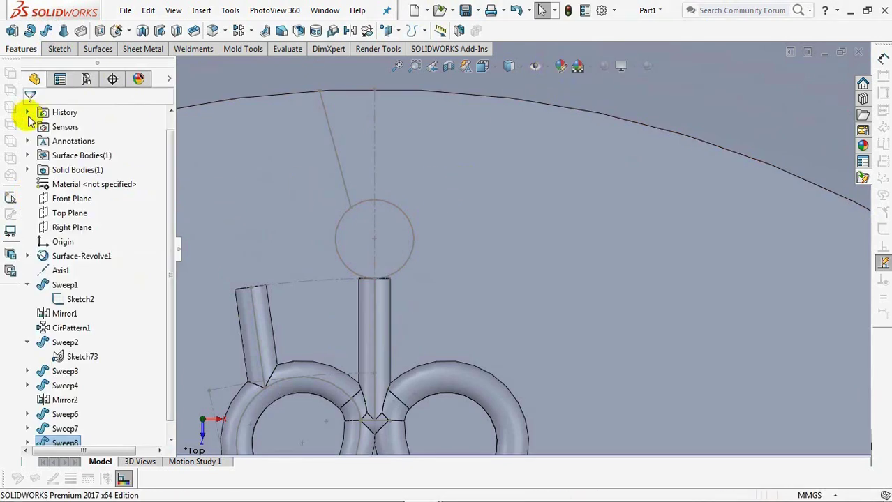
Sweep a 2 mm tube ring along the circle.
{"action": "left_click", "coordinate": [46, 33]}
{"action": "type", "text": "2.00mm"}
{"action": "right_click", "coordinate": [124, 184]}
{"action": "left_click", "coordinate": [171, 205]}
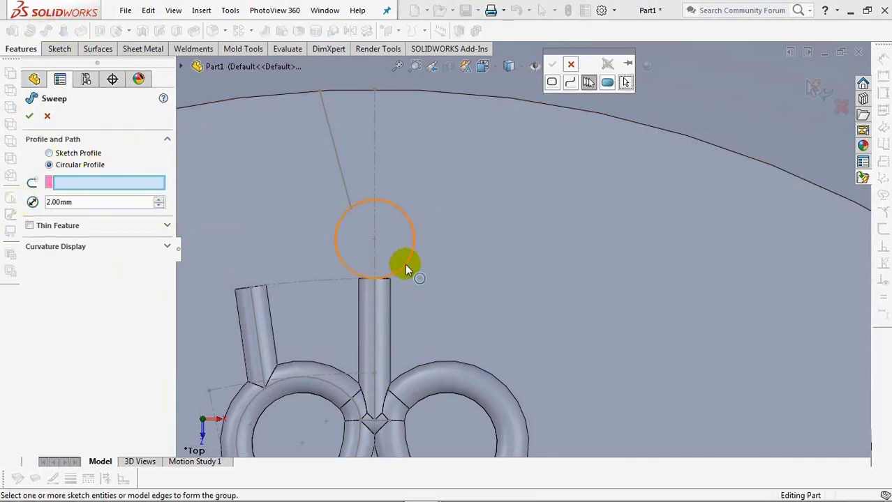
{"action": "left_click", "coordinate": [406, 265]}
{"action": "key", "text": "Return"}
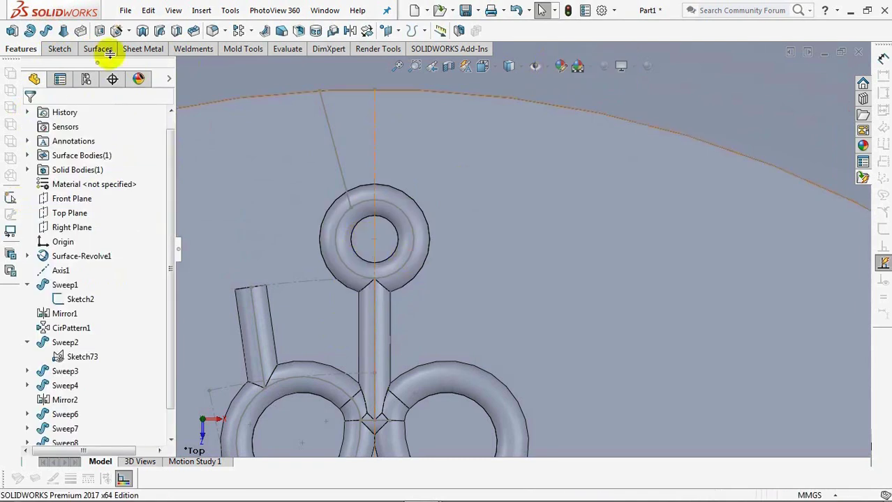
Sweep a 2 mm tube along the slanted line from the ring to the bowl rim.
{"action": "left_click", "coordinate": [46, 30]}
{"action": "left_click", "coordinate": [48, 165]}
{"action": "double_click", "coordinate": [75, 202]}
{"action": "type", "text": "2"}
{"action": "right_click", "coordinate": [133, 183]}
{"action": "left_click", "coordinate": [159, 202]}
{"action": "left_click", "coordinate": [344, 179]}
{"action": "right_click", "coordinate": [285, 179]}
{"action": "left_click", "coordinate": [27, 116]}
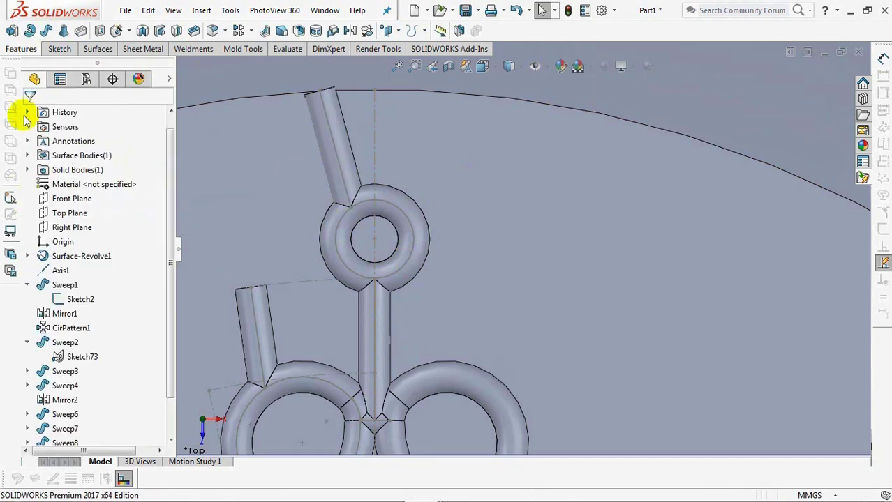
{"action": "middle_click_drag", "start_coordinate": [453, 260], "coordinate": [471, 228], "text": "ctrl"}
{"action": "scroll", "coordinate": [481, 218], "scroll_direction": "up", "scroll_amount": 2}
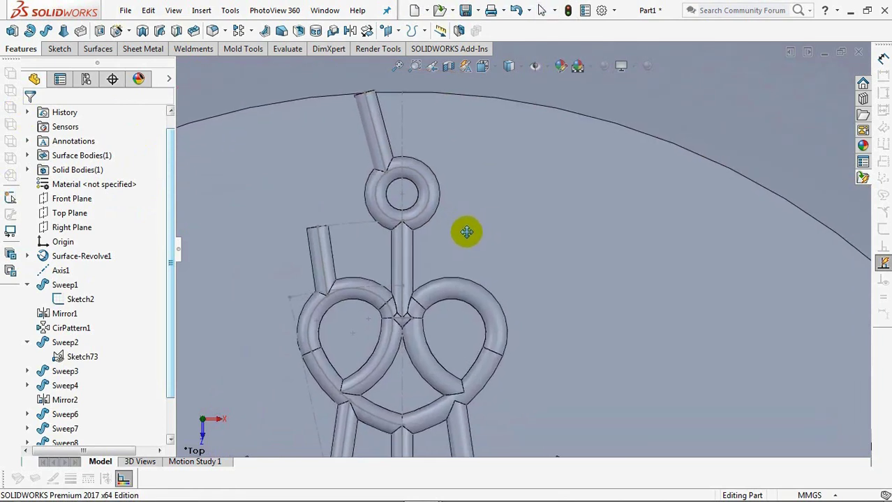
Mirror the left slanted tube Sweep7 across the Right Plane.
{"action": "left_click", "coordinate": [72, 185]}
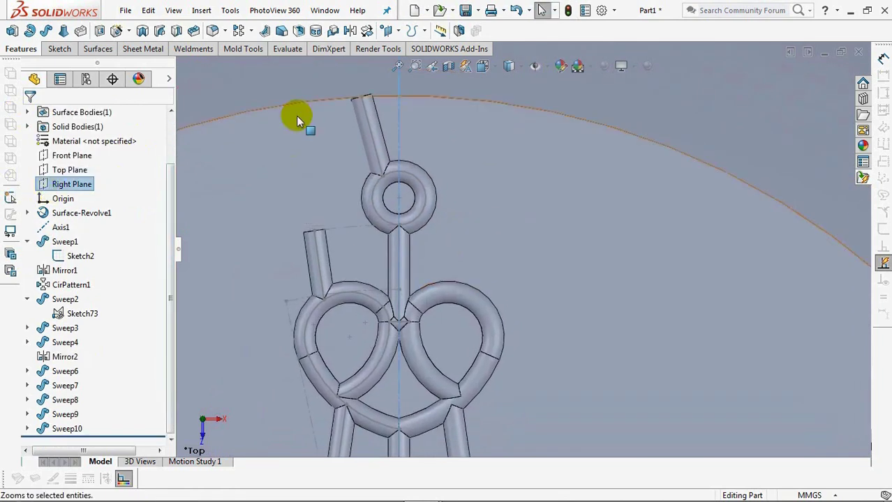
{"action": "left_click", "coordinate": [350, 31]}
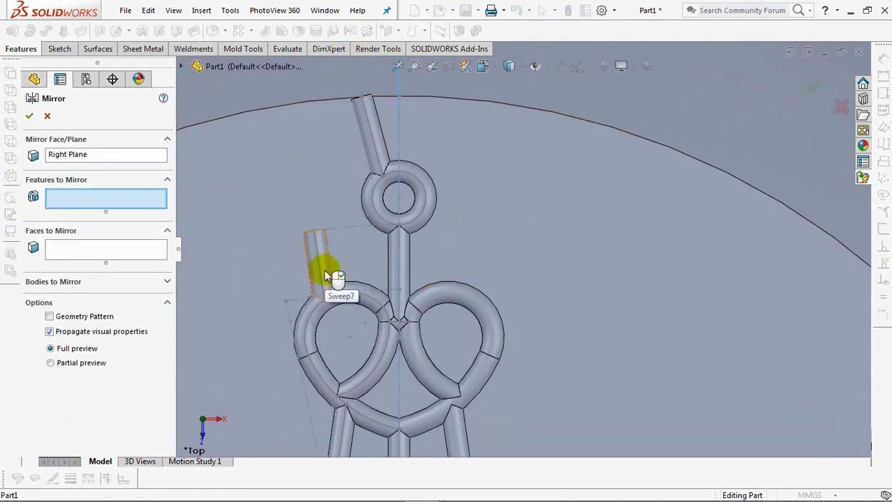
{"action": "left_click", "coordinate": [324, 269]}
{"action": "right_click", "coordinate": [328, 272]}
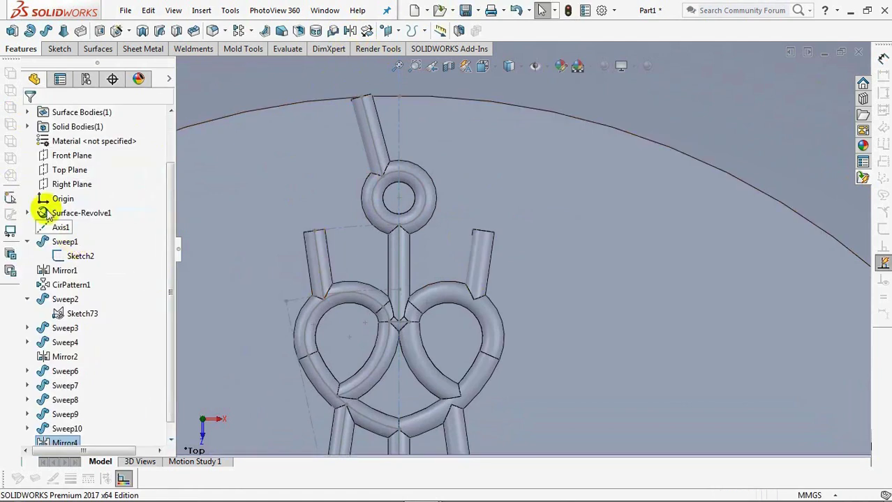
Mirror the rim-reaching tube across the Right Plane.
{"action": "left_click", "coordinate": [56, 185]}
{"action": "left_click", "coordinate": [350, 31]}
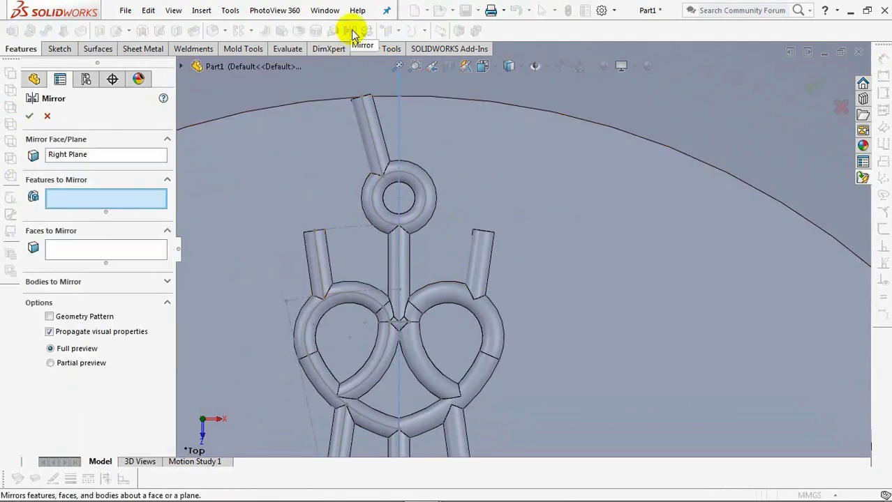
{"action": "left_click", "coordinate": [375, 128]}
{"action": "right_click", "coordinate": [375, 129]}
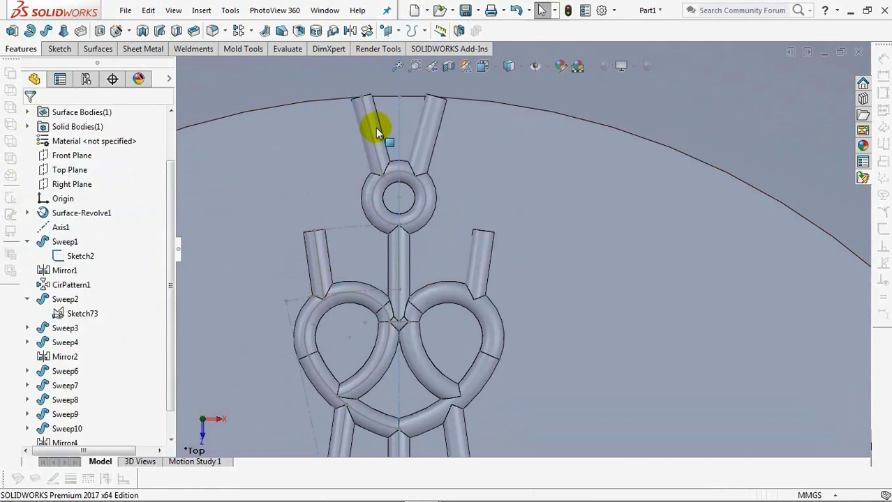
{"action": "middle_click_drag", "start_coordinate": [515, 297], "coordinate": [545, 222], "text": "ctrl"}
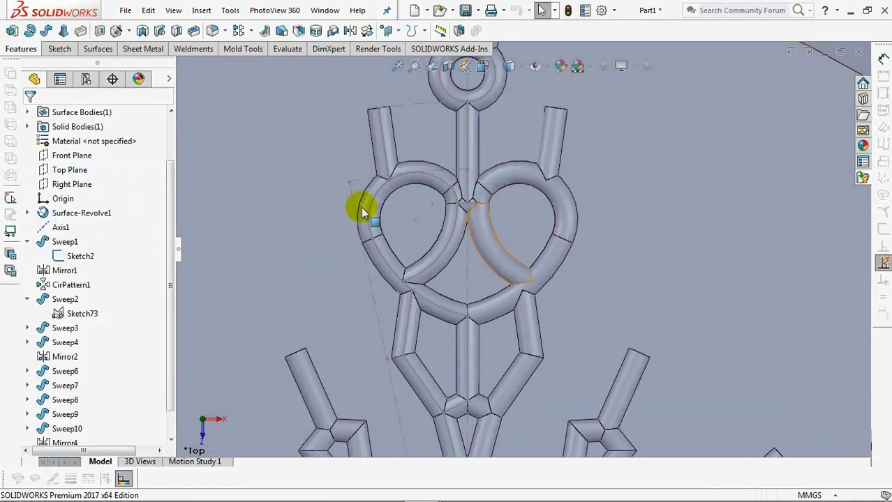
Circular-pattern Mirror2, Sweep8 and Mirror4 around Axis1: 15 instances, equal spacing over 360°.
{"action": "left_click", "coordinate": [249, 30]}
{"action": "left_click", "coordinate": [273, 58]}
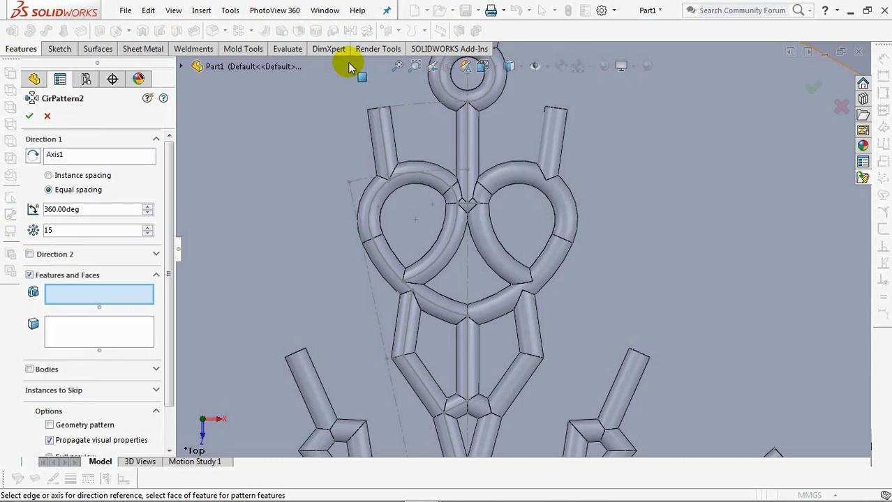
{"action": "left_click", "coordinate": [528, 368]}
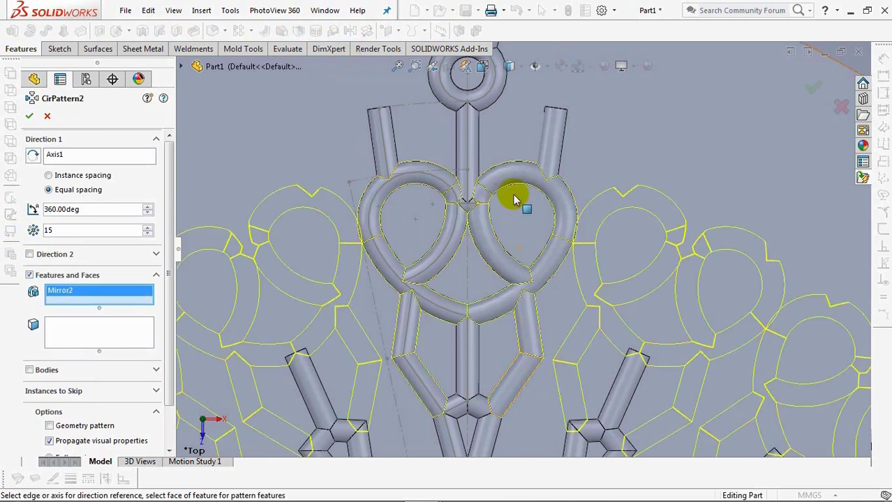
{"action": "left_click", "coordinate": [477, 157]}
{"action": "left_click", "coordinate": [558, 154]}
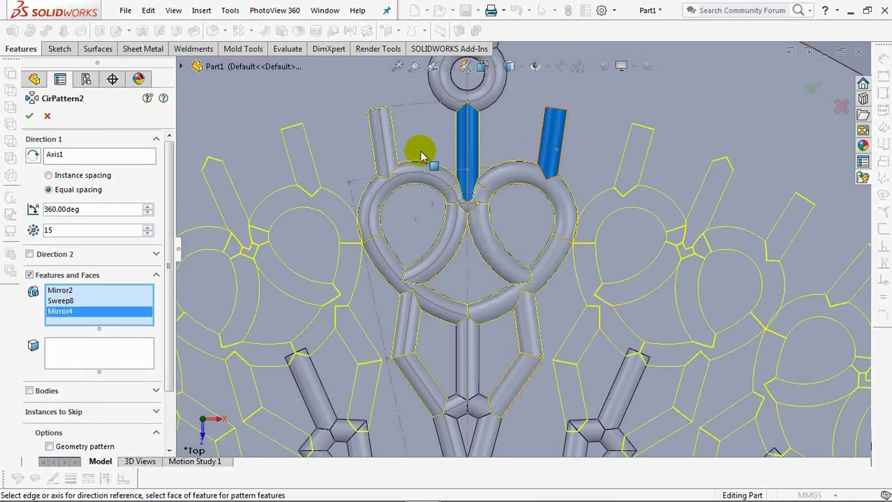
{"action": "left_click", "coordinate": [29, 118]}
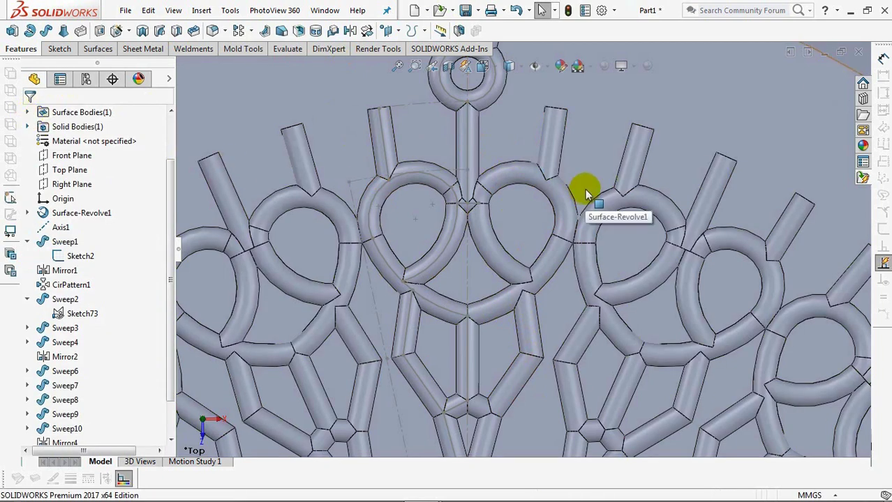
{"action": "scroll", "coordinate": [583, 197], "scroll_direction": "up", "scroll_amount": 3}
{"action": "scroll", "coordinate": [597, 303], "scroll_direction": "up", "scroll_amount": 2}
{"action": "left_click", "coordinate": [252, 31]}
{"action": "left_click", "coordinate": [311, 62]}
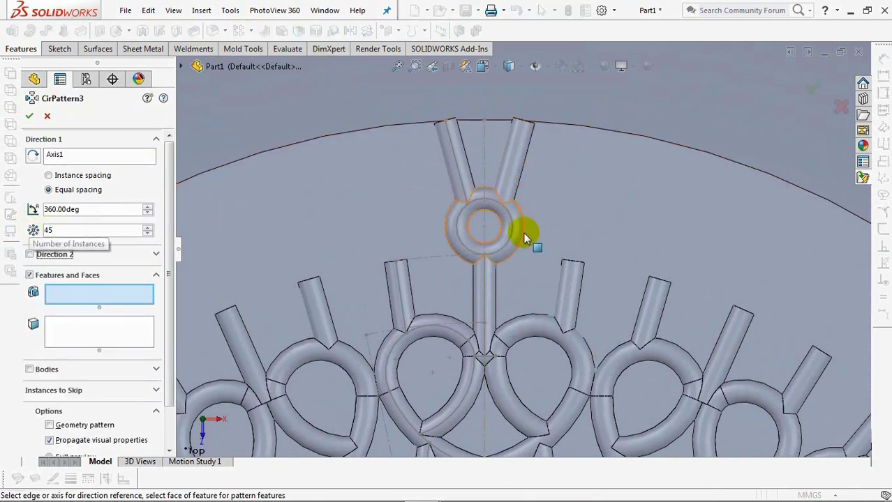
Add the Mirror5 rim tubes and Sweep9 ring to a 45-instance, 360° circular pattern around Axis1.
{"action": "left_click", "coordinate": [511, 178]}
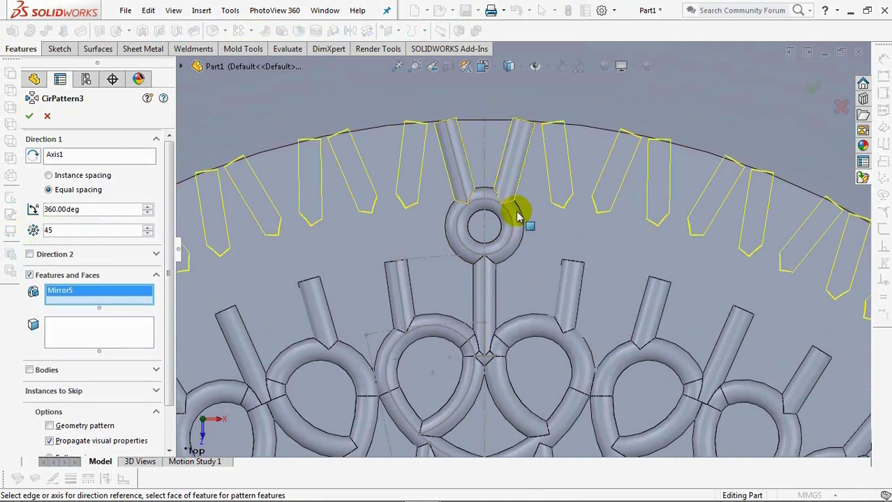
{"action": "left_click", "coordinate": [516, 212]}
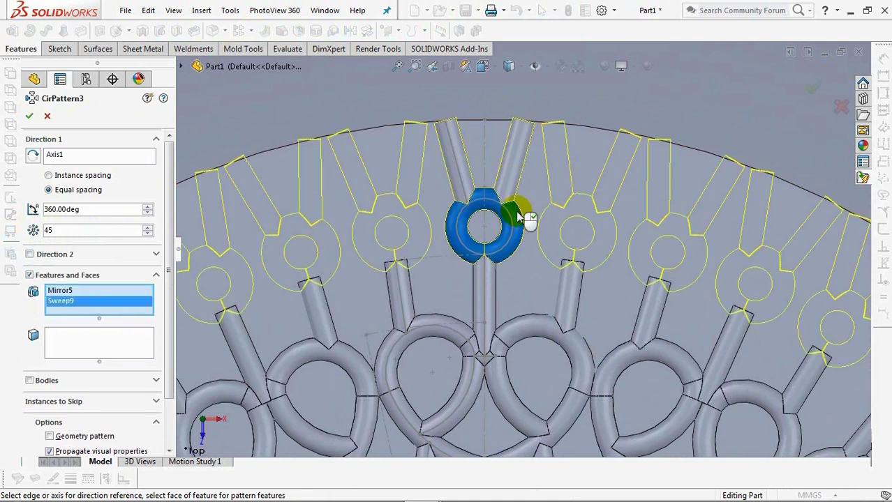
{"action": "left_click", "coordinate": [809, 85]}
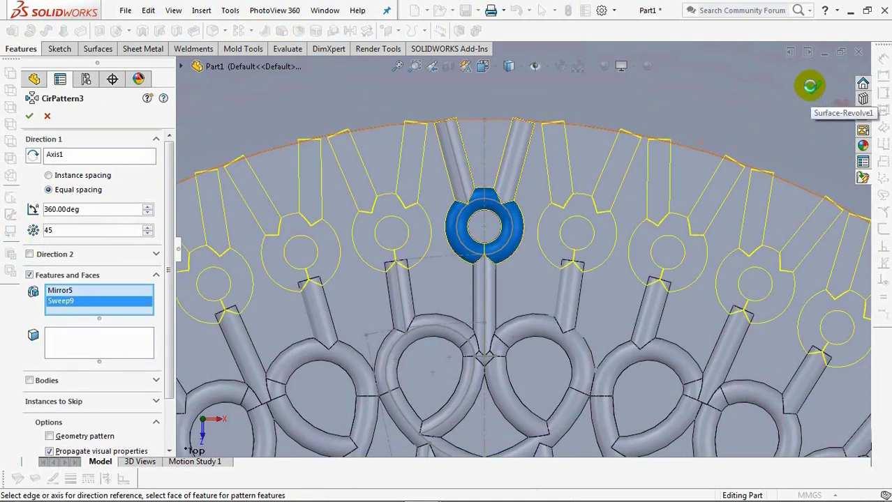
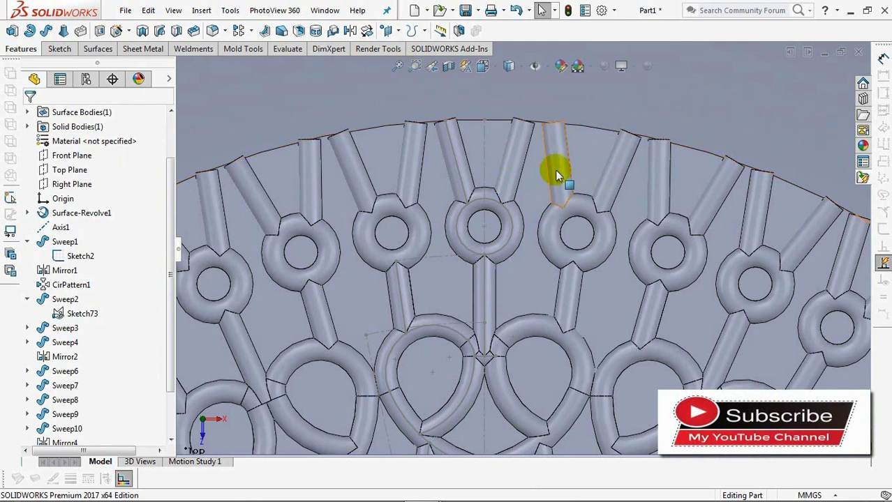
Start a new sketch on the disc face and hide Sketch73.
{"action": "scroll", "coordinate": [552, 209], "scroll_direction": "up", "scroll_amount": 5}
{"action": "middle_click_drag", "start_coordinate": [552, 243], "coordinate": [565, 155], "text": "ctrl"}
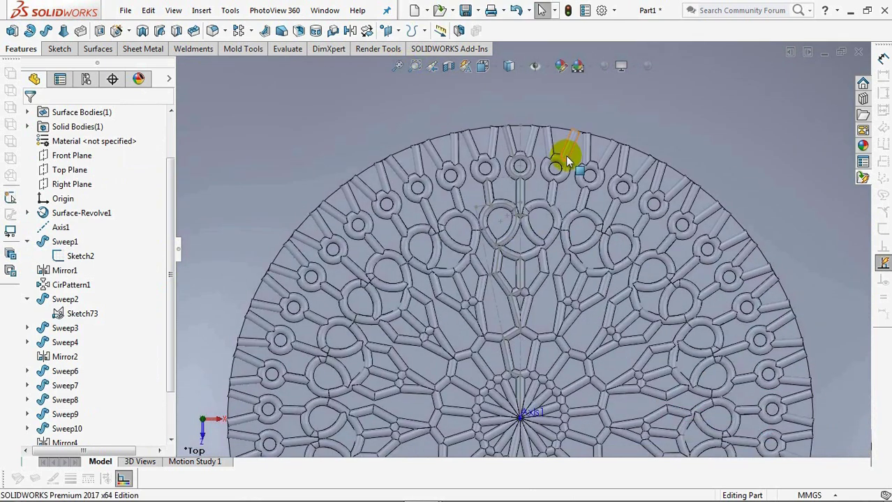
{"action": "scroll", "coordinate": [521, 212], "scroll_direction": "down", "scroll_amount": 3}
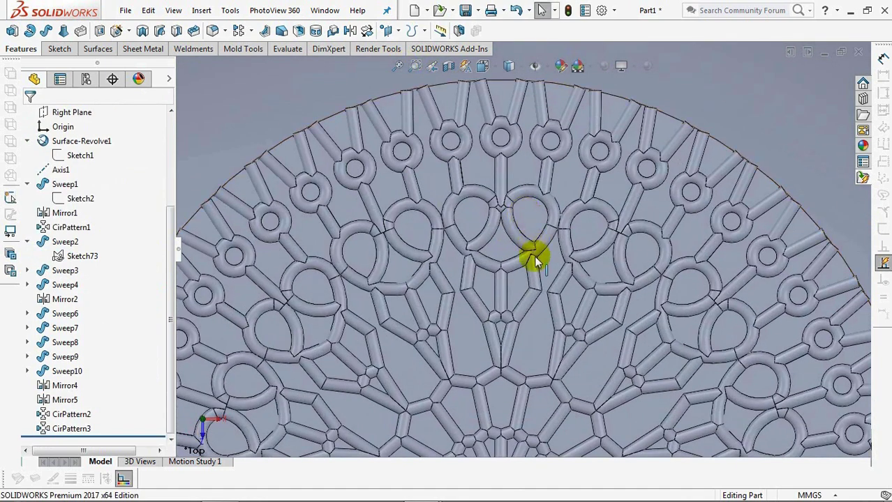
{"action": "left_click", "coordinate": [465, 340]}
{"action": "left_click", "coordinate": [522, 301]}
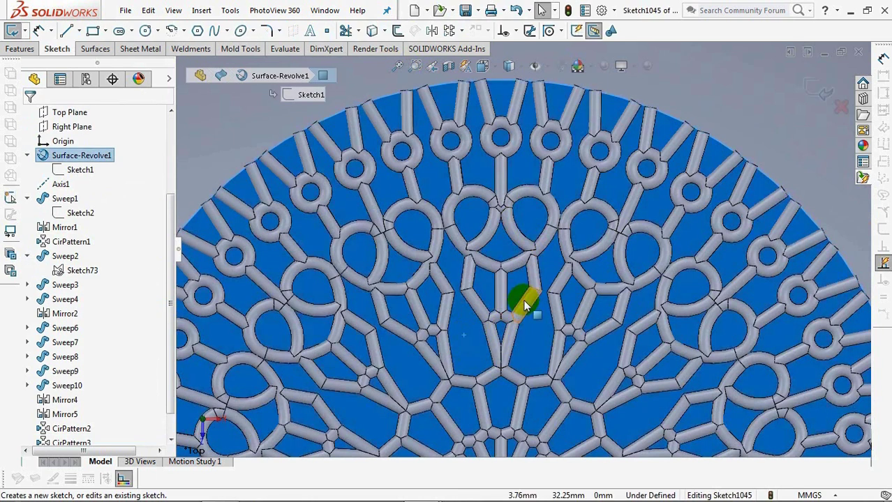
{"action": "scroll", "coordinate": [480, 328], "scroll_direction": "down", "scroll_amount": 2}
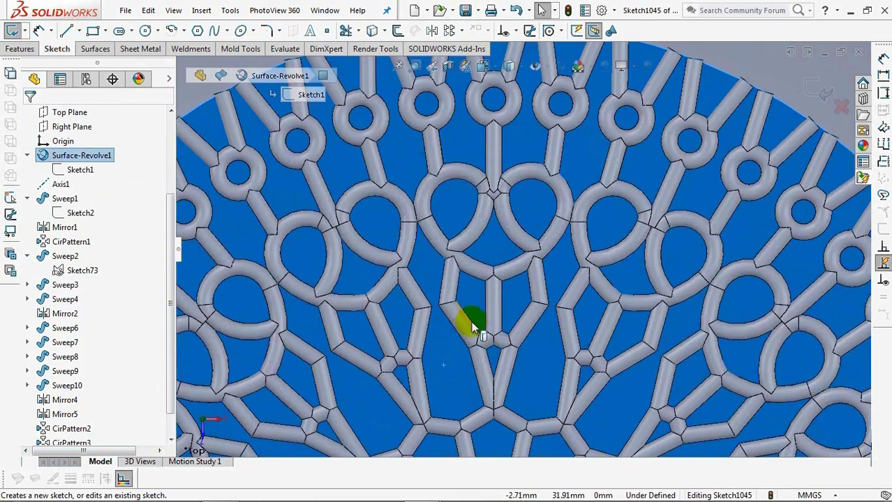
{"action": "scroll", "coordinate": [476, 247], "scroll_direction": "up", "scroll_amount": 3}
{"action": "scroll", "coordinate": [466, 245], "scroll_direction": "down", "scroll_amount": 3}
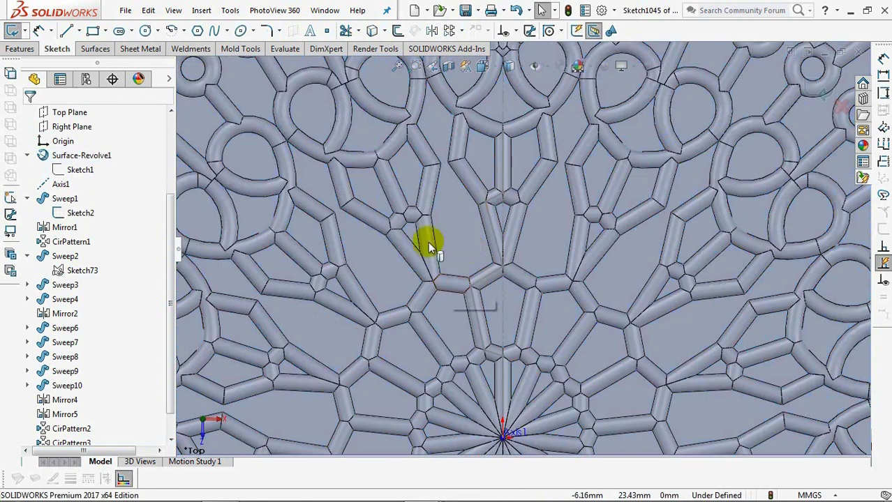
{"action": "left_click", "coordinate": [64, 273]}
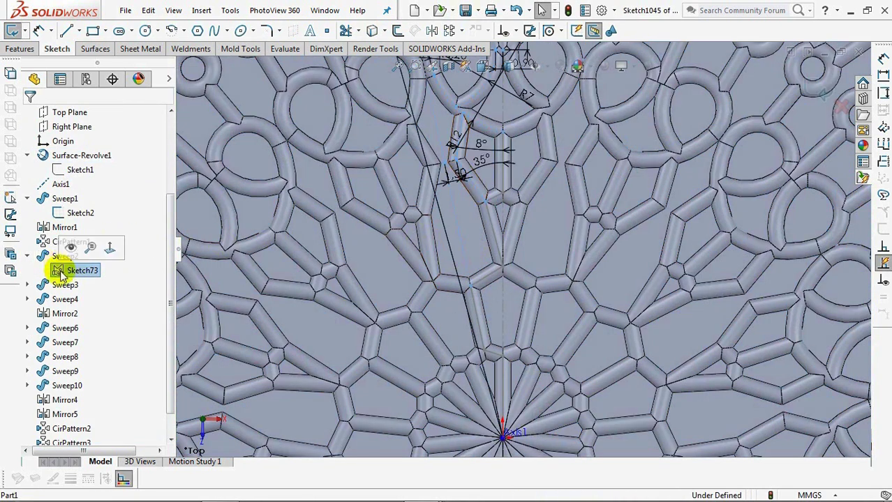
{"action": "left_click", "coordinate": [68, 249]}
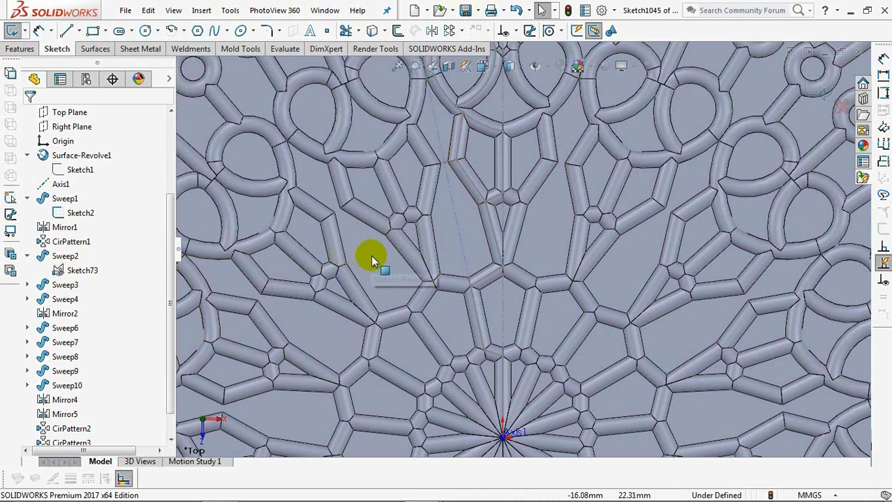
Draw a centre-point arc from the pattern axis across the gap between neighbouring ribs.
{"action": "left_click", "coordinate": [184, 31]}
{"action": "left_click", "coordinate": [213, 47]}
{"action": "left_click", "coordinate": [504, 438]}
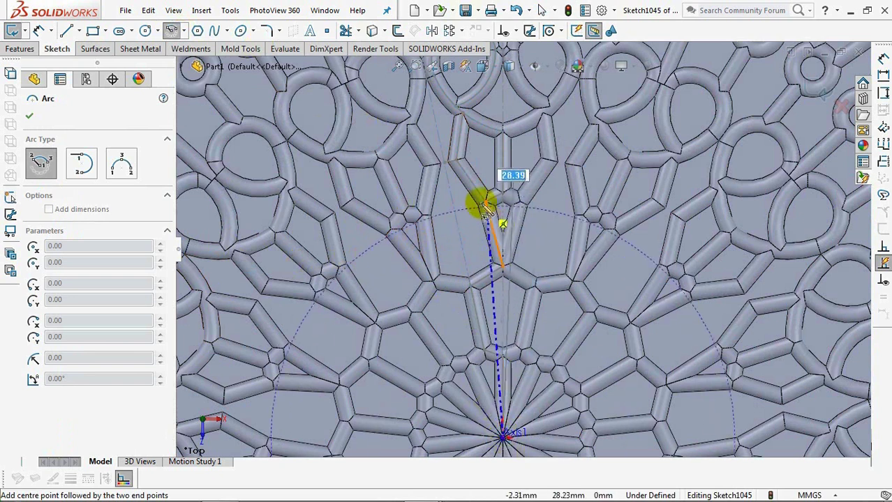
{"action": "left_click", "coordinate": [472, 183]}
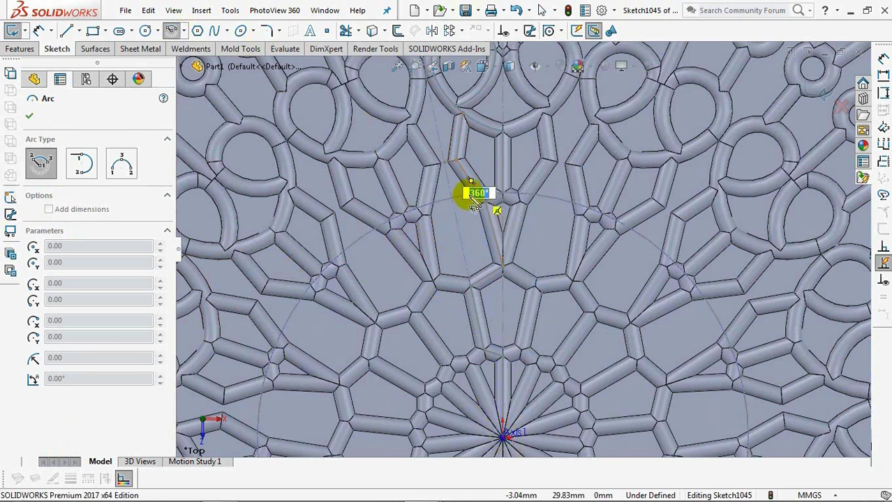
{"action": "left_click", "coordinate": [423, 206]}
{"action": "right_click", "coordinate": [422, 201]}
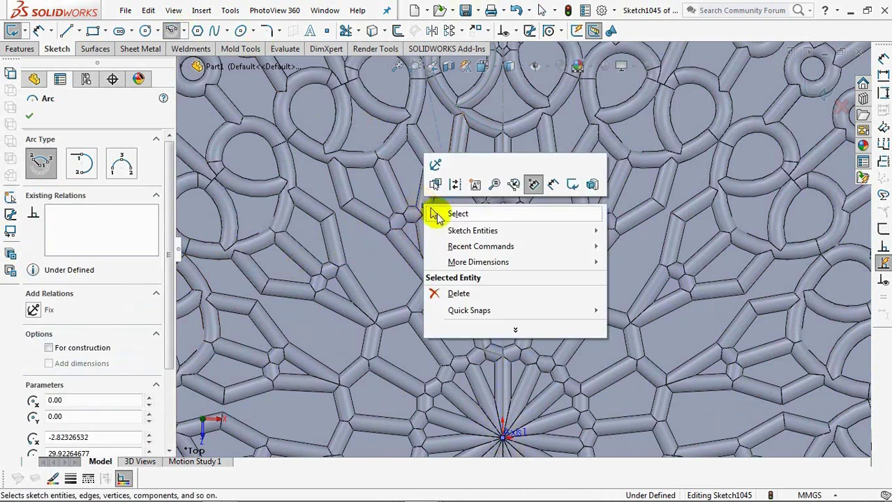
{"action": "left_click", "coordinate": [448, 212]}
Draw a second centre-point arc from the axis, higher up between the same ribs.
{"action": "left_click", "coordinate": [183, 30]}
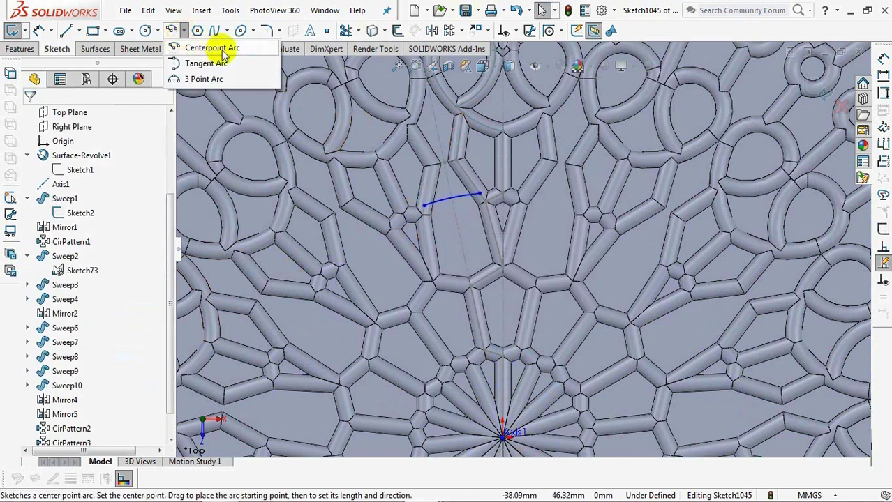
{"action": "left_click", "coordinate": [210, 45]}
{"action": "left_click", "coordinate": [503, 436]}
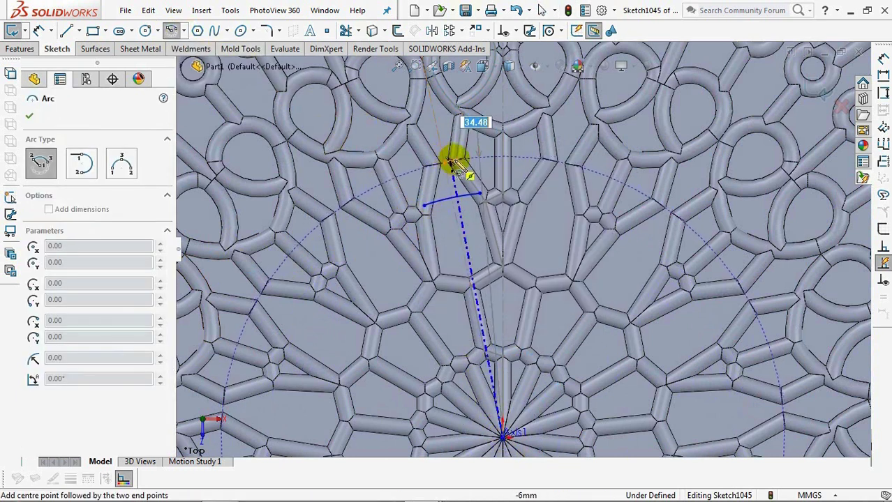
{"action": "left_click", "coordinate": [458, 163]}
{"action": "left_click", "coordinate": [432, 171]}
{"action": "right_click", "coordinate": [435, 162]}
{"action": "left_click", "coordinate": [452, 173]}
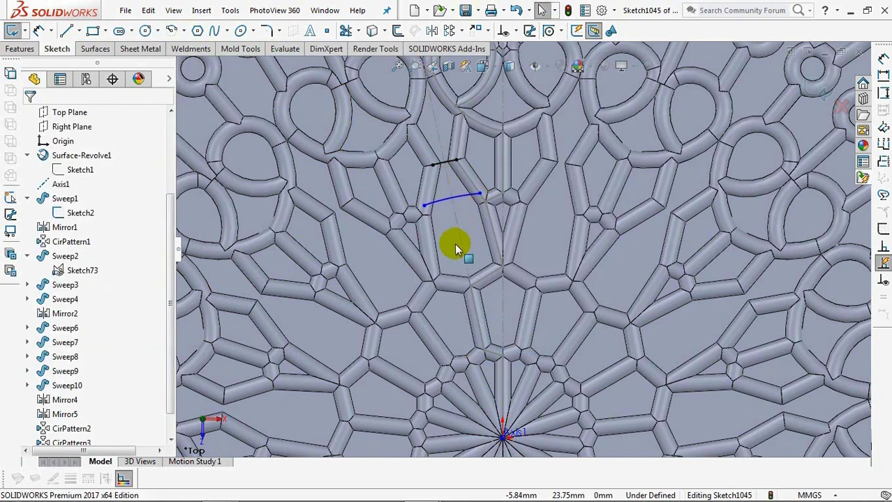
Offset the rib edge beside the arcs and fix the lower arc at radius 30 mm.
{"action": "left_click", "coordinate": [398, 30]}
{"action": "left_click", "coordinate": [435, 194]}
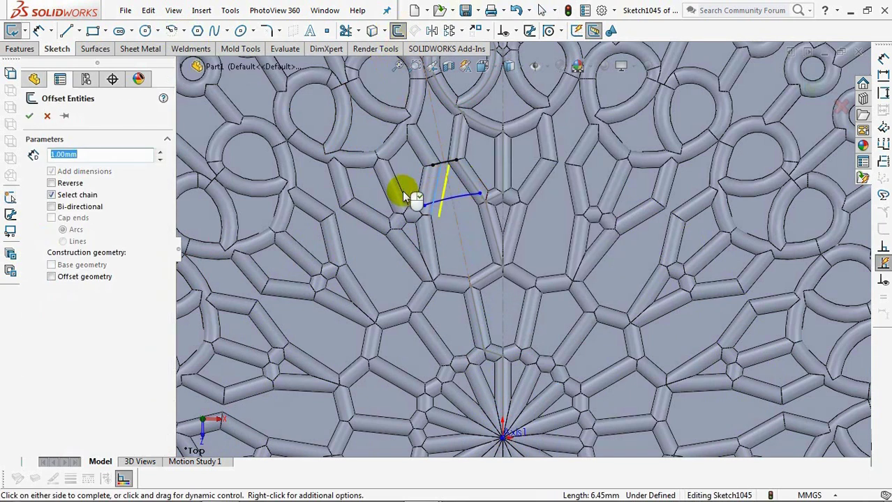
{"action": "left_click", "coordinate": [29, 116]}
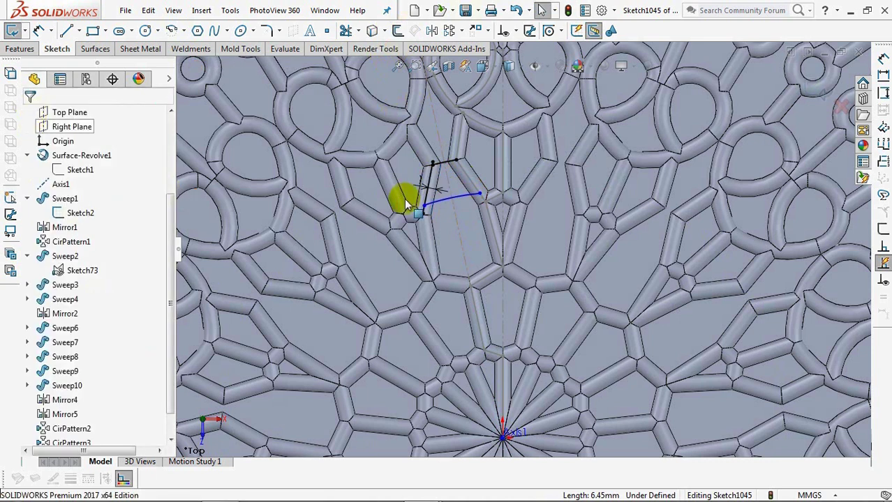
{"action": "left_click", "coordinate": [408, 143]}
{"action": "scroll", "coordinate": [414, 145], "scroll_direction": "down", "scroll_amount": 1}
{"action": "scroll", "coordinate": [408, 112], "scroll_direction": "down", "scroll_amount": 3}
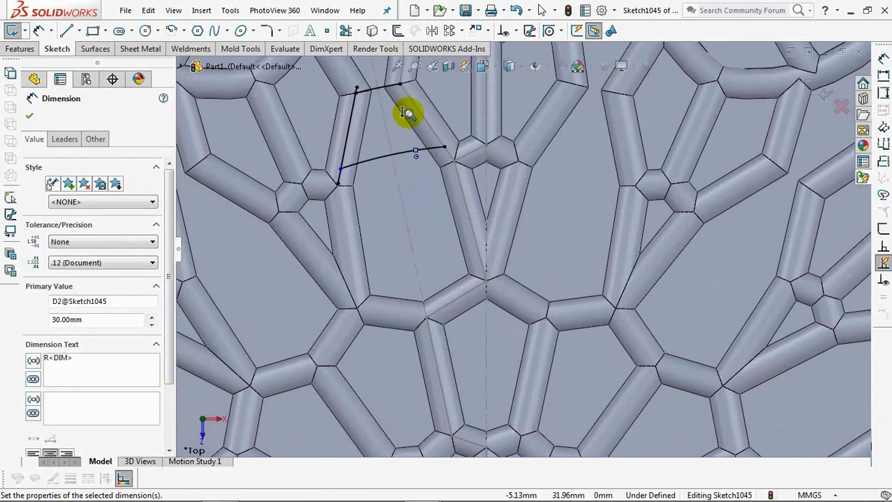
{"action": "middle_click_drag", "start_coordinate": [368, 127], "coordinate": [393, 241], "text": "ctrl"}
{"action": "scroll", "coordinate": [391, 237], "scroll_direction": "down", "scroll_amount": 3}
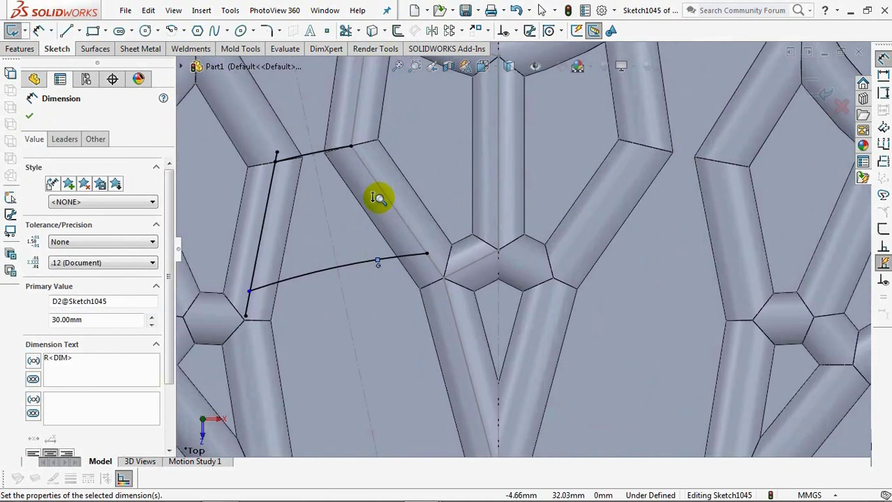
{"action": "left_click", "coordinate": [29, 115]}
Make the joining line construction geometry, trim the sketch, and exit it.
{"action": "left_click", "coordinate": [271, 199]}
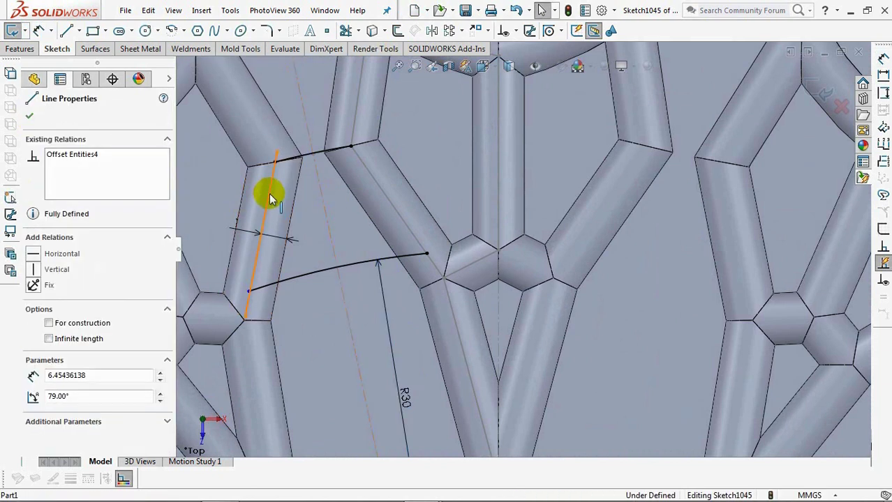
{"action": "left_click", "coordinate": [325, 155]}
{"action": "key", "text": "Escape"}
{"action": "left_click", "coordinate": [346, 30]}
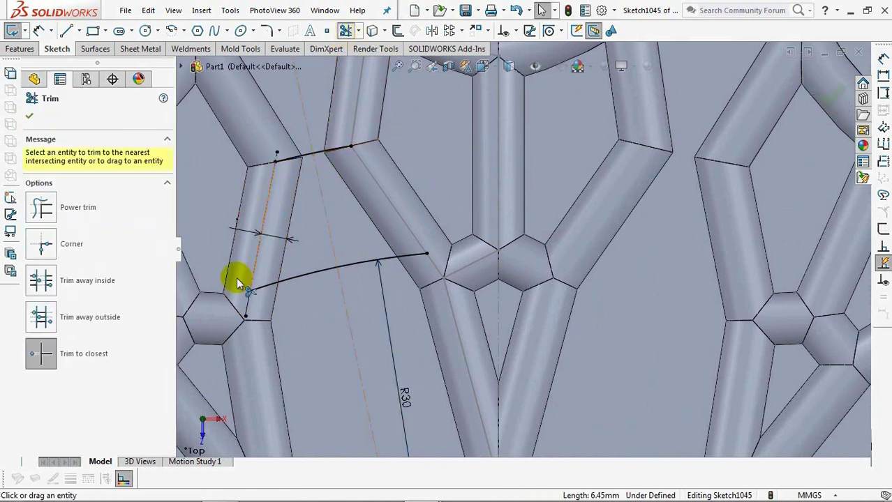
{"action": "left_click", "coordinate": [31, 117]}
{"action": "left_click", "coordinate": [17, 50]}
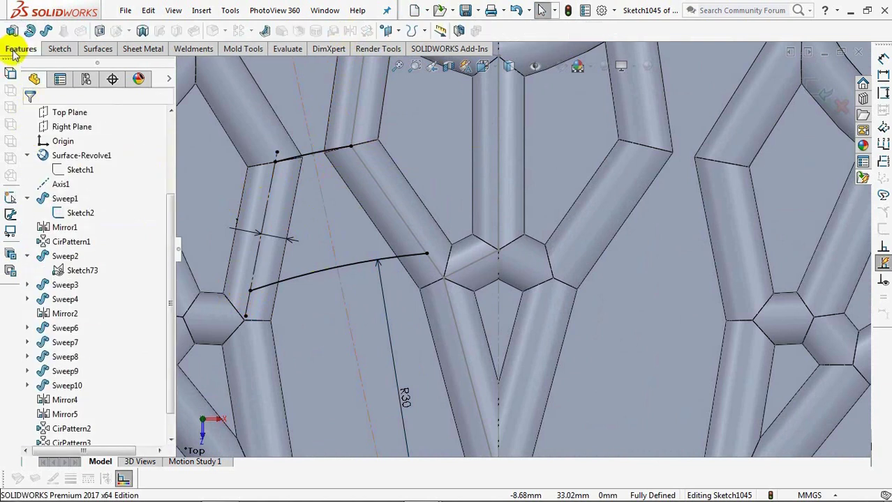
{"action": "left_click", "coordinate": [825, 89]}
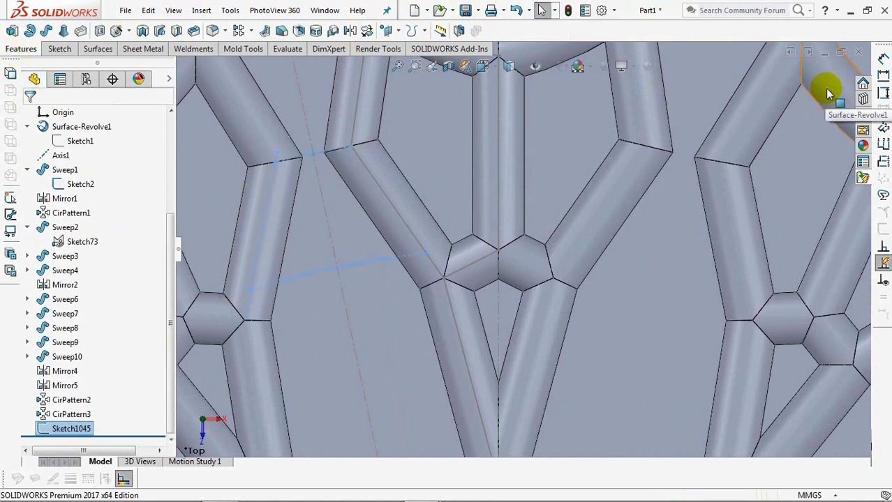
Sweep a 2 mm circular profile along the lower R30 arc, creating Sweep13.
{"action": "left_click", "coordinate": [46, 30]}
{"action": "left_click", "coordinate": [49, 165]}
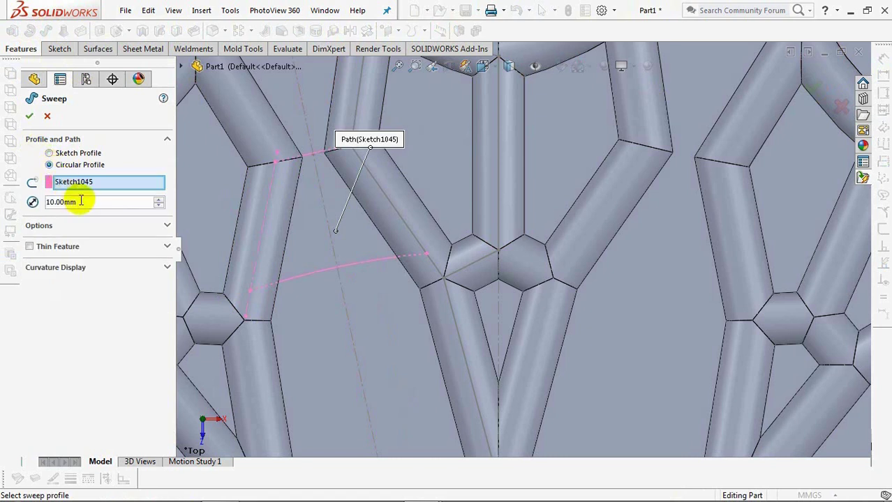
{"action": "type", "text": "2"}
{"action": "right_click", "coordinate": [98, 182]}
{"action": "left_click", "coordinate": [133, 189]}
{"action": "right_click", "coordinate": [115, 189]}
{"action": "left_click", "coordinate": [154, 207]}
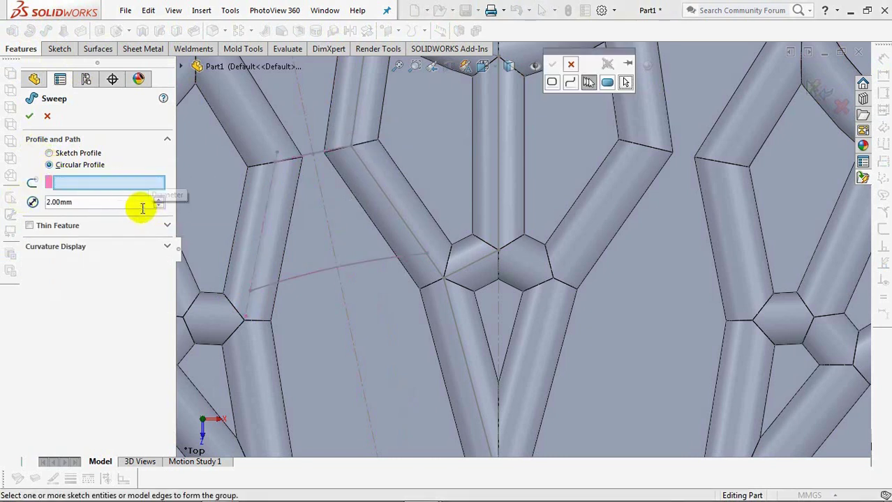
{"action": "left_click", "coordinate": [381, 265]}
{"action": "right_click", "coordinate": [376, 262]}
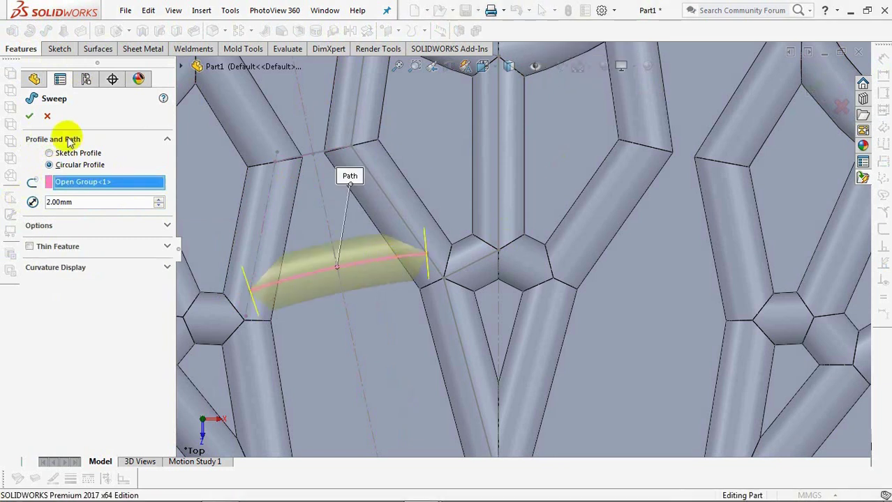
{"action": "left_click", "coordinate": [29, 116]}
Show Sketch1045 again from under Sweep13.
{"action": "left_click", "coordinate": [27, 429]}
{"action": "left_click", "coordinate": [77, 427]}
{"action": "left_click", "coordinate": [60, 413]}
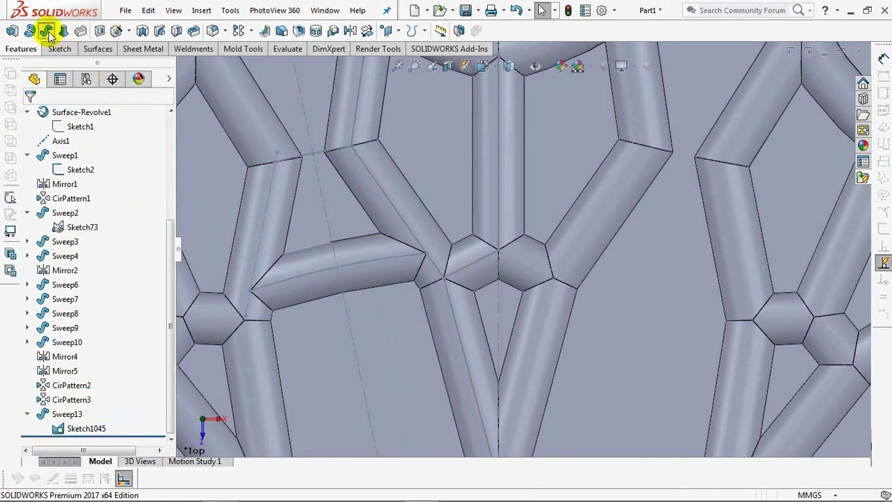
{"action": "left_click", "coordinate": [46, 31]}
Sweep a 2 mm circular profile along Sketch1045's short upper arc, creating Sweep14.
{"action": "left_click", "coordinate": [47, 166]}
{"action": "type", "text": "2"}
{"action": "right_click", "coordinate": [115, 183]}
{"action": "left_click", "coordinate": [166, 206]}
{"action": "left_click", "coordinate": [311, 156]}
{"action": "left_click", "coordinate": [552, 65]}
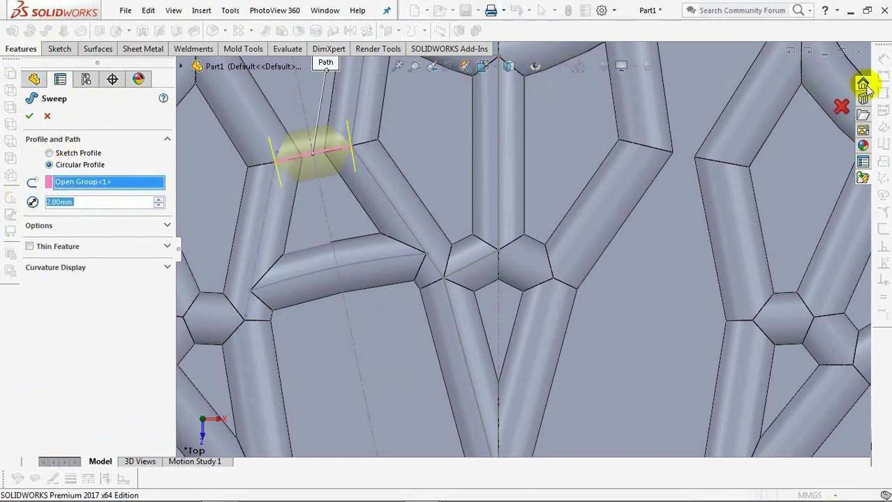
{"action": "left_click", "coordinate": [818, 91]}
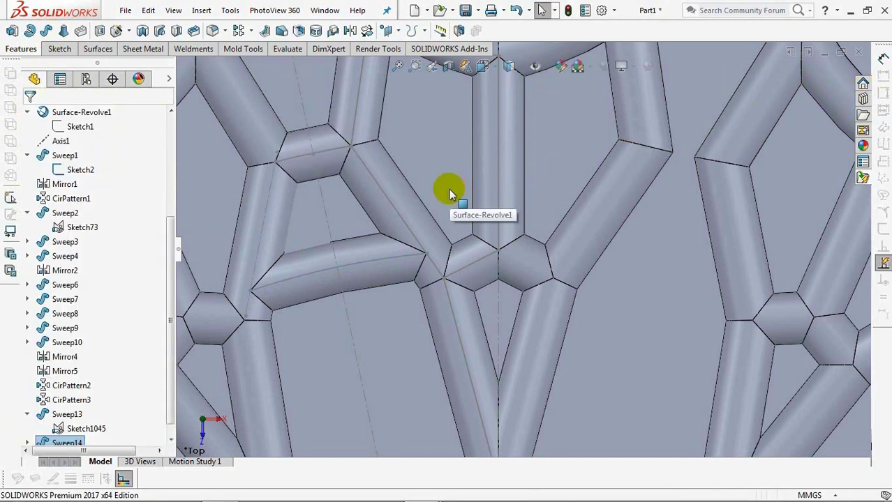
{"action": "scroll", "coordinate": [453, 323], "scroll_direction": "up", "scroll_amount": 5}
{"action": "middle_click_drag", "start_coordinate": [454, 312], "coordinate": [458, 224], "text": "ctrl"}
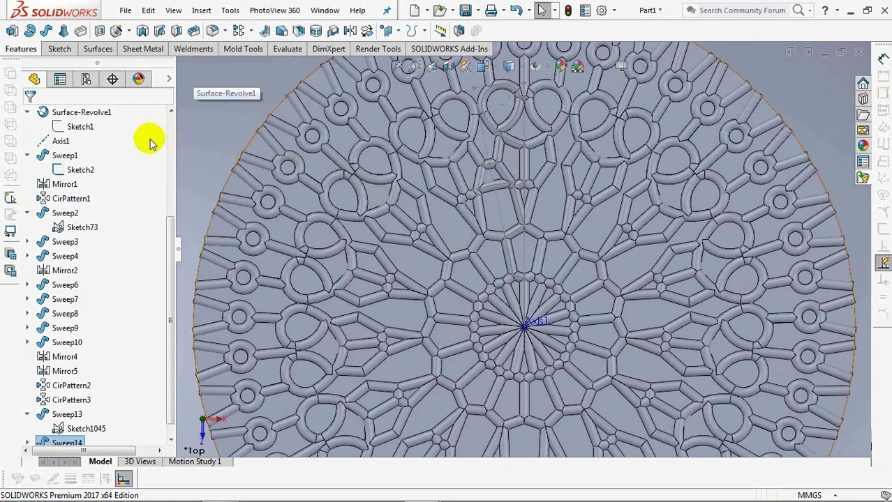
{"action": "left_click", "coordinate": [61, 141]}
Circular-pattern Sweep13 and Sweep14 around Axis1: 15 instances over 360°.
{"action": "left_click", "coordinate": [251, 30]}
{"action": "left_click", "coordinate": [315, 65]}
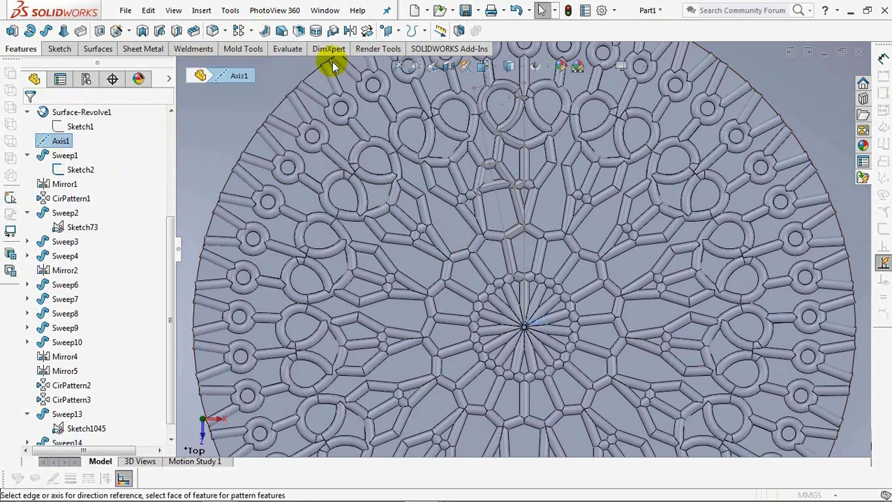
{"action": "left_click", "coordinate": [501, 196]}
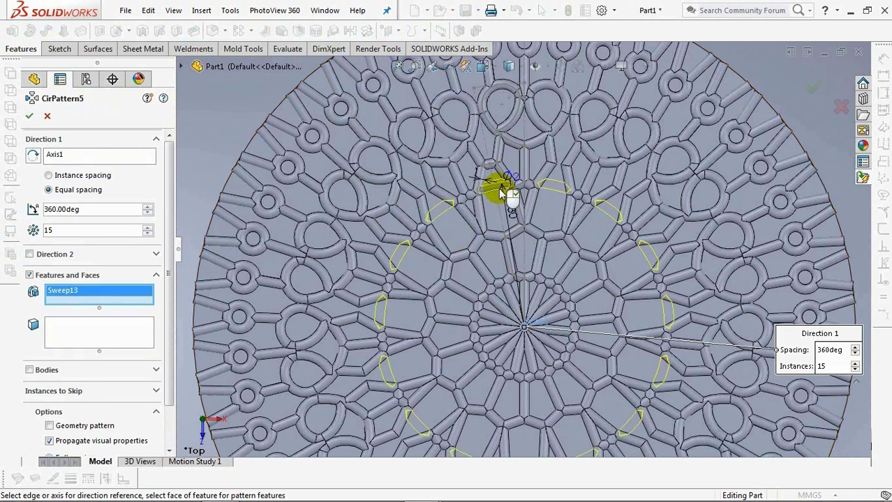
{"action": "scroll", "coordinate": [497, 167], "scroll_direction": "down", "scroll_amount": 5}
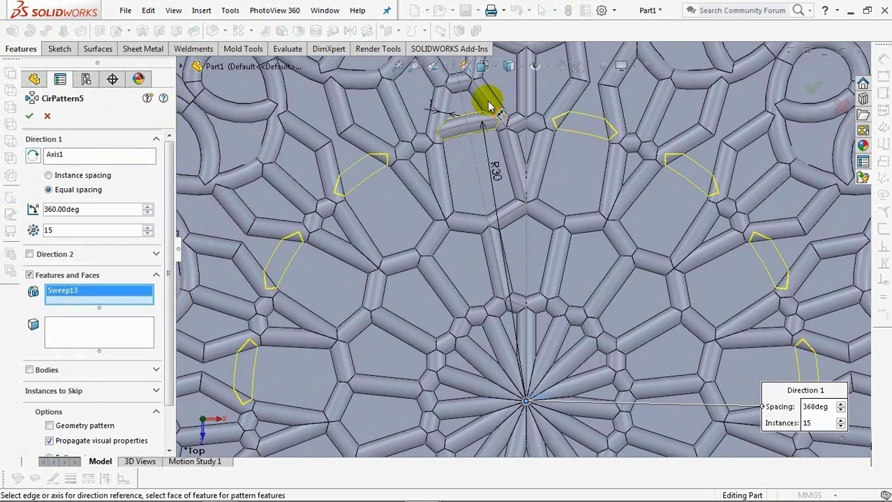
{"action": "left_click", "coordinate": [490, 114]}
{"action": "scroll", "coordinate": [499, 174], "scroll_direction": "up", "scroll_amount": 5}
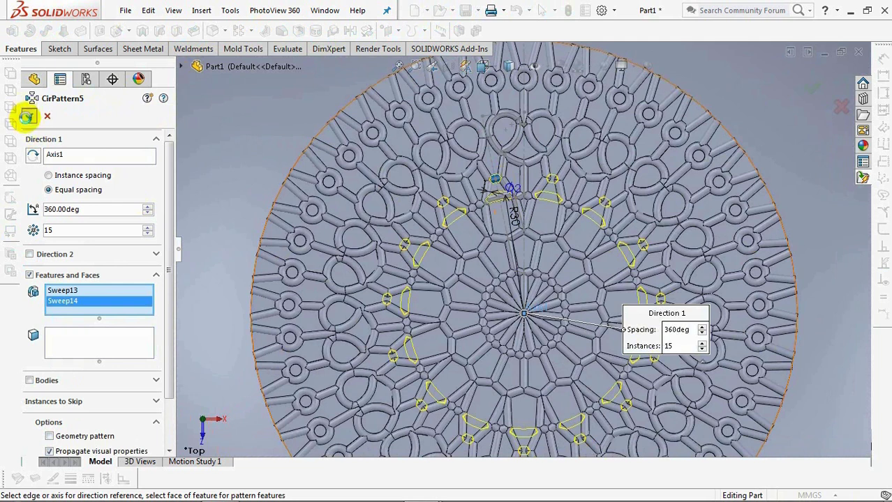
{"action": "left_click", "coordinate": [28, 119]}
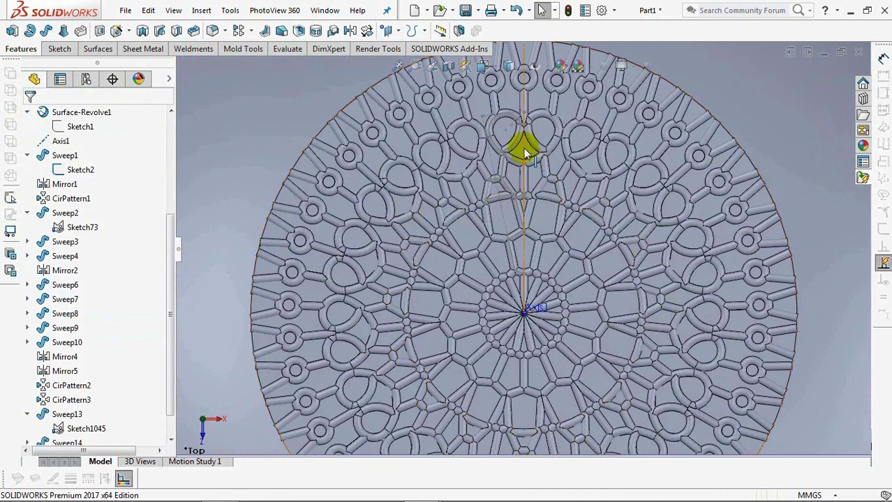
Hide the Sketch1045 and Sketch2 path sketches so only the tube lattice shows.
{"action": "middle_click_drag", "start_coordinate": [537, 110], "coordinate": [544, 243], "text": "ctrl"}
{"action": "scroll", "coordinate": [544, 243], "scroll_direction": "down", "scroll_amount": 5}
{"action": "left_click", "coordinate": [460, 370]}
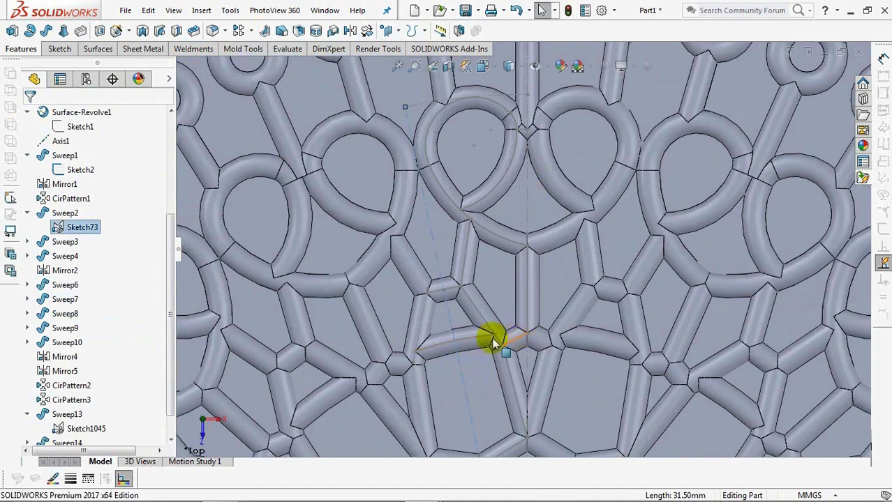
{"action": "left_click", "coordinate": [473, 341]}
{"action": "left_click", "coordinate": [530, 296]}
{"action": "left_click", "coordinate": [516, 343]}
{"action": "left_click", "coordinate": [572, 306]}
{"action": "scroll", "coordinate": [544, 293], "scroll_direction": "up", "scroll_amount": 10}
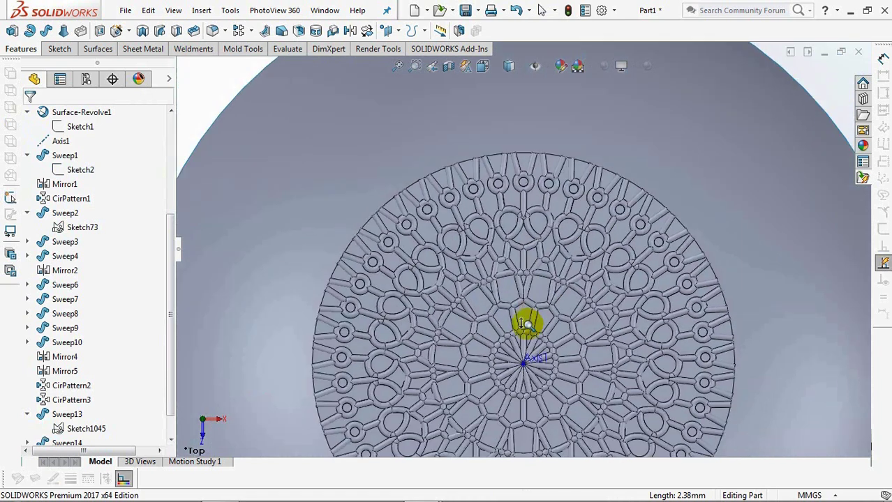
{"action": "middle_click_drag", "start_coordinate": [501, 351], "coordinate": [508, 243]}
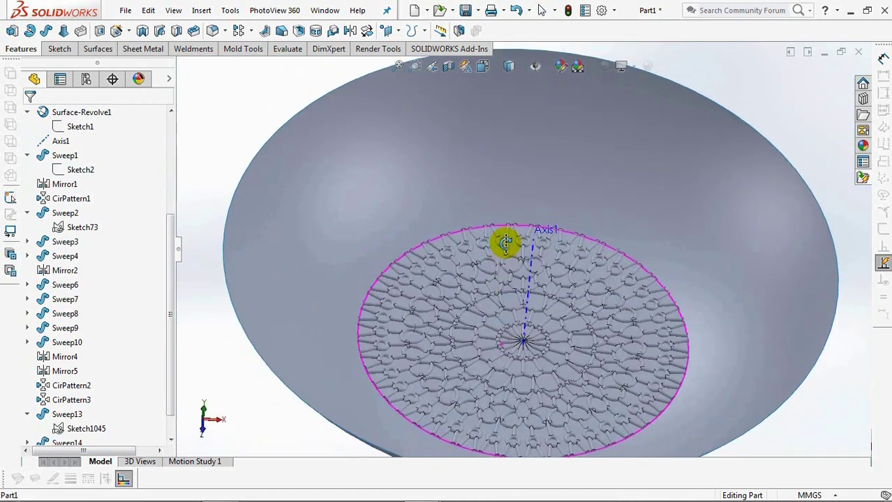
{"action": "left_click_drag", "start_coordinate": [175, 304], "coordinate": [171, 175]}
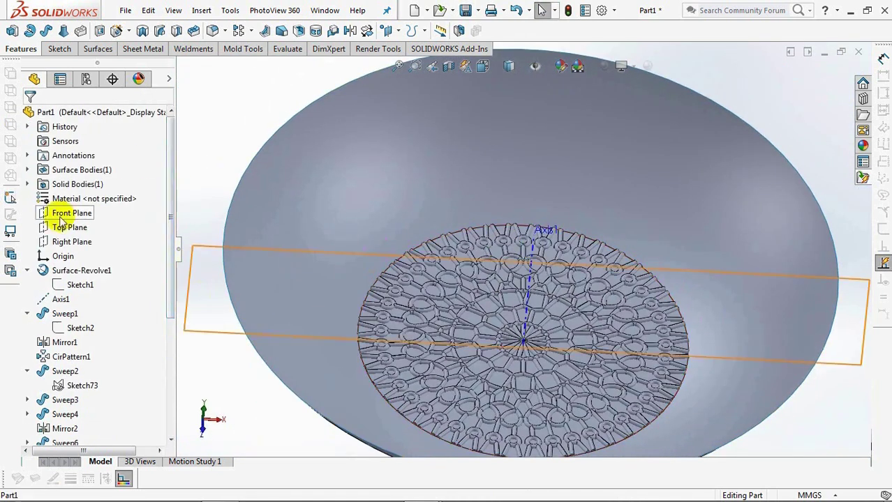
Start a sketch on Front Plane, hide the bowl surface body and show Sketch1.
{"action": "left_click", "coordinate": [67, 213]}
{"action": "left_click", "coordinate": [30, 32]}
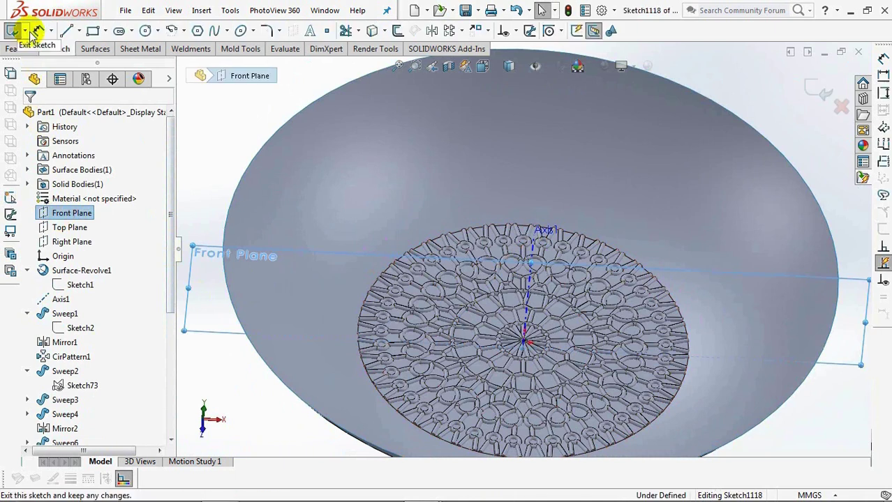
{"action": "left_click", "coordinate": [482, 66]}
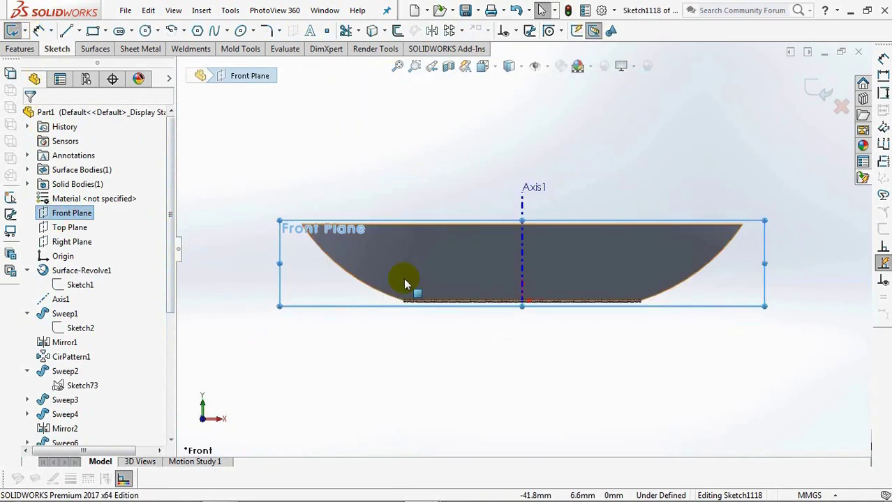
{"action": "left_click", "coordinate": [82, 169]}
{"action": "left_click", "coordinate": [83, 153]}
{"action": "left_click", "coordinate": [66, 284]}
{"action": "left_click", "coordinate": [70, 267]}
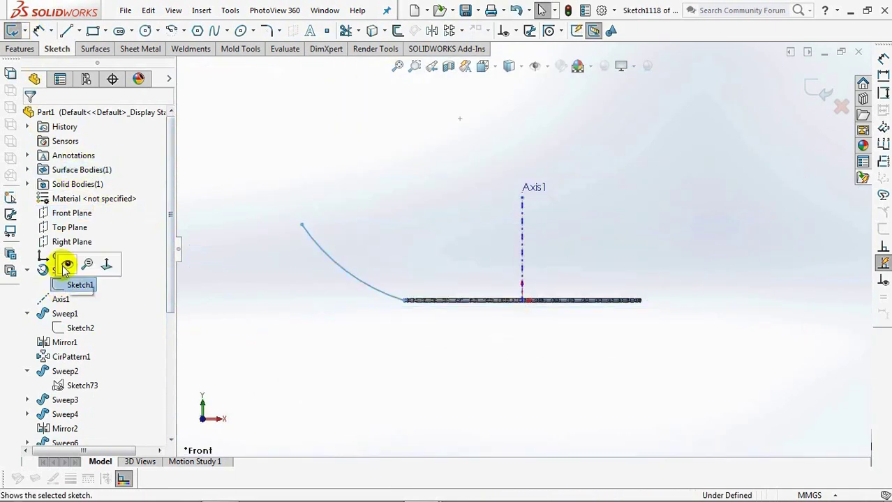
Switch to the Front view and zoom in on the disc tube's outer end.
{"action": "scroll", "coordinate": [408, 269], "scroll_direction": "down", "scroll_amount": 4}
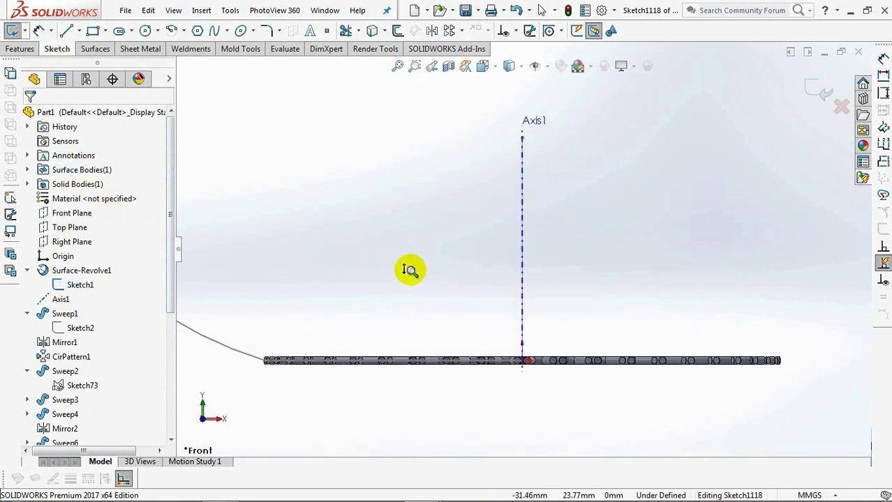
{"action": "key", "text": "ctrl+shift+z"}
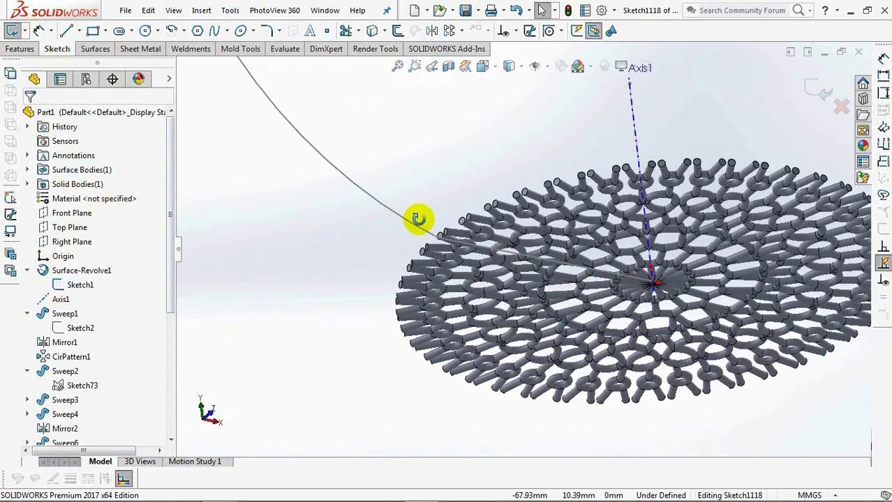
{"action": "left_click", "coordinate": [482, 65]}
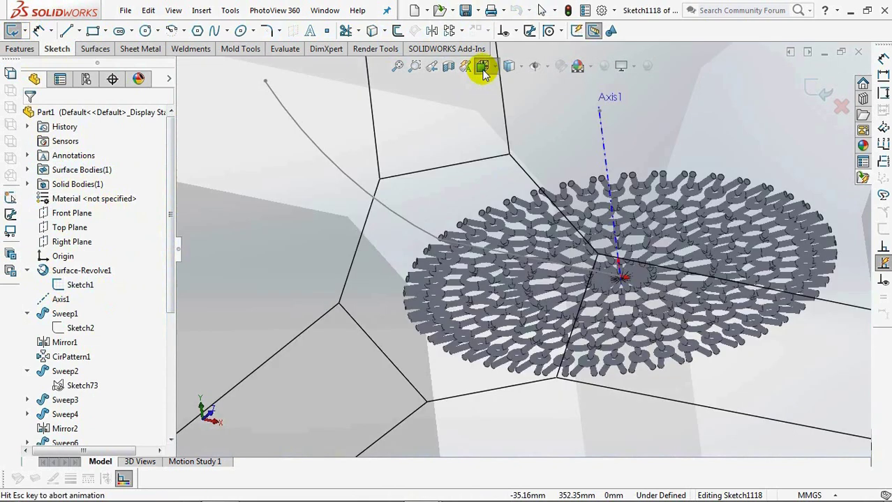
{"action": "left_click", "coordinate": [482, 67]}
{"action": "left_click", "coordinate": [503, 123]}
{"action": "left_click", "coordinate": [415, 66]}
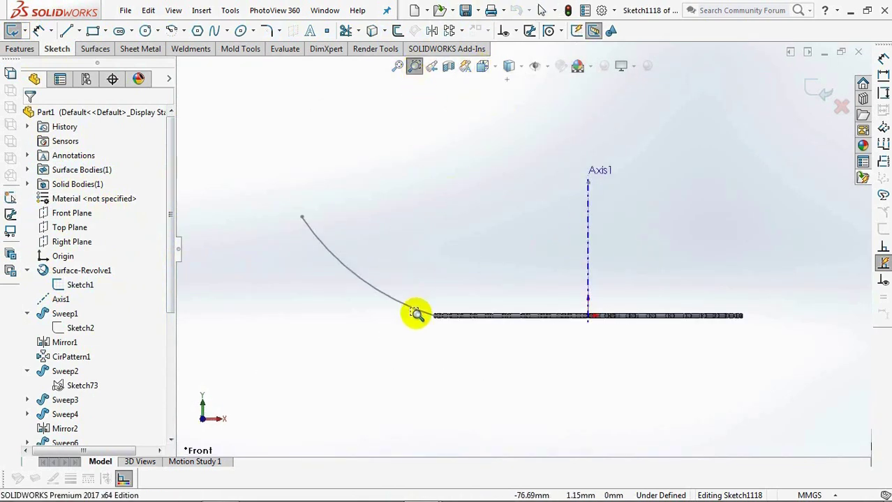
{"action": "left_click_drag", "start_coordinate": [416, 297], "coordinate": [453, 341]}
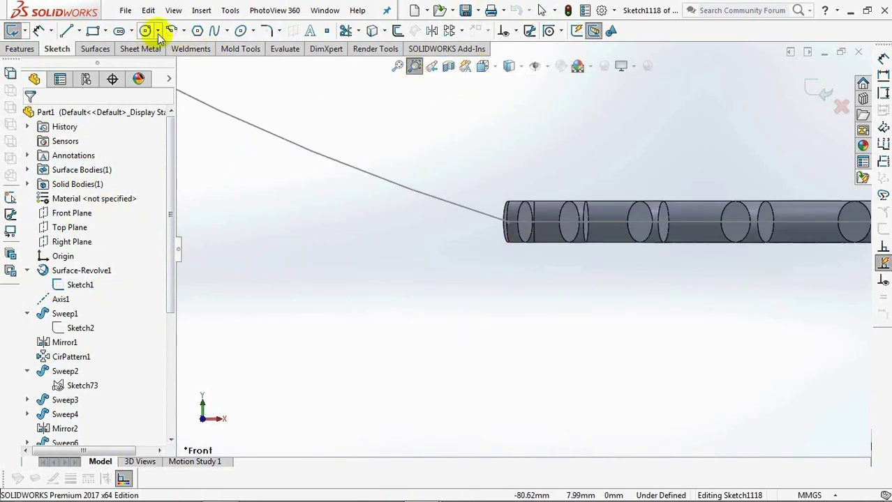
{"action": "left_click", "coordinate": [254, 33]}
{"action": "left_click", "coordinate": [265, 46]}
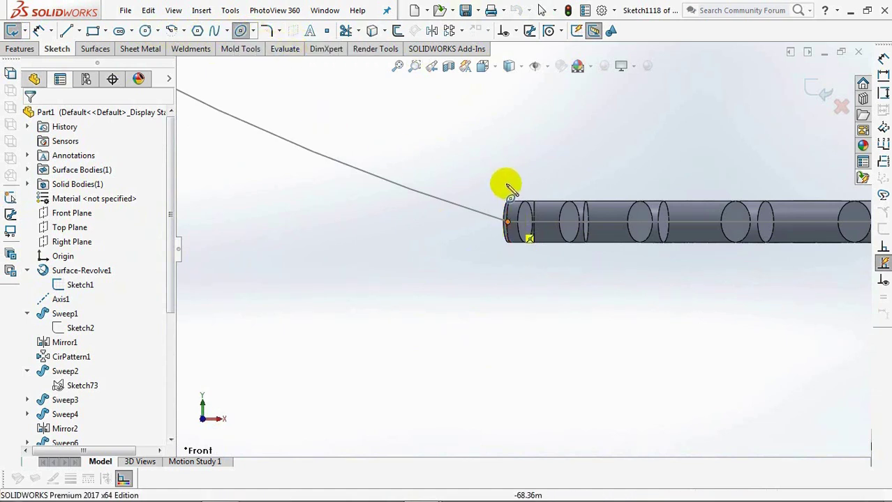
Draw an ellipse at the tube's outer end, dimensioned 3 and 2,5.
{"action": "left_click", "coordinate": [508, 222]}
{"action": "left_click", "coordinate": [487, 208]}
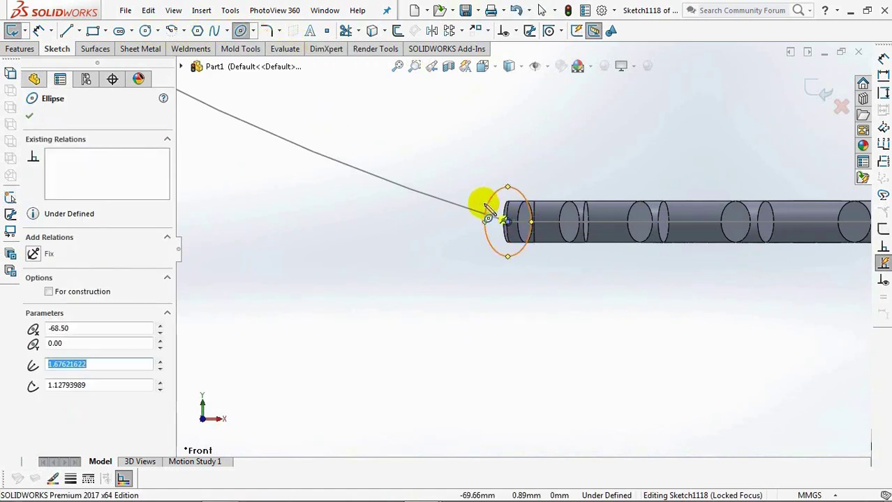
{"action": "left_click", "coordinate": [39, 32]}
{"action": "left_click", "coordinate": [509, 190]}
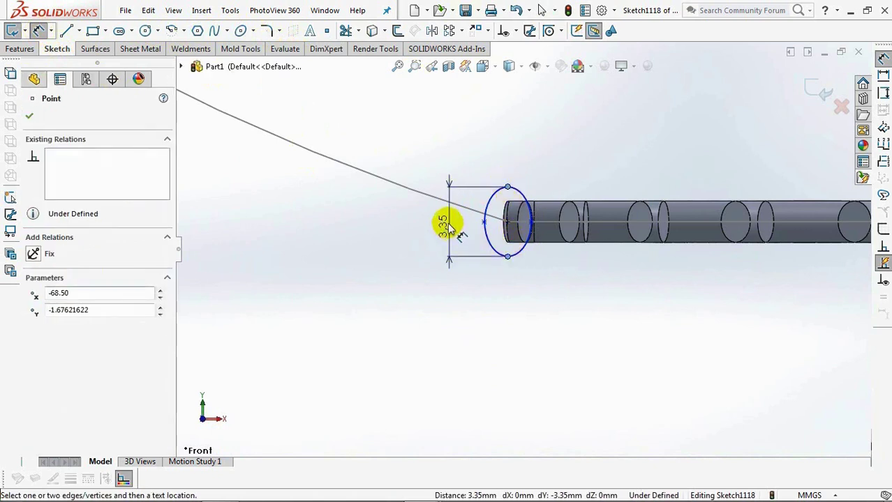
{"action": "left_click", "coordinate": [452, 225]}
{"action": "type", "text": "3"}
{"action": "left_click", "coordinate": [392, 220]}
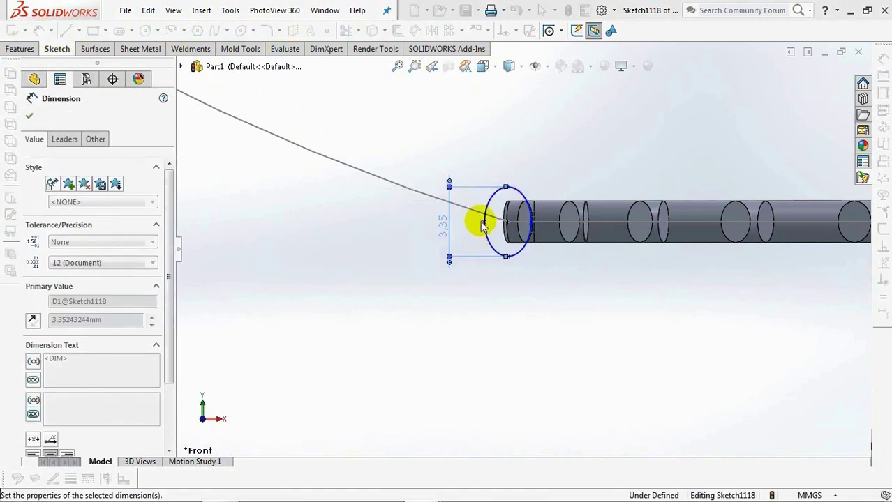
{"action": "left_click", "coordinate": [529, 223]}
{"action": "left_click", "coordinate": [513, 162]}
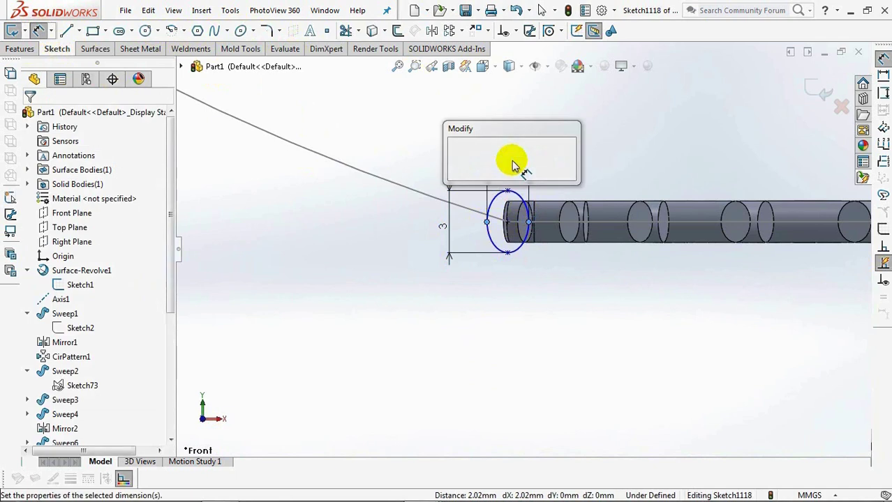
{"action": "type", "text": "2,5"}
{"action": "left_click", "coordinate": [456, 154]}
Add a Vertical relation between the ellipse's top point and its centre.
{"action": "left_click", "coordinate": [516, 31]}
{"action": "left_click", "coordinate": [552, 64]}
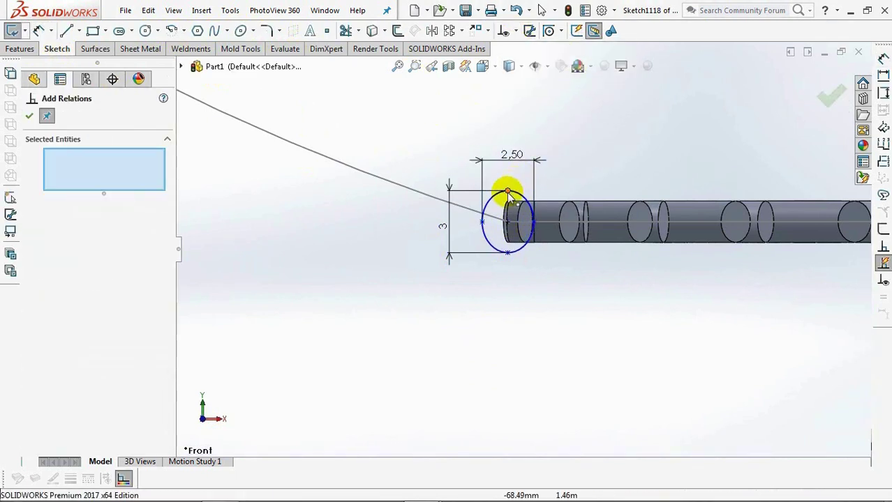
{"action": "left_click", "coordinate": [508, 190]}
{"action": "left_click", "coordinate": [507, 222]}
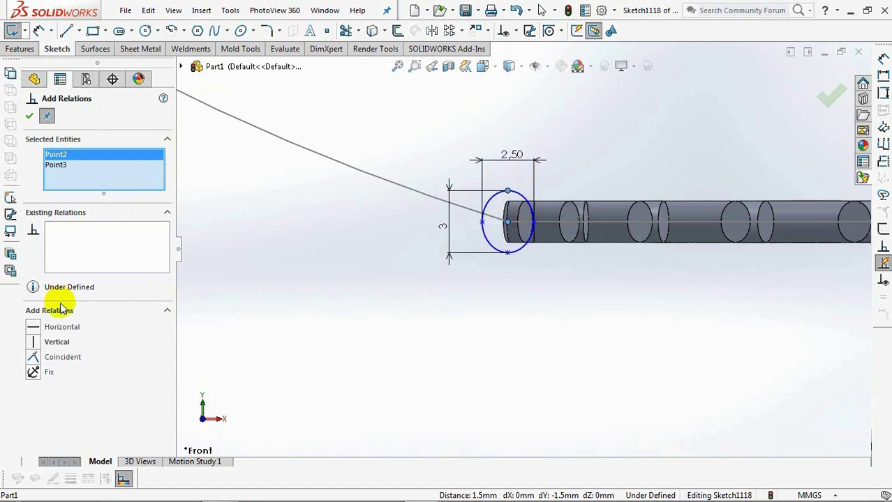
{"action": "left_click", "coordinate": [29, 118]}
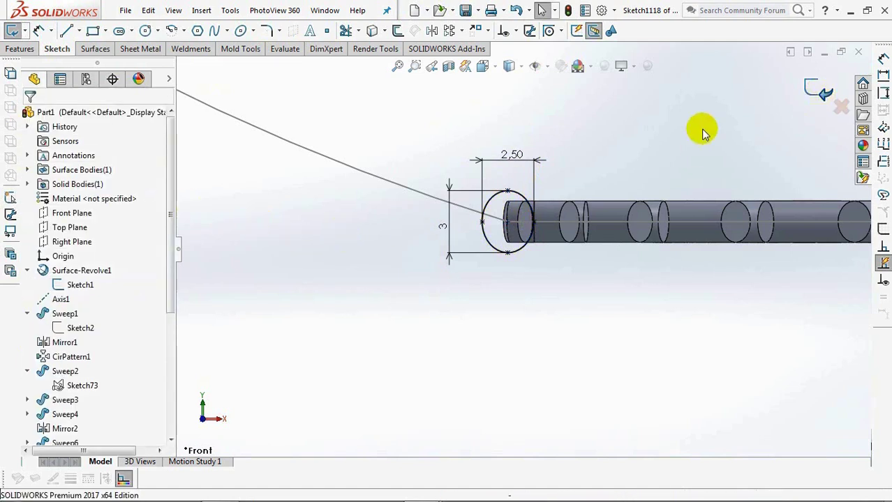
Revolve the ellipse 360° about Sketch1's vertical line, then show Surface-Revolve1 again.
{"action": "key", "text": "r"}
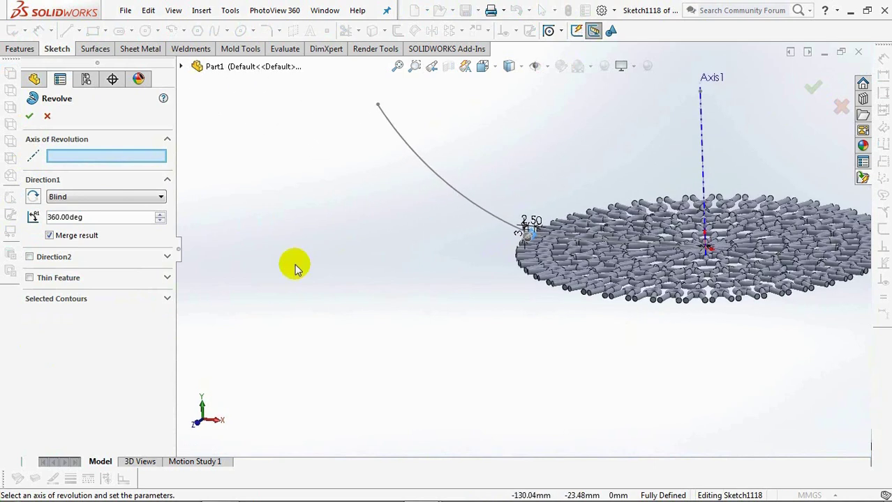
{"action": "left_click", "coordinate": [704, 141]}
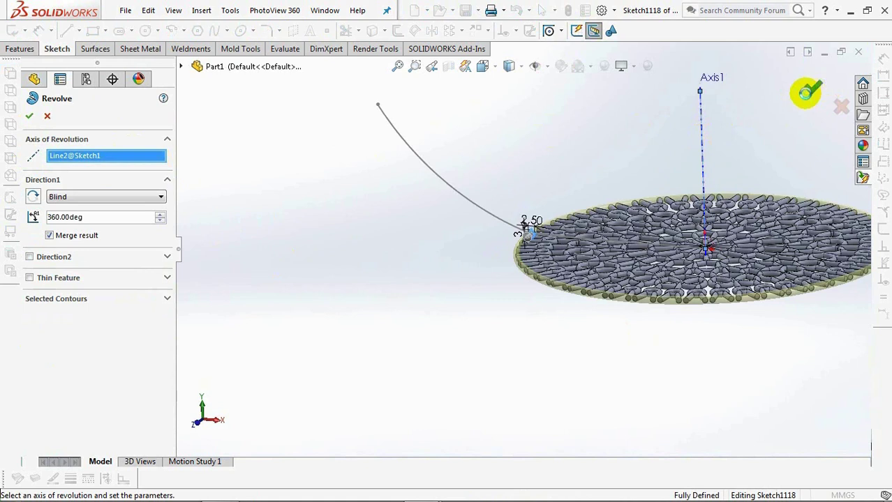
{"action": "left_click", "coordinate": [809, 93]}
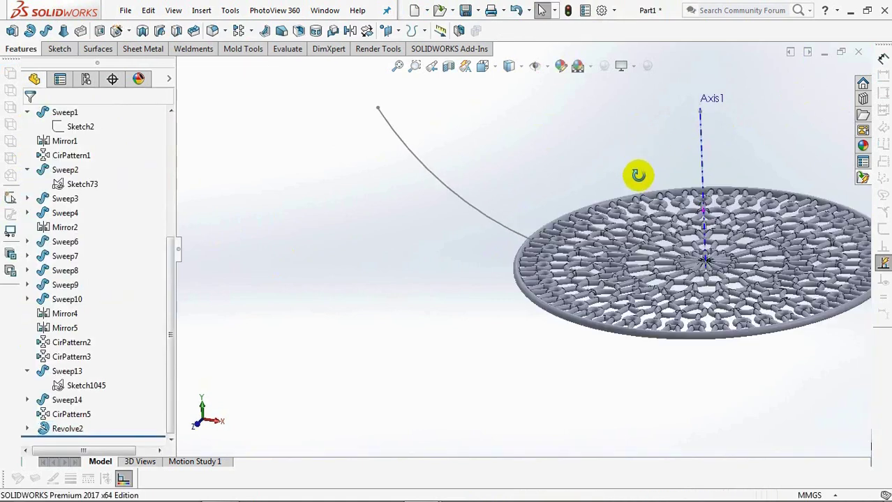
{"action": "left_click_drag", "start_coordinate": [173, 282], "coordinate": [173, 136]}
{"action": "left_click", "coordinate": [82, 271]}
{"action": "left_click", "coordinate": [92, 256]}
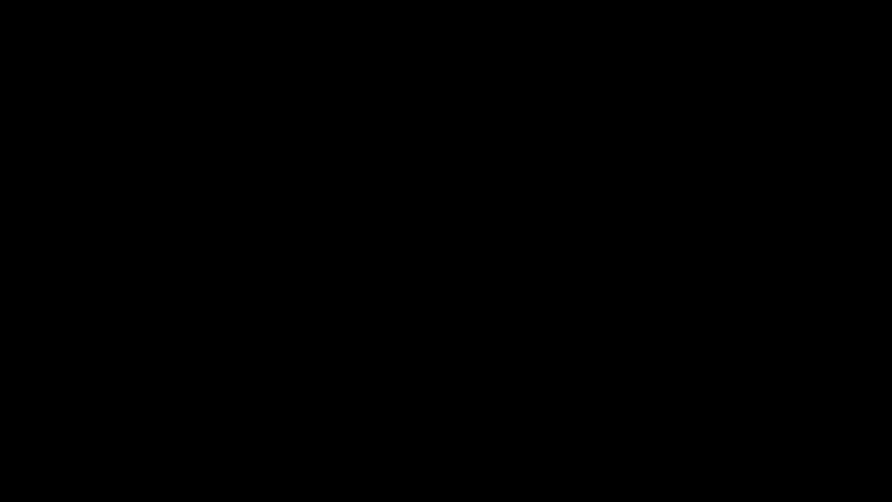